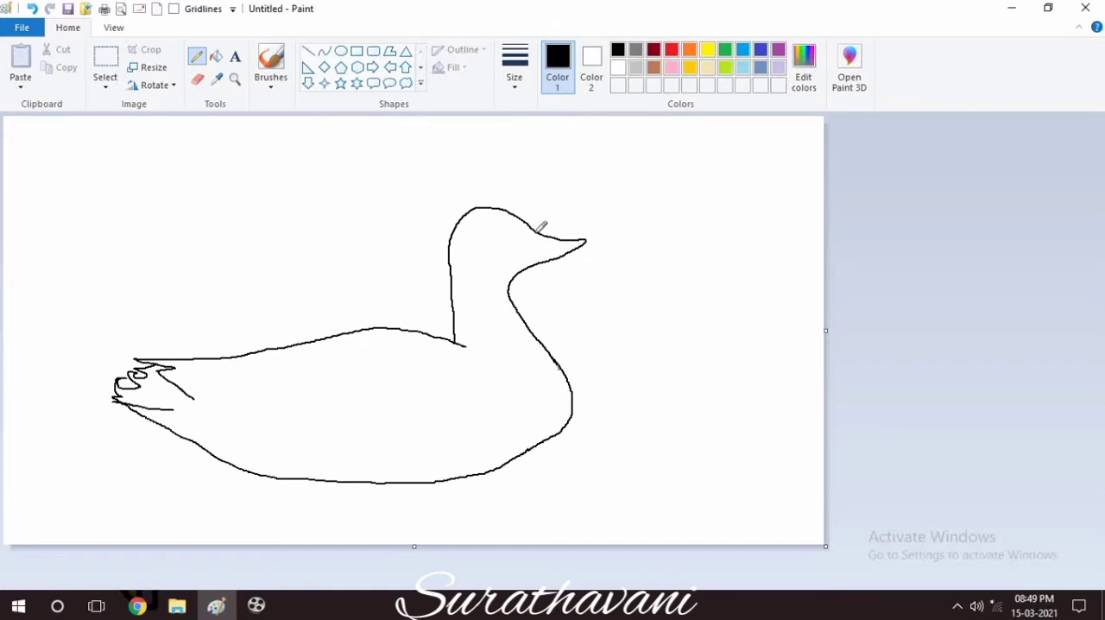
Close off the beak from the head with a curved black line and fill the beak with yellow.
drag(535, 230, 539, 261)
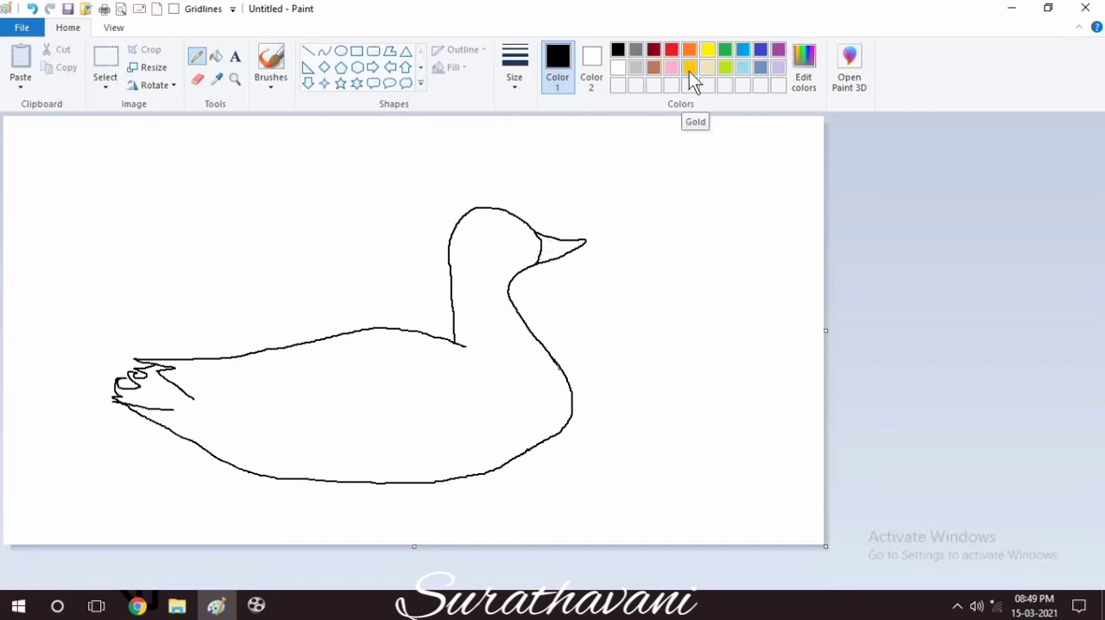
click(707, 50)
click(216, 56)
click(562, 246)
Shade the middle of the beak in gold using the oil brush at its thinnest size.
click(267, 82)
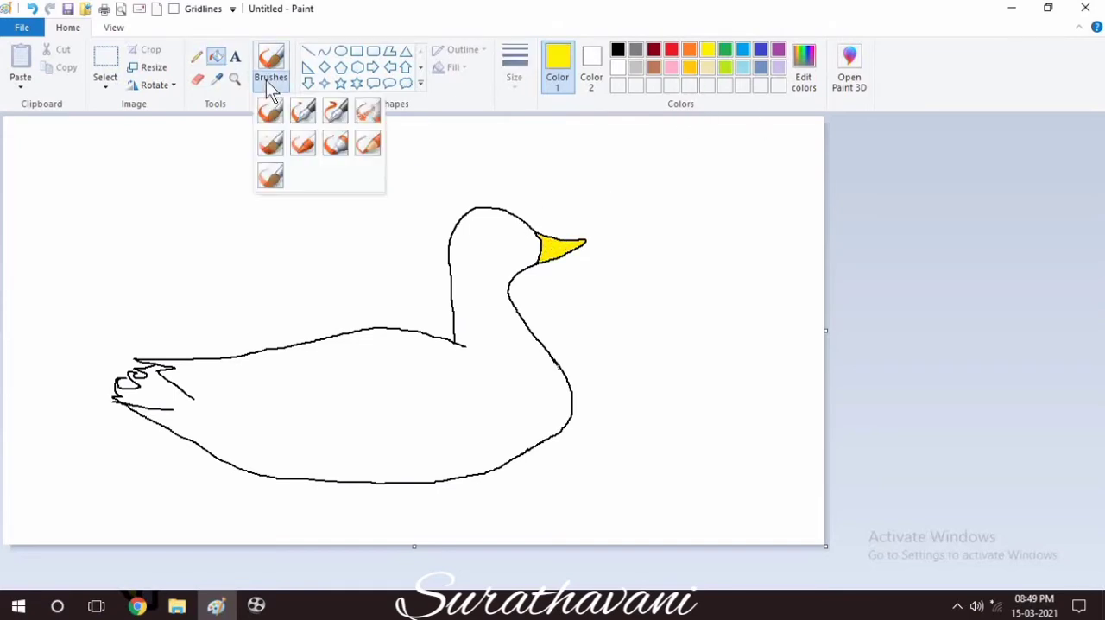
click(271, 143)
click(519, 72)
click(553, 111)
click(690, 67)
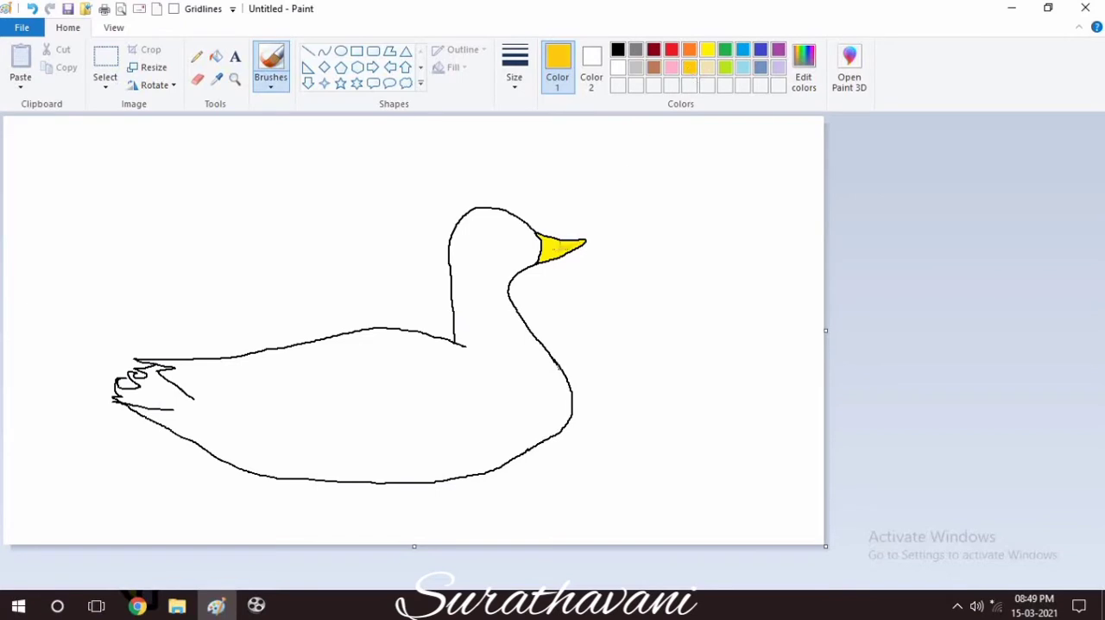
Mix a darker gold with RGB 242, 188, 0 and shade the upper part of the beak with it.
click(804, 68)
drag(722, 262, 721, 268)
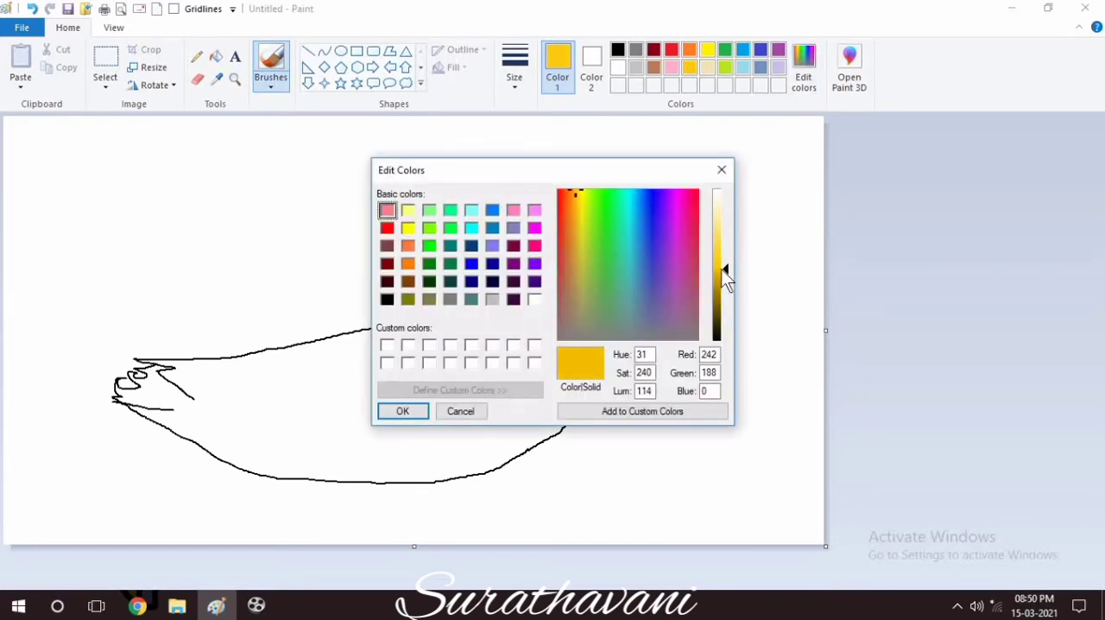
click(402, 410)
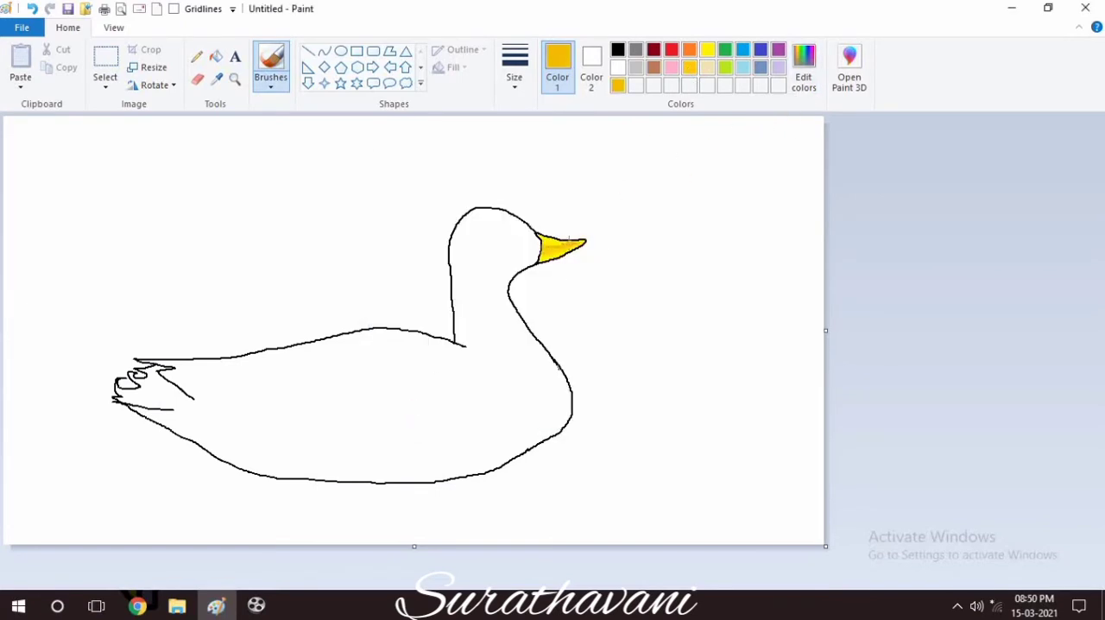
drag(570, 241, 541, 245)
Mix an even darker gold, shade the beak's edges, and undo the last stroke along its upper edge.
click(796, 82)
drag(722, 268, 721, 277)
click(405, 411)
drag(580, 242, 547, 237)
key(ctrl+z)
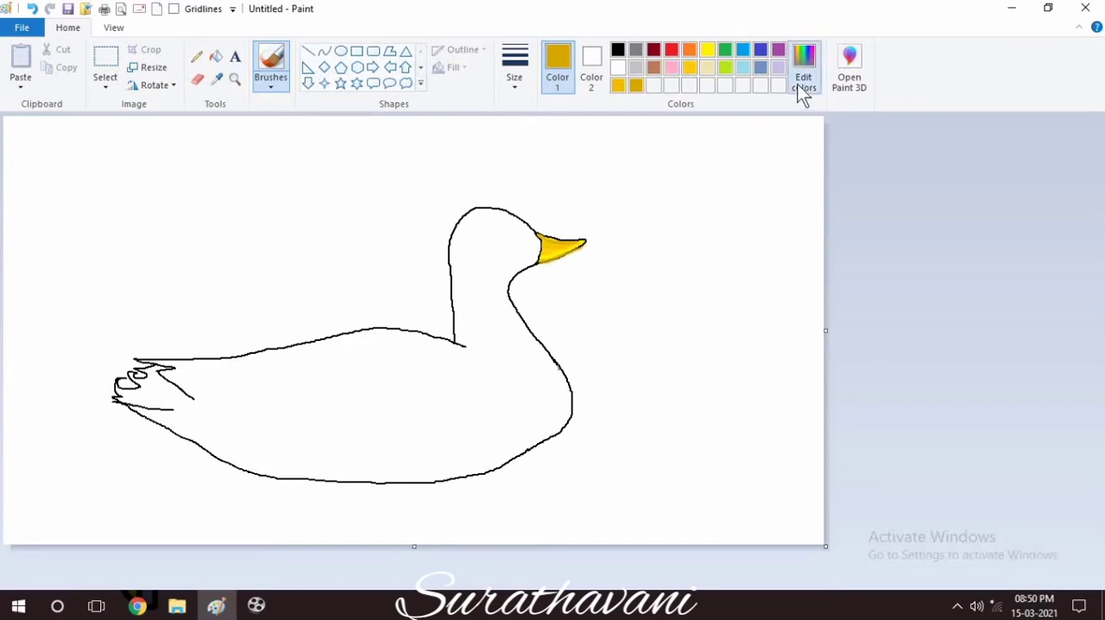
Mix a very dark brown and draw a small nostril on the beak with the pencil.
click(803, 73)
drag(722, 271, 720, 325)
click(402, 411)
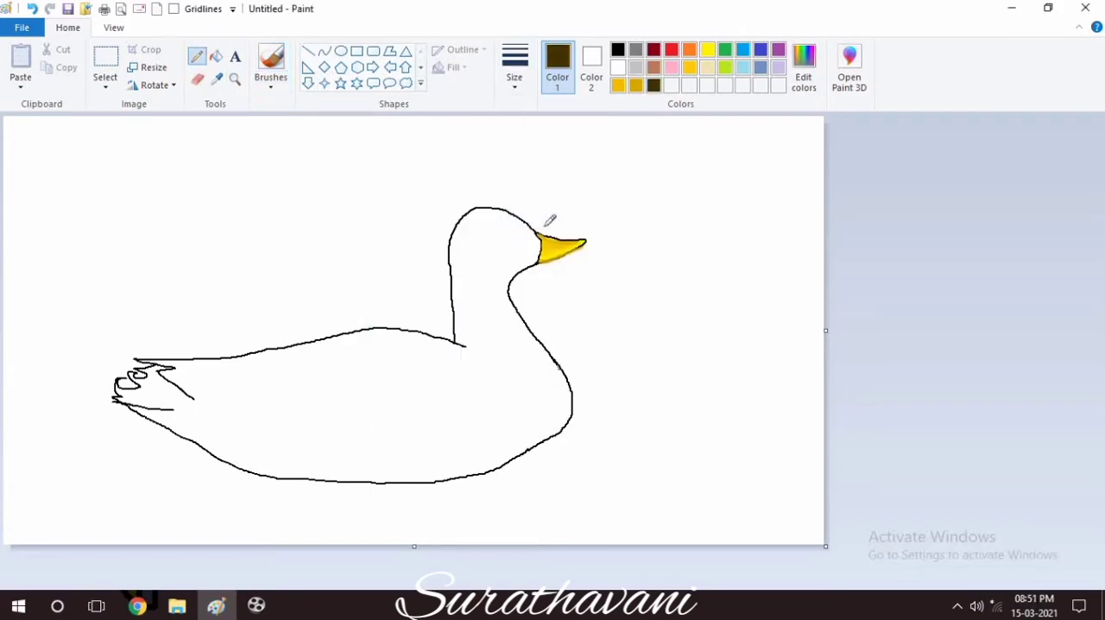
Draw a thin black pencil line from the neck's base around the breast to the belly, with a jagged lower end.
click(619, 49)
click(515, 65)
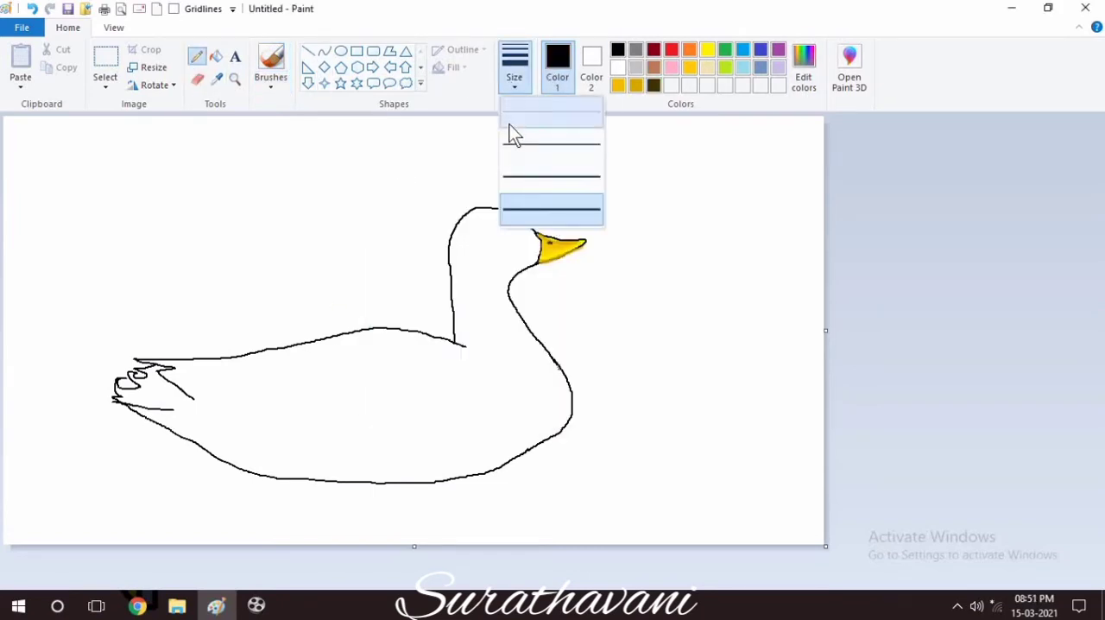
click(508, 123)
mouse_move(466, 345)
mouse_down()
mouse_move(517, 397)
mouse_move(472, 473)
mouse_up()
Draw two curved collar lines across the neck's base, a thin upper one and a thicker lower one, redoing the first attempt.
drag(488, 354, 555, 345)
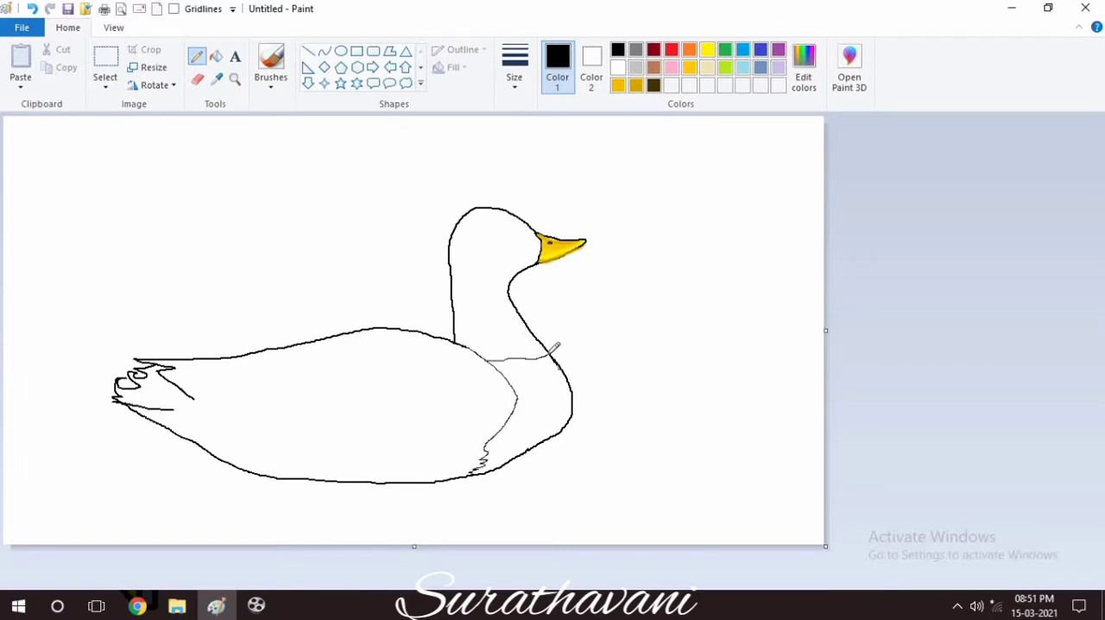
key(ctrl+z)
mouse_move(486, 353)
mouse_down()
mouse_move(542, 345)
mouse_move(550, 356)
mouse_up()
click(514, 64)
click(521, 149)
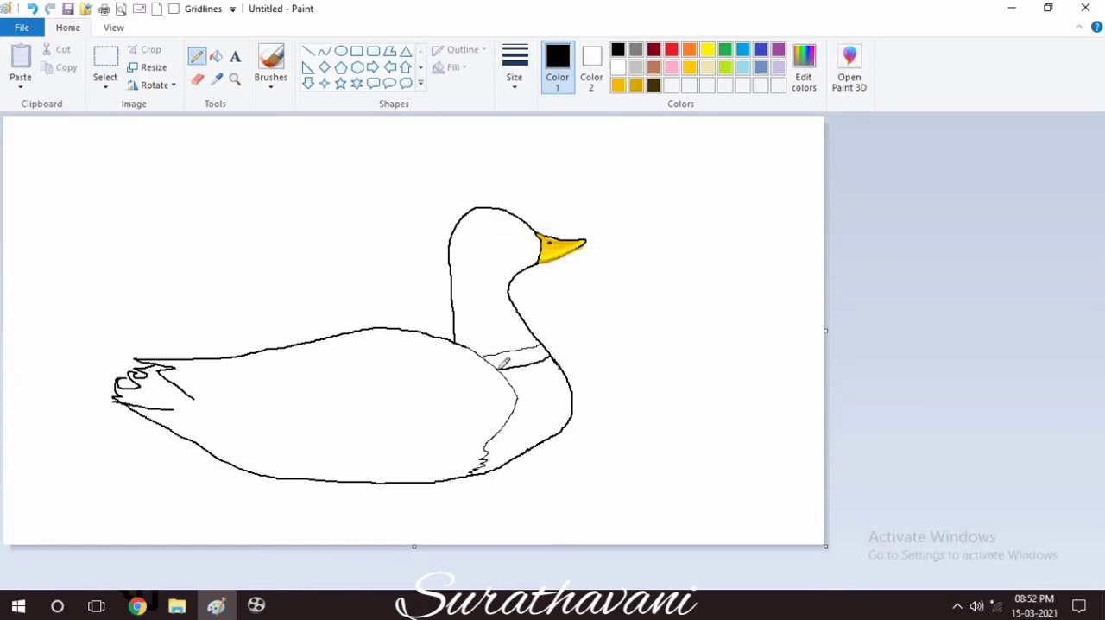
Erase the lower end of the neck's back outline and redraw it curving to meet the breast line.
click(198, 78)
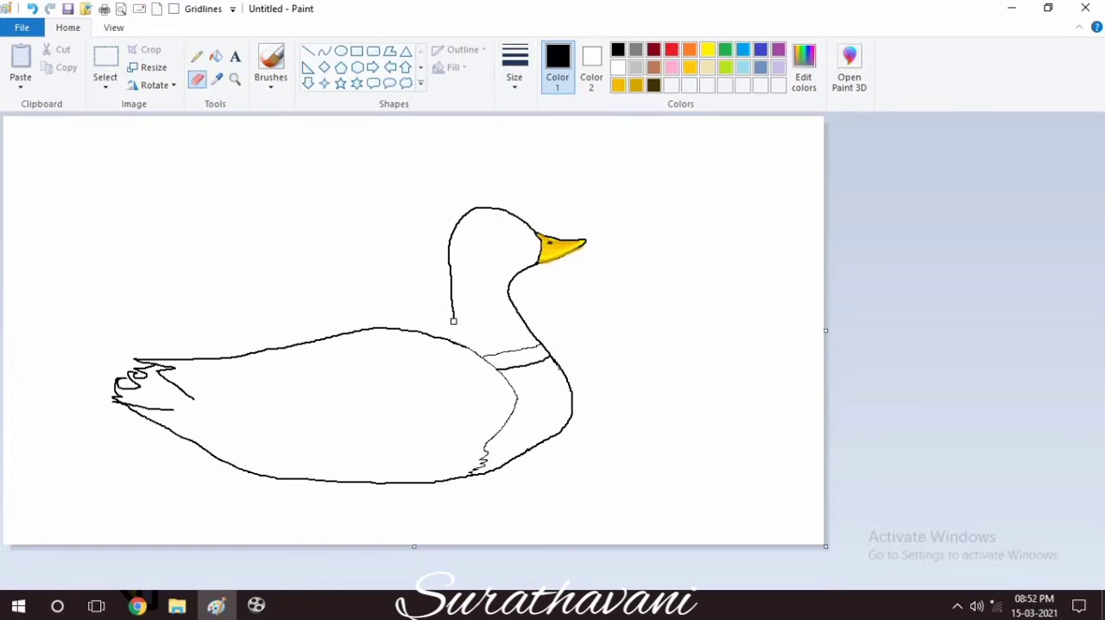
click(197, 56)
mouse_move(453, 320)
mouse_down()
mouse_move(454, 278)
mouse_move(472, 345)
mouse_up()
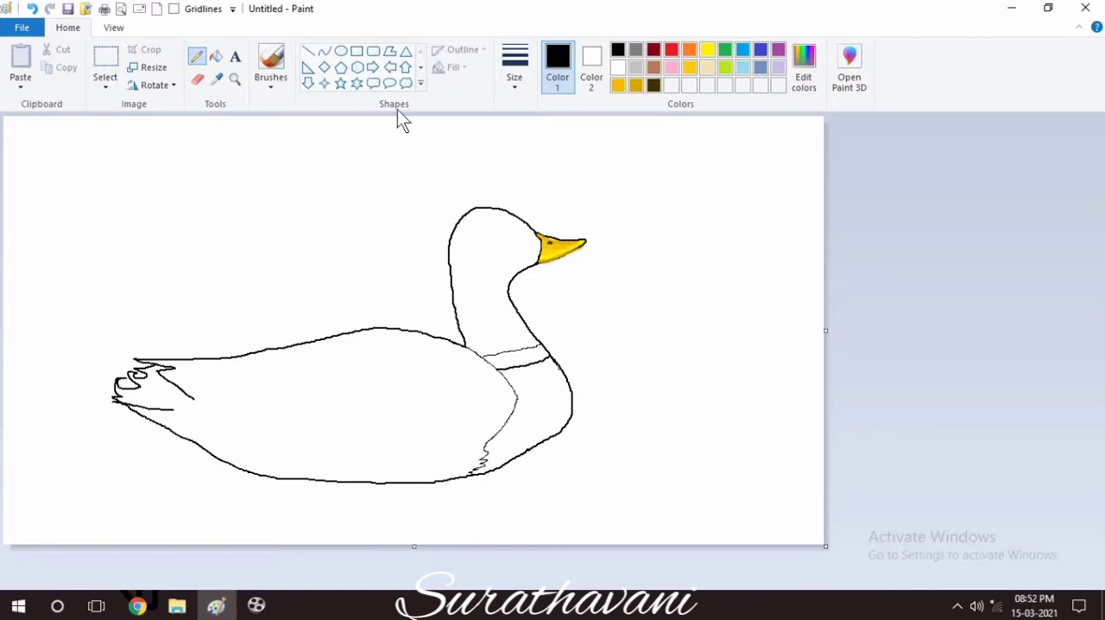
Try filling the duck's head and neck with green and lime.
click(216, 56)
click(725, 50)
click(492, 238)
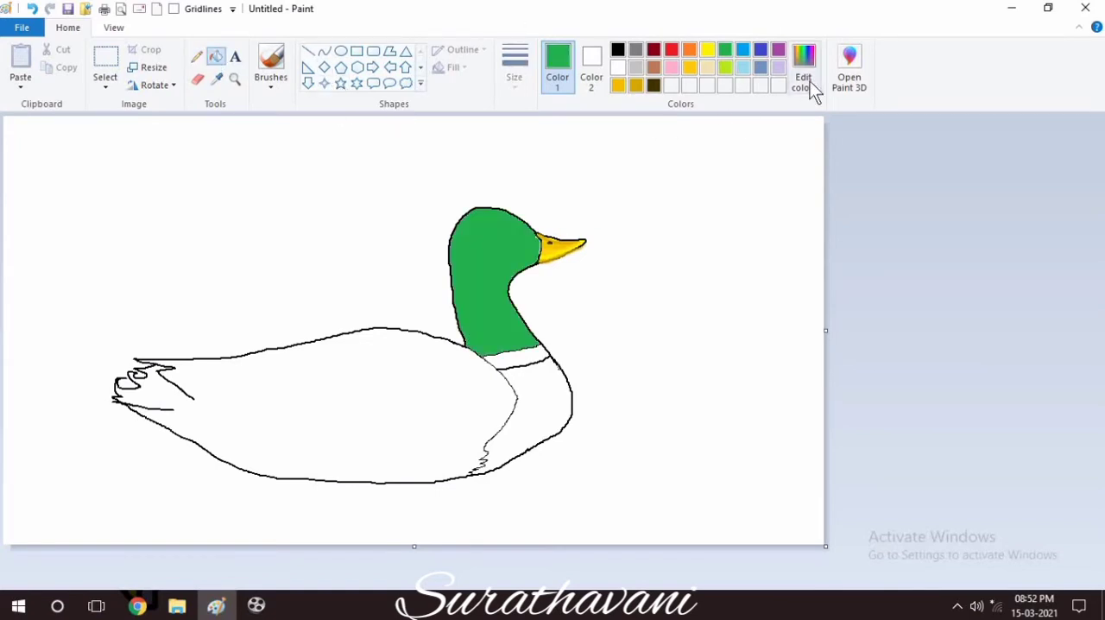
click(725, 67)
click(513, 254)
Choose a dark green from the basic colors and fill the head and neck with it.
click(802, 80)
click(429, 227)
click(450, 263)
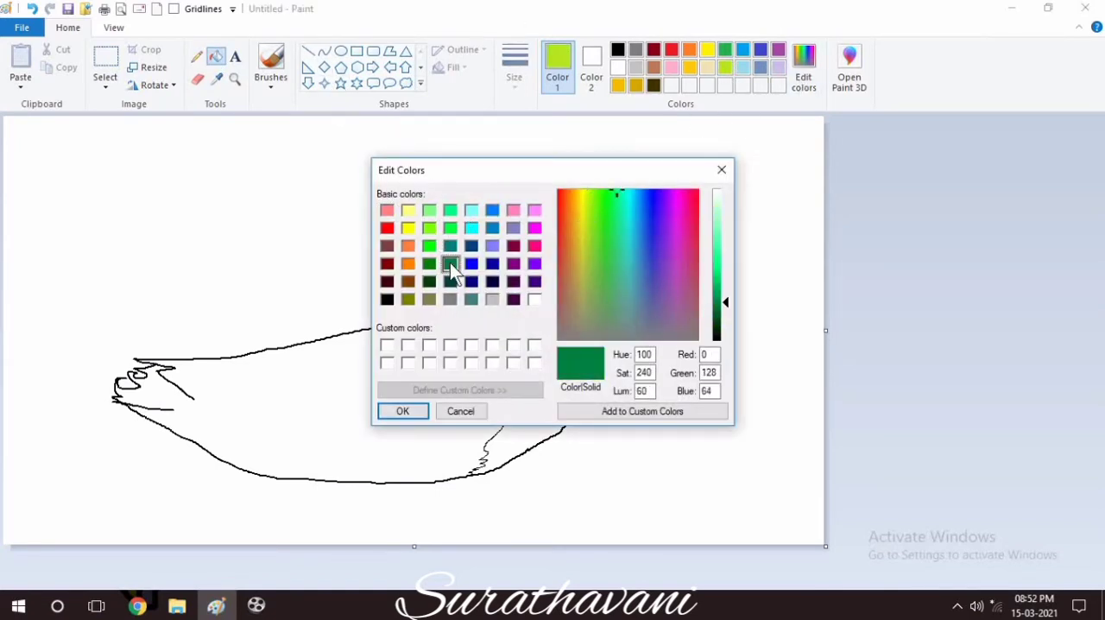
click(403, 411)
click(501, 290)
Mix a slightly darker green and brush a faint shading stroke down the neck.
click(197, 59)
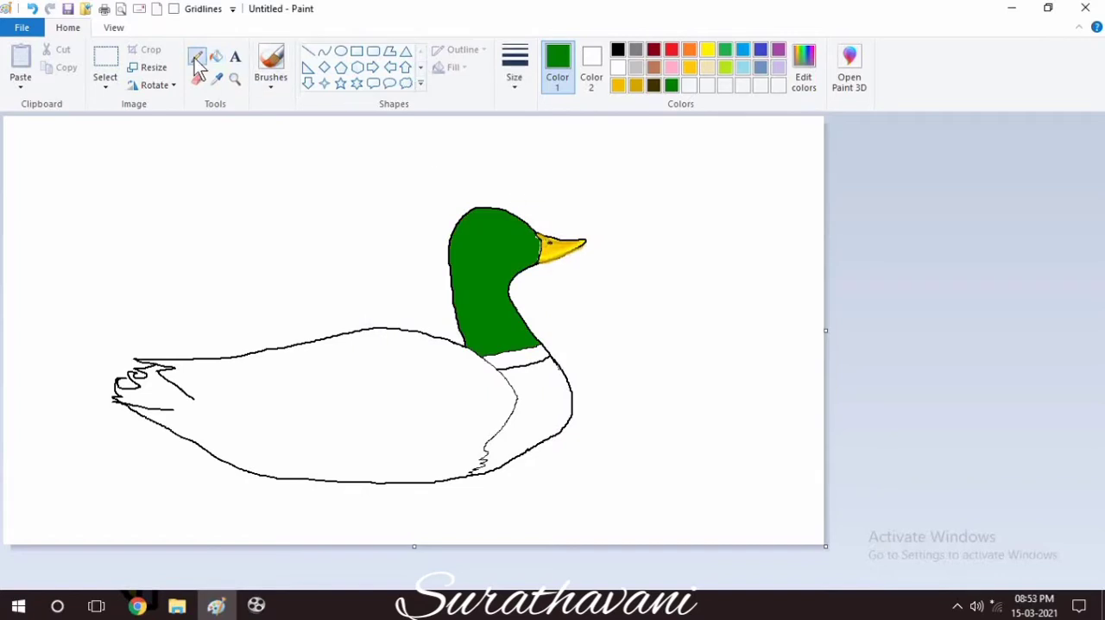
click(514, 65)
click(520, 183)
click(808, 85)
click(402, 411)
click(270, 65)
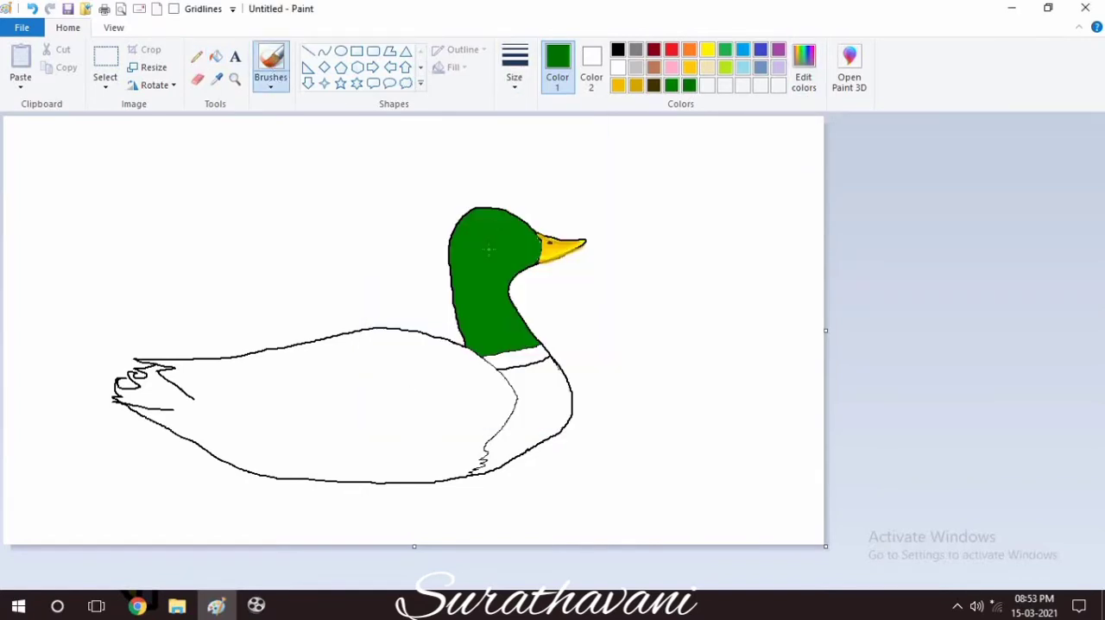
Paint a black almond-shaped eye on the head and draw a grey iris ring inside it with the pencil.
click(617, 49)
drag(499, 235, 508, 238)
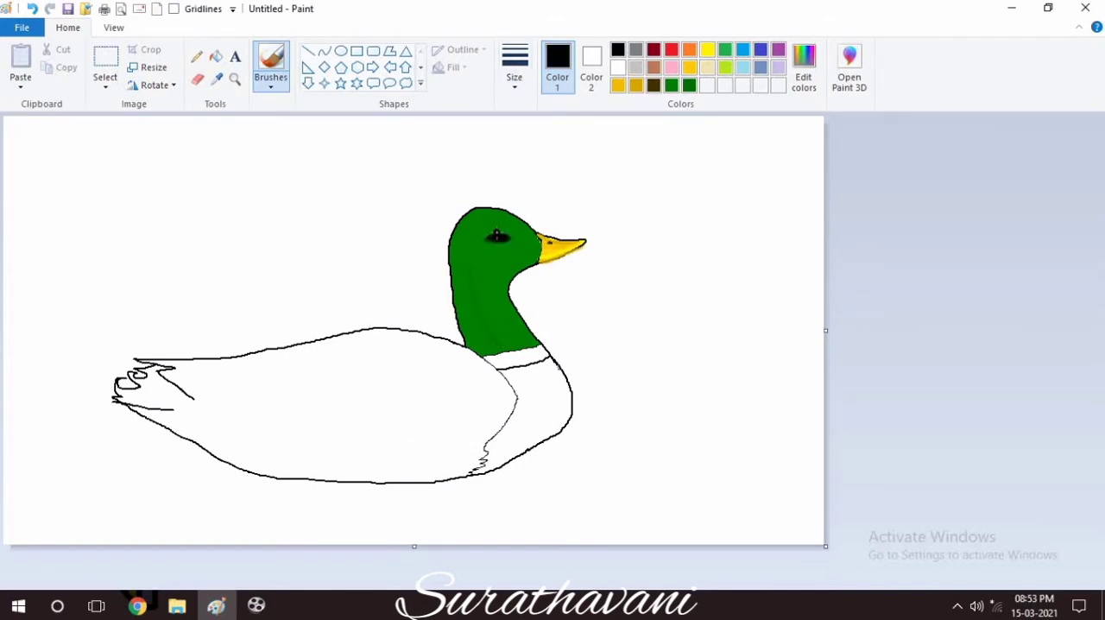
click(636, 50)
click(196, 56)
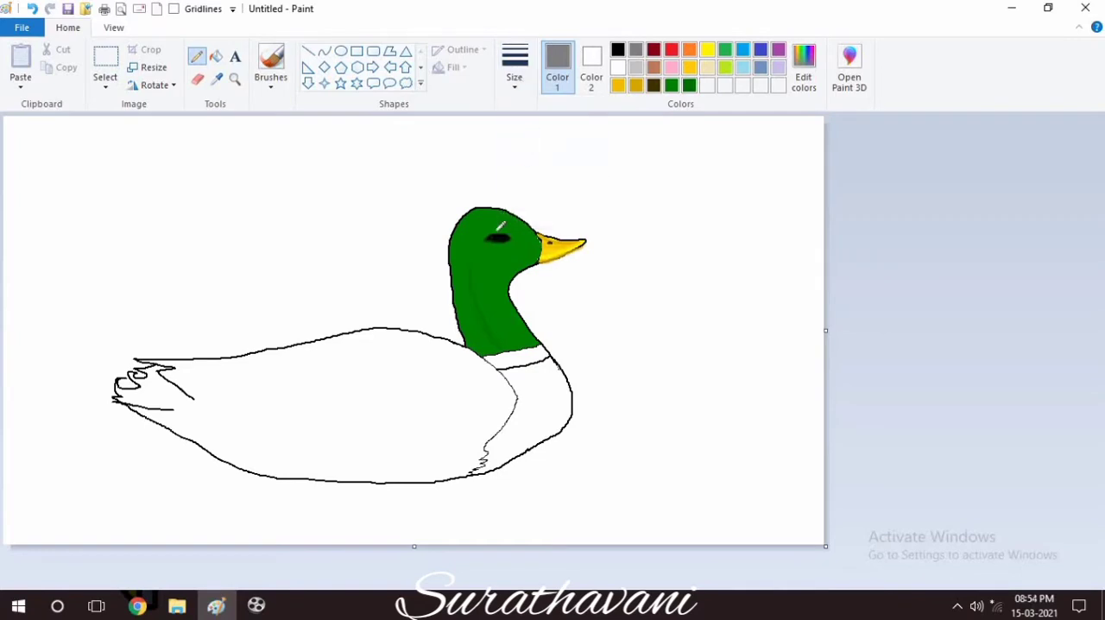
click(234, 78)
click(484, 239)
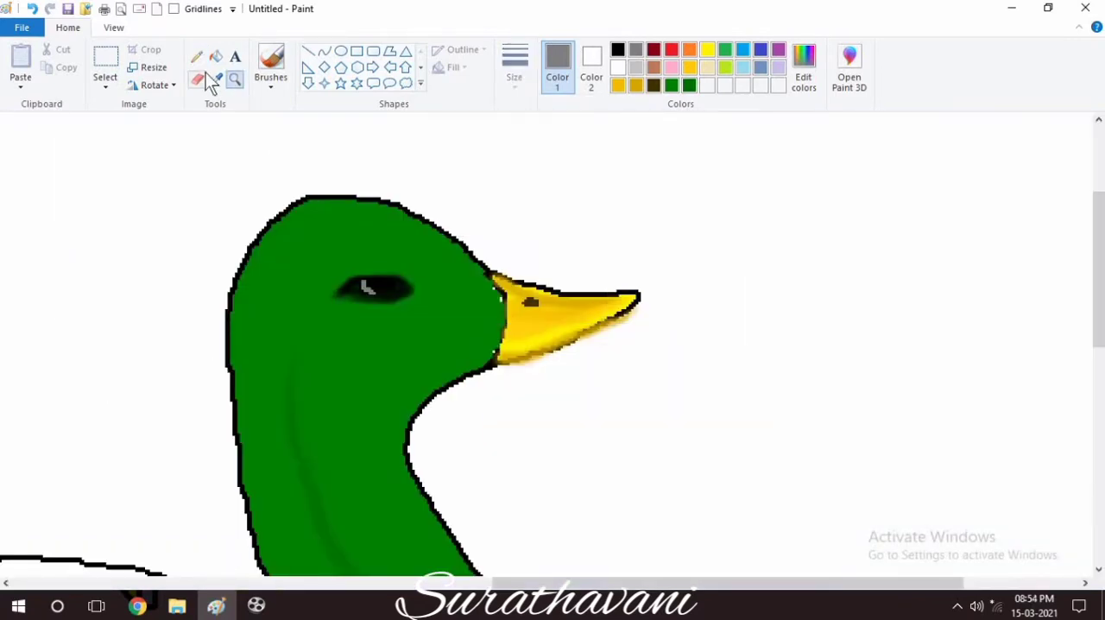
mouse_move(367, 272)
mouse_down()
mouse_move(369, 298)
mouse_move(396, 288)
mouse_move(393, 276)
mouse_up()
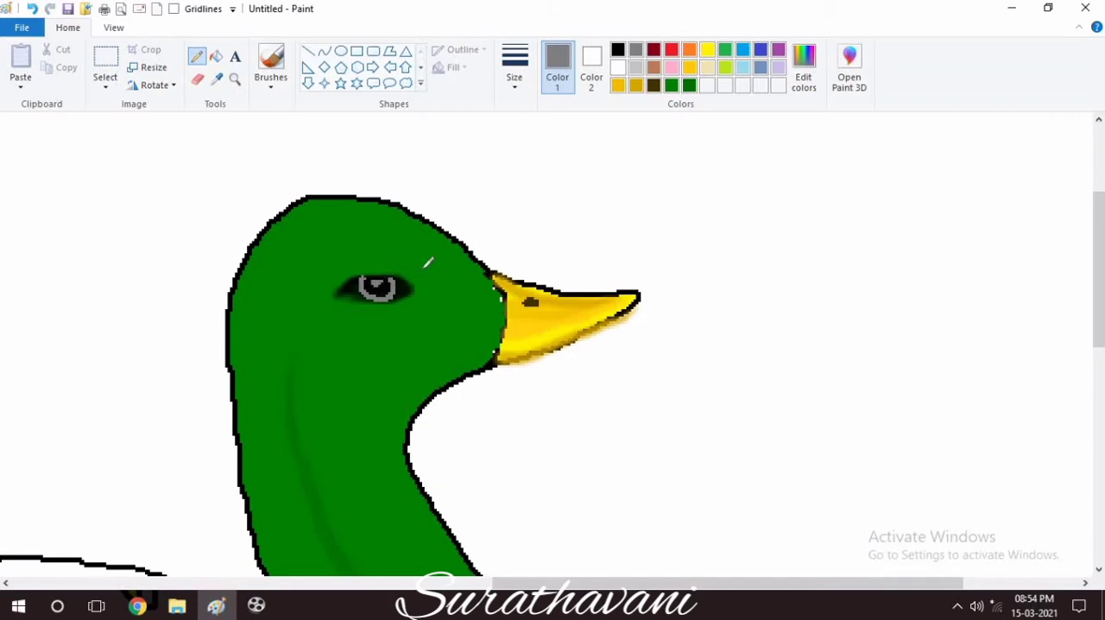
Return to the full drawing and mix a darker grey for filling in the eye.
click(113, 26)
click(55, 75)
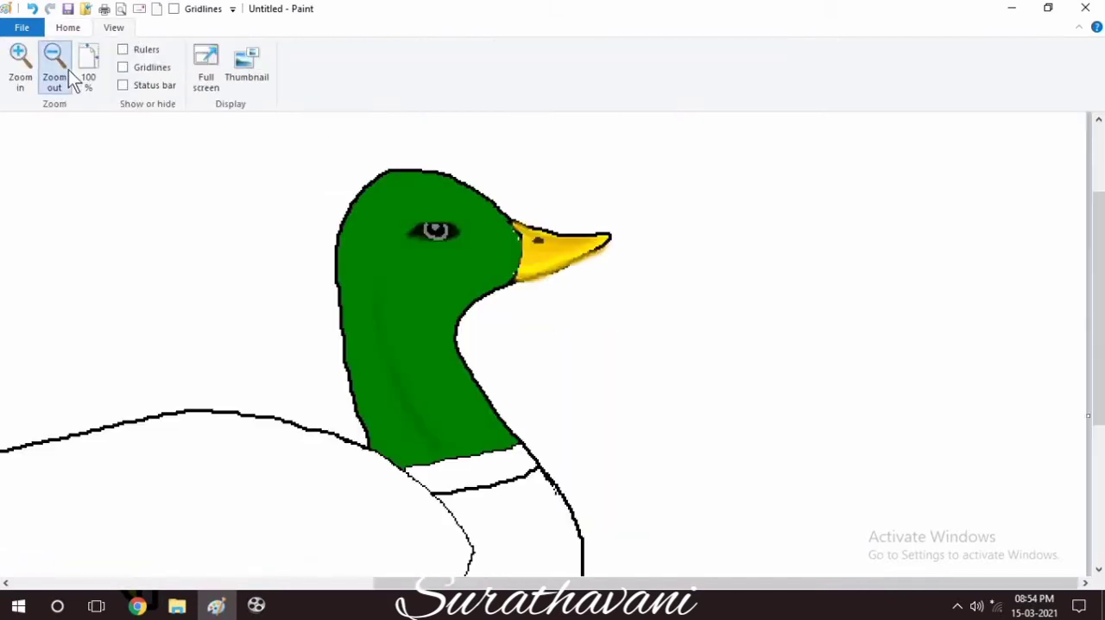
click(54, 74)
click(67, 26)
click(804, 67)
drag(723, 264, 723, 274)
click(413, 409)
click(216, 56)
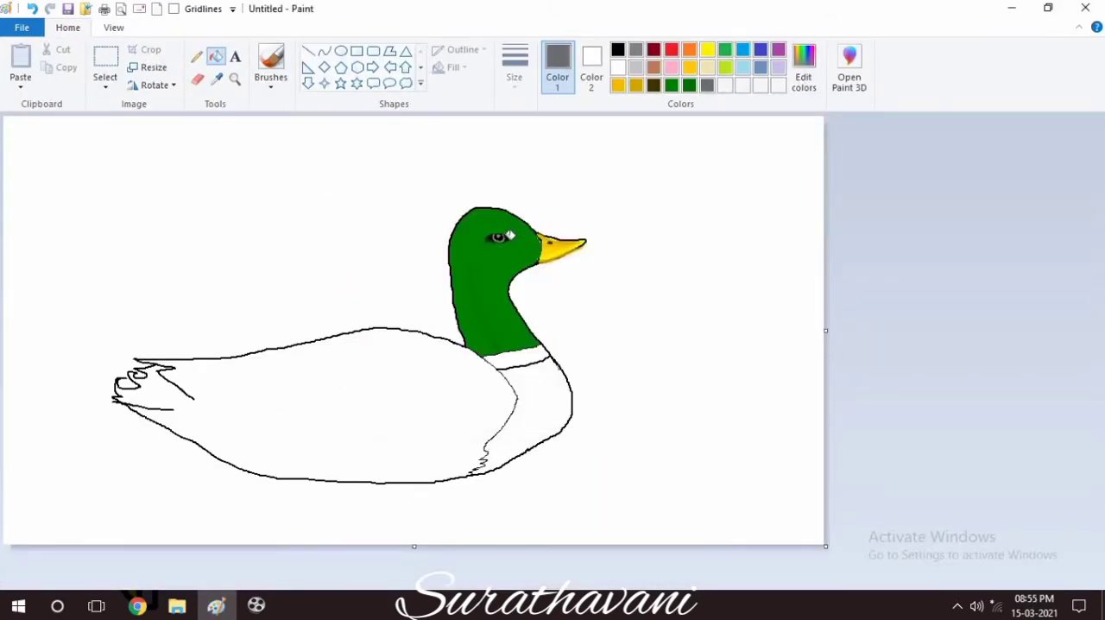
Brush green shading strokes along the neck, deepening them with a darker green of RGB 0, 98, 0.
click(688, 85)
click(270, 65)
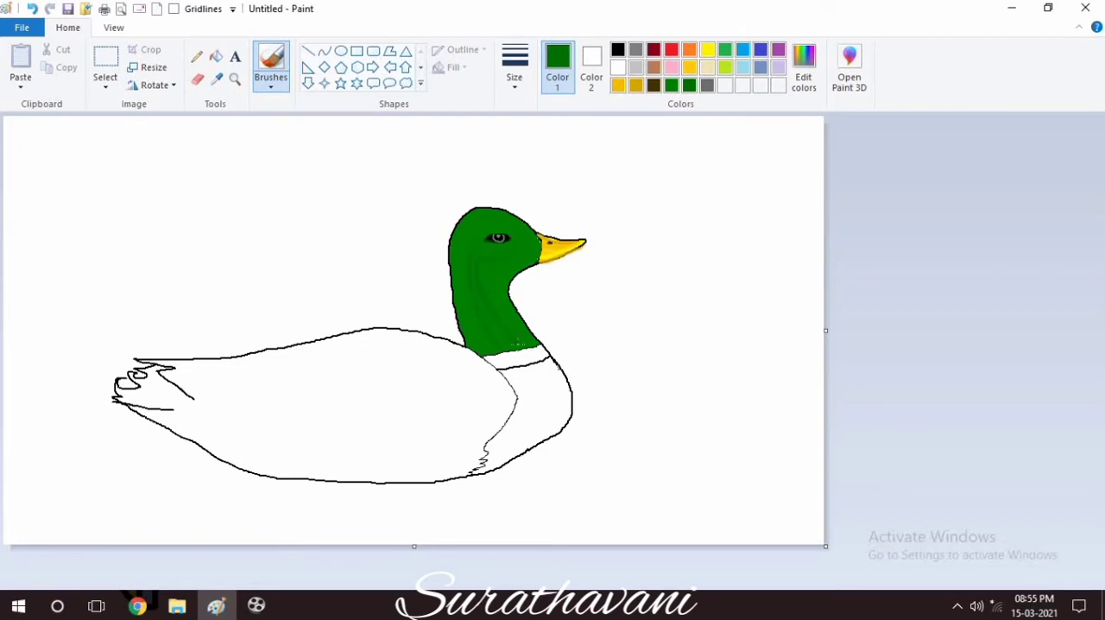
click(804, 68)
drag(720, 313, 720, 324)
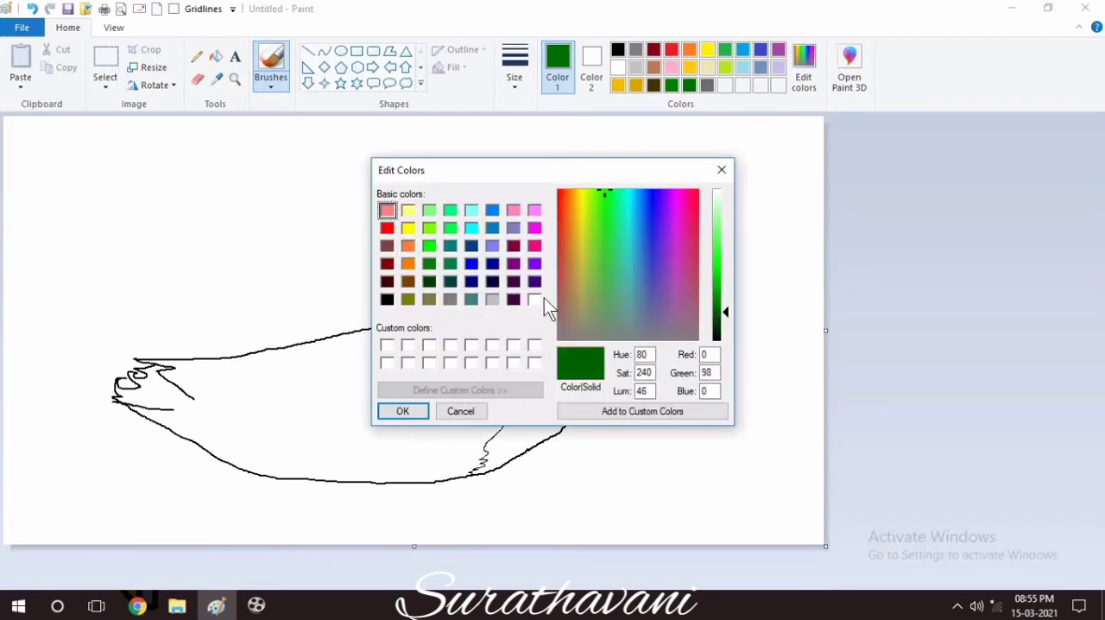
click(408, 410)
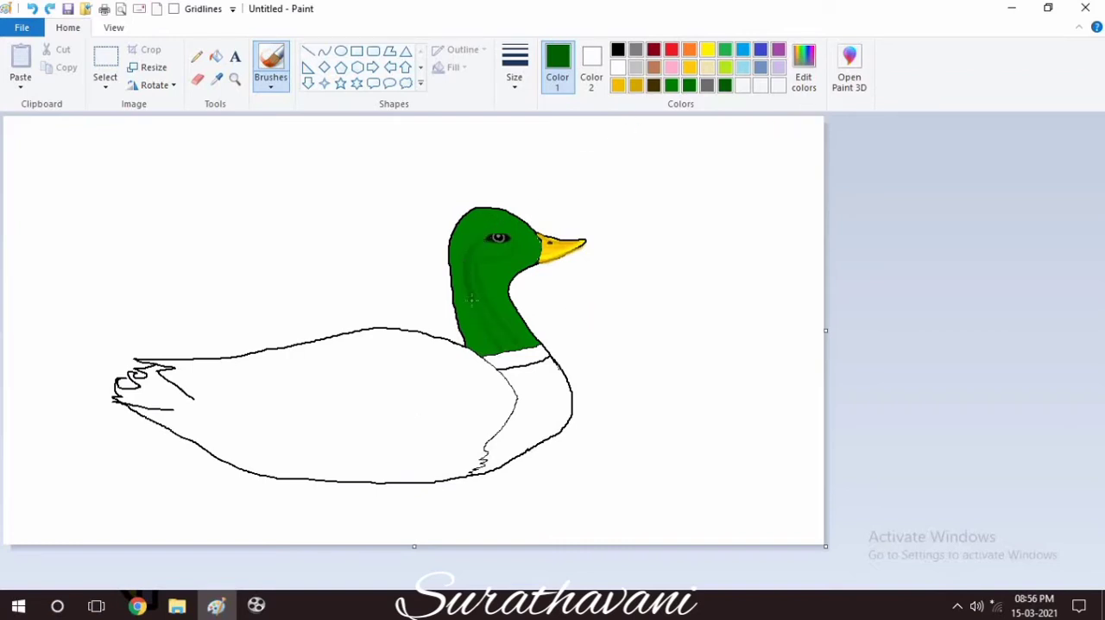
drag(471, 299, 498, 349)
drag(481, 274, 504, 325)
Mix a darker green and shade from around the eye and cheek down the length of the neck.
click(804, 69)
click(397, 409)
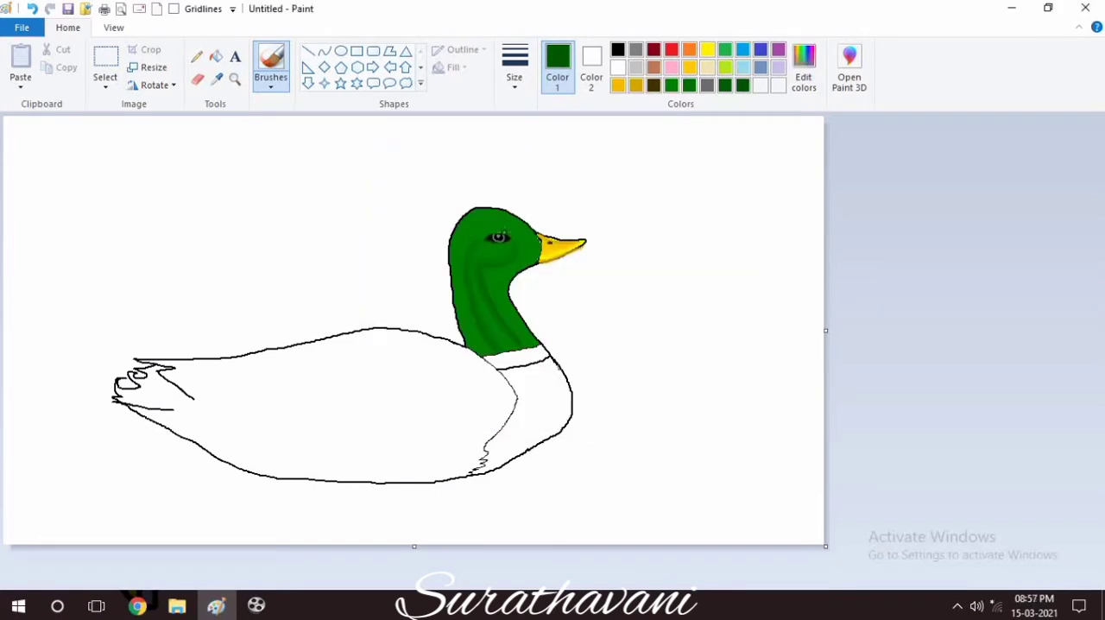
mouse_move(484, 235)
mouse_down()
mouse_move(463, 279)
mouse_move(489, 348)
mouse_up()
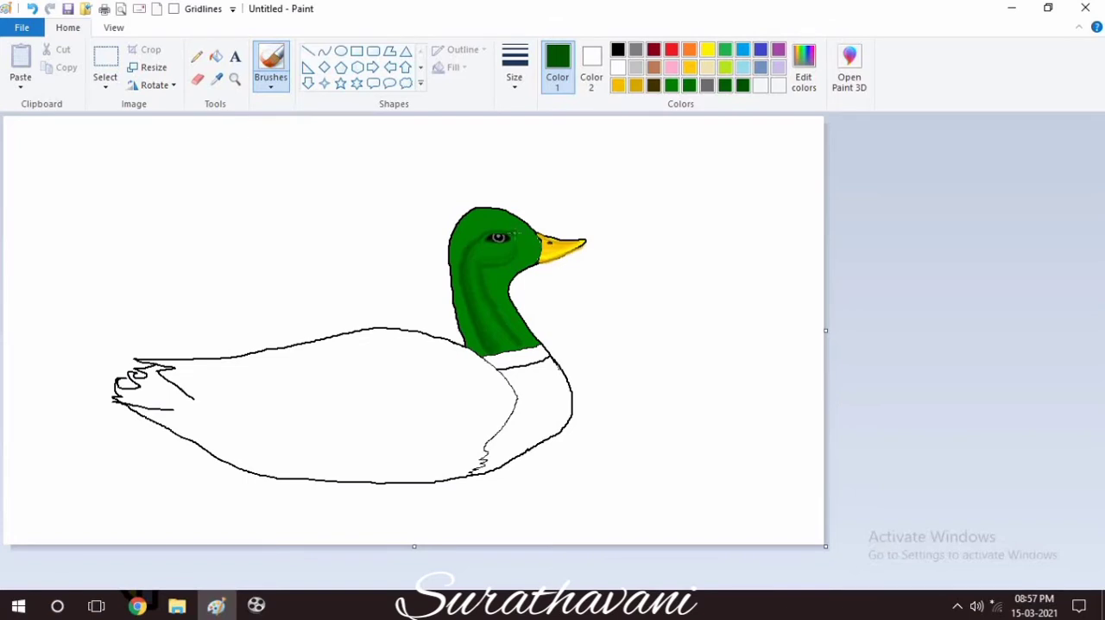
mouse_move(521, 230)
mouse_down()
mouse_move(496, 267)
mouse_move(488, 291)
mouse_move(518, 346)
mouse_move(477, 352)
mouse_up()
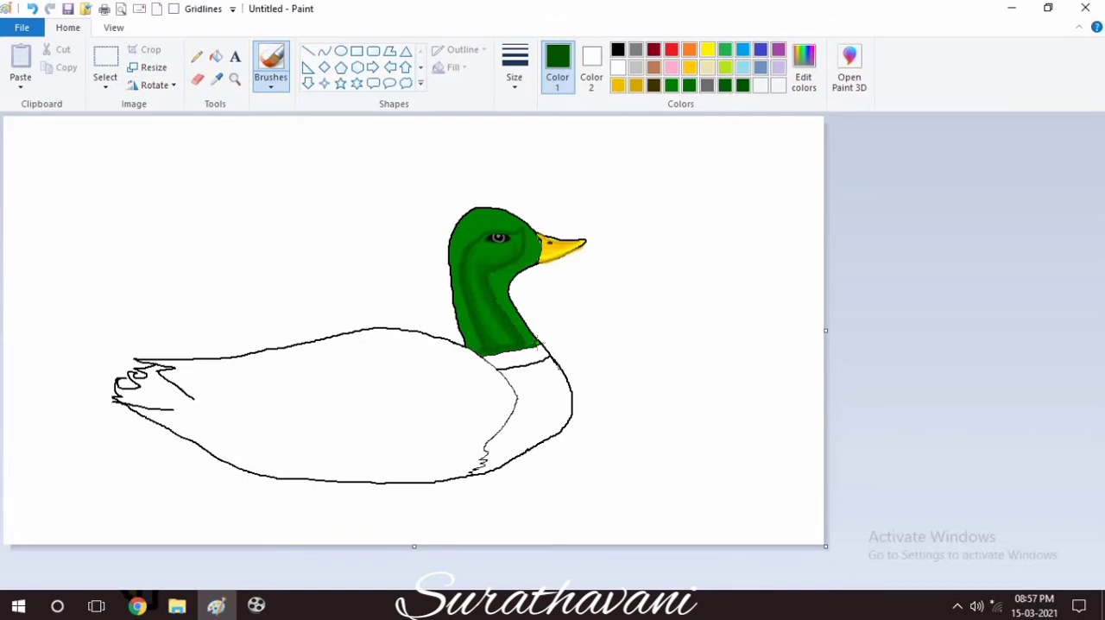
Darken the green again and shade above the eye, along the neck's front and down its back.
click(804, 87)
click(395, 409)
mouse_move(531, 232)
mouse_down()
mouse_move(491, 288)
mouse_move(529, 342)
mouse_up()
mouse_move(493, 227)
mouse_down()
mouse_move(460, 261)
mouse_move(481, 350)
mouse_up()
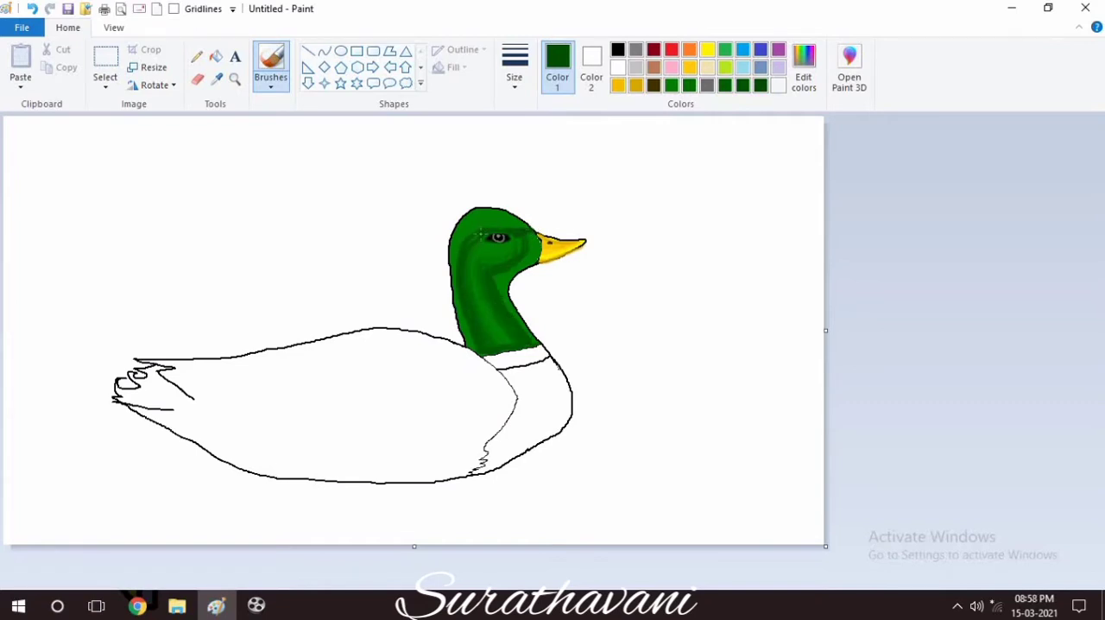
Mix a deeper green and brush it over the brow, down the neck and under the cheek.
click(802, 73)
click(414, 409)
mouse_move(490, 223)
mouse_down()
mouse_move(457, 251)
mouse_move(458, 312)
mouse_move(477, 354)
mouse_up()
drag(497, 273, 534, 335)
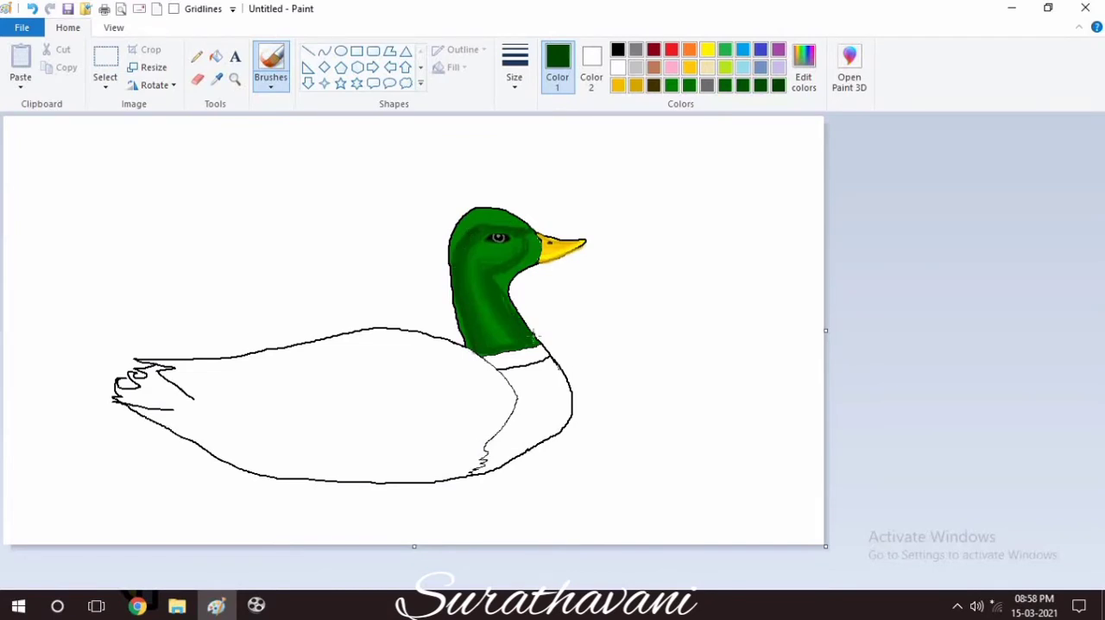
drag(500, 277, 515, 264)
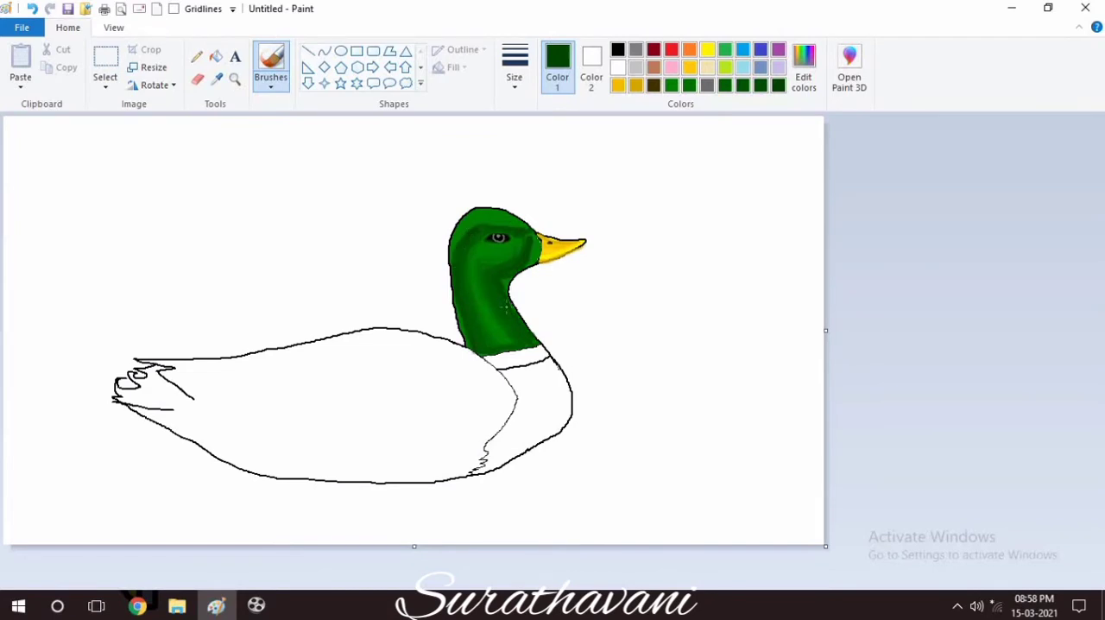
Lower the green's luminosity further and shade the throat, the crown and the back edge of the neck.
click(799, 76)
drag(722, 316, 723, 323)
click(401, 409)
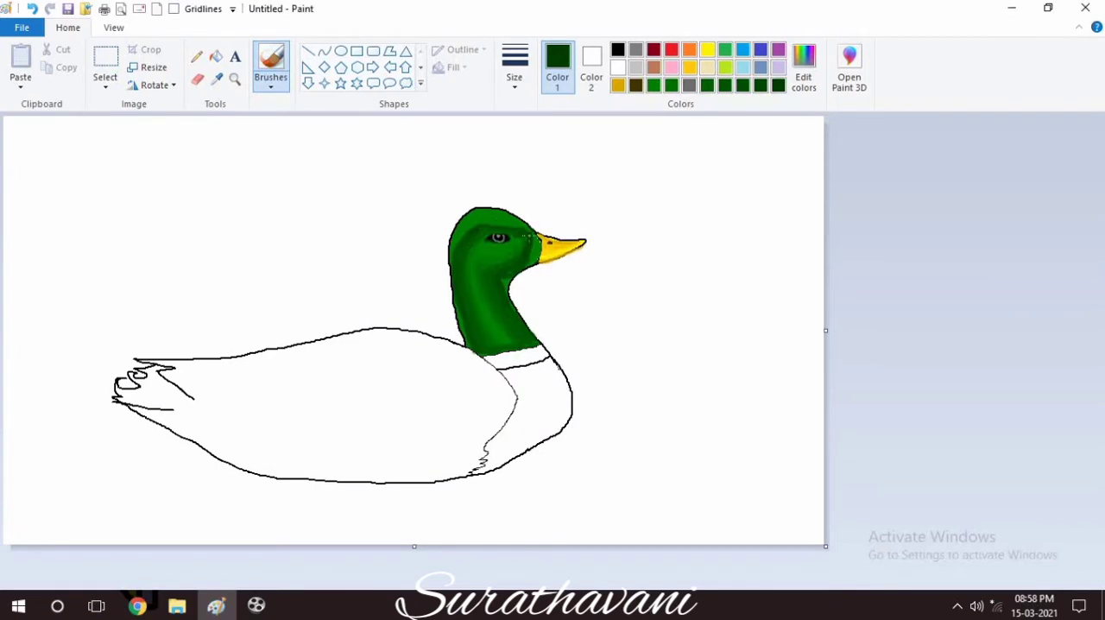
mouse_move(509, 275)
mouse_down()
mouse_move(511, 302)
mouse_move(511, 289)
mouse_up()
mouse_move(509, 222)
mouse_down()
mouse_move(466, 227)
mouse_move(451, 298)
mouse_move(471, 354)
mouse_up()
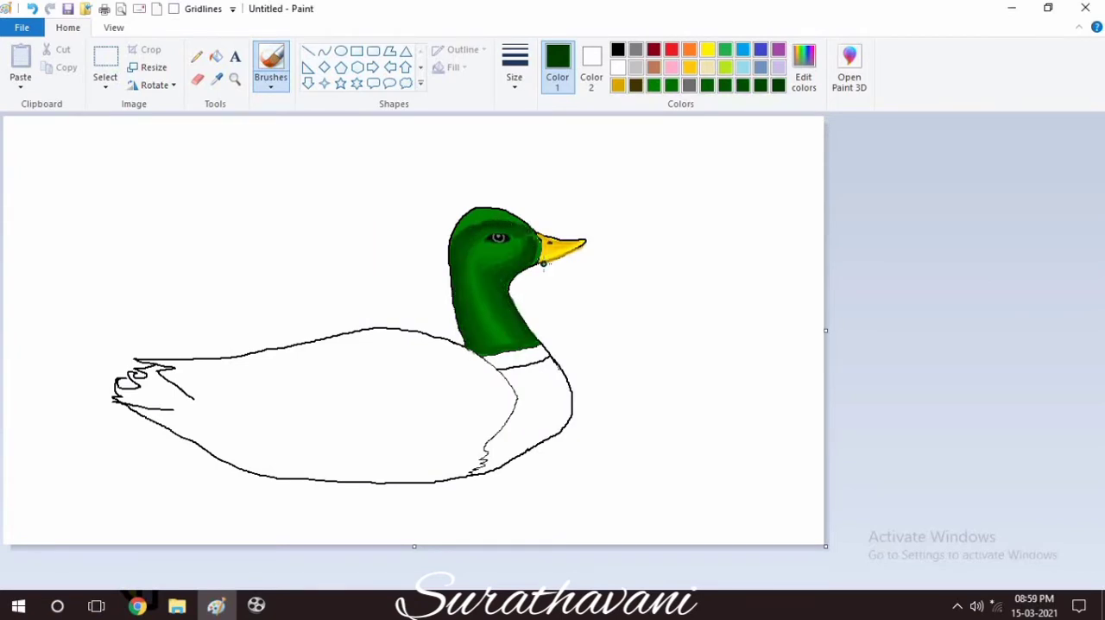
Mix a very dark green and shade the forehead down to where the face meets the beak.
click(804, 76)
drag(752, 322, 752, 333)
click(395, 409)
mouse_move(518, 216)
mouse_down()
mouse_move(451, 232)
mouse_move(518, 218)
mouse_move(533, 261)
mouse_up()
Darken the green once more and shade along the top edge of the head.
click(803, 69)
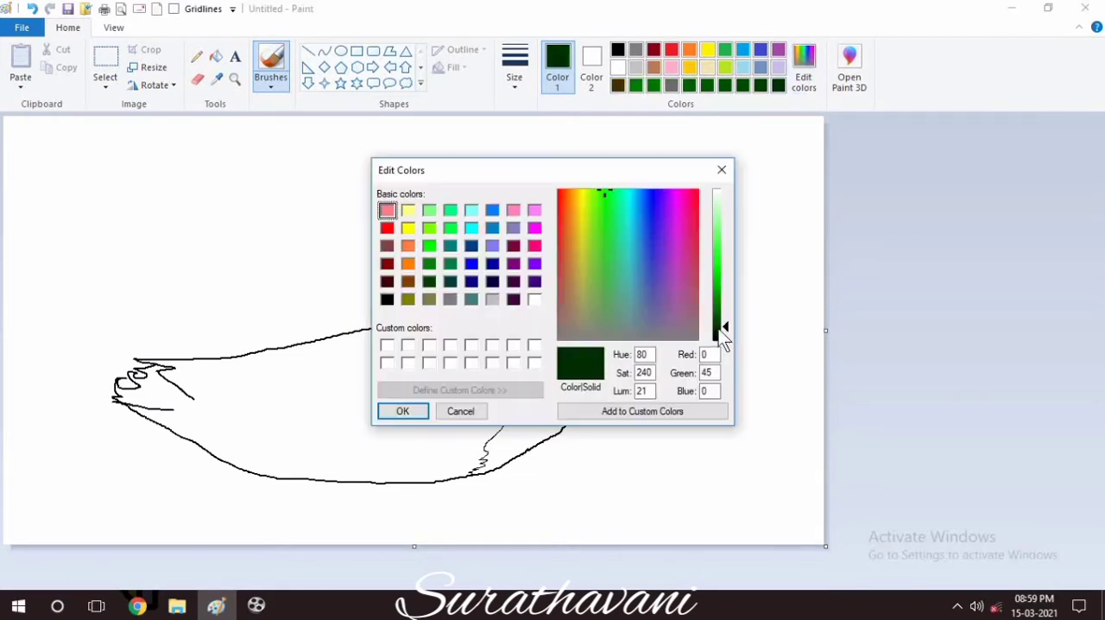
drag(725, 329, 724, 333)
click(420, 411)
mouse_move(506, 214)
mouse_down()
mouse_move(475, 217)
mouse_move(514, 210)
mouse_up()
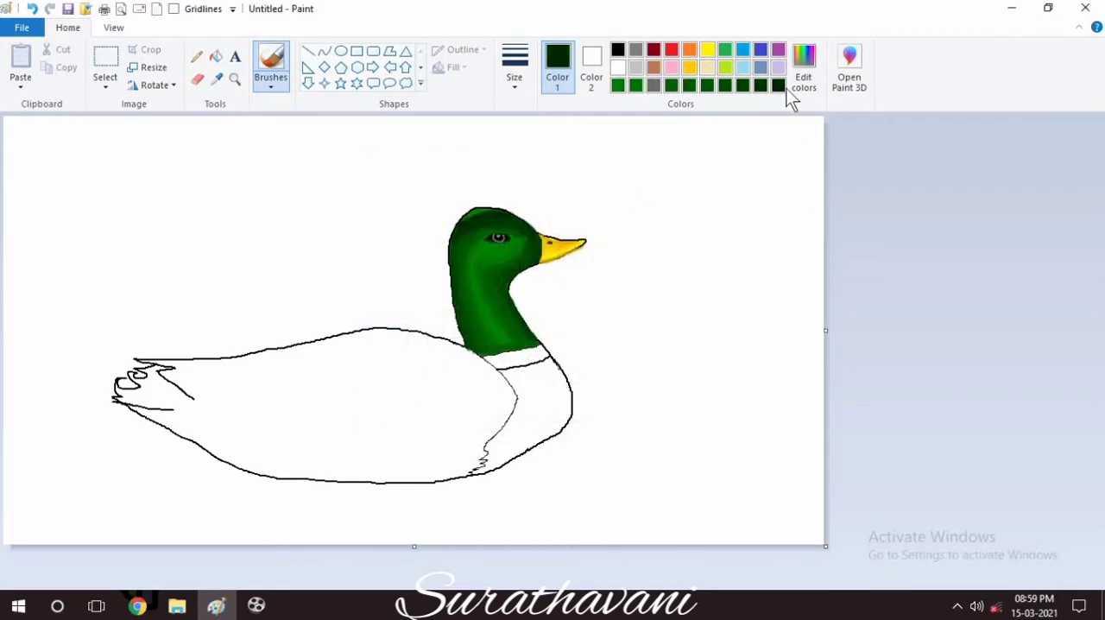
Mix an even darker green and shade the crown, the back of the neck, the throat and the neck's base.
click(804, 69)
drag(718, 332, 718, 336)
click(421, 411)
mouse_move(497, 207)
mouse_down()
mouse_move(466, 222)
mouse_move(502, 209)
mouse_move(471, 211)
mouse_move(451, 238)
mouse_move(470, 351)
mouse_up()
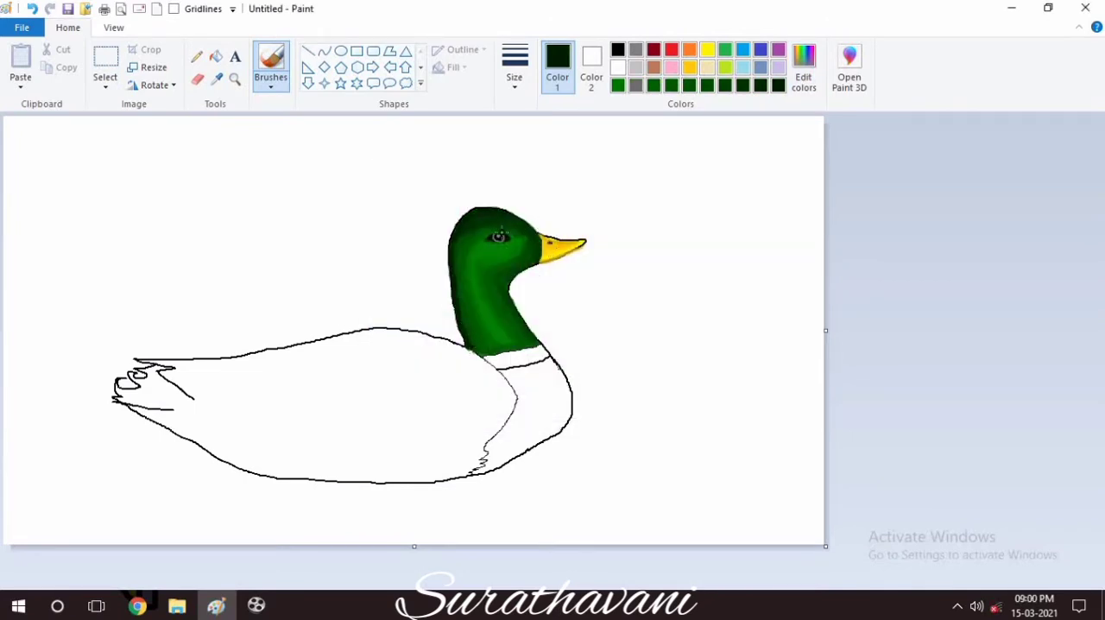
mouse_move(534, 257)
mouse_down()
mouse_move(504, 283)
mouse_move(536, 340)
mouse_up()
drag(471, 346, 507, 351)
click(801, 72)
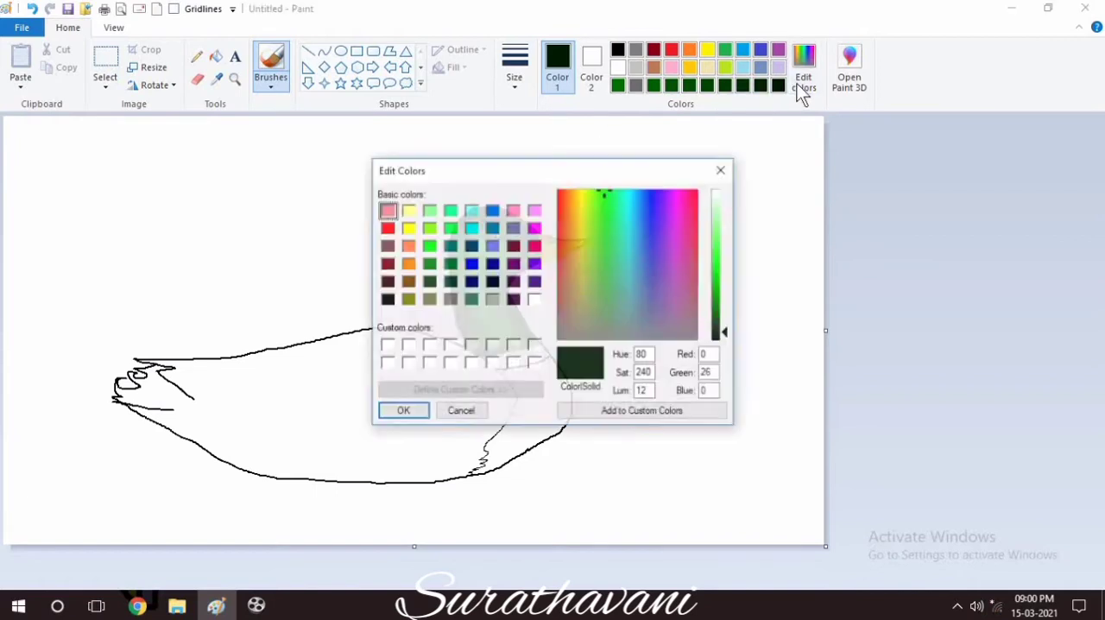
key(Escape)
drag(463, 314, 490, 345)
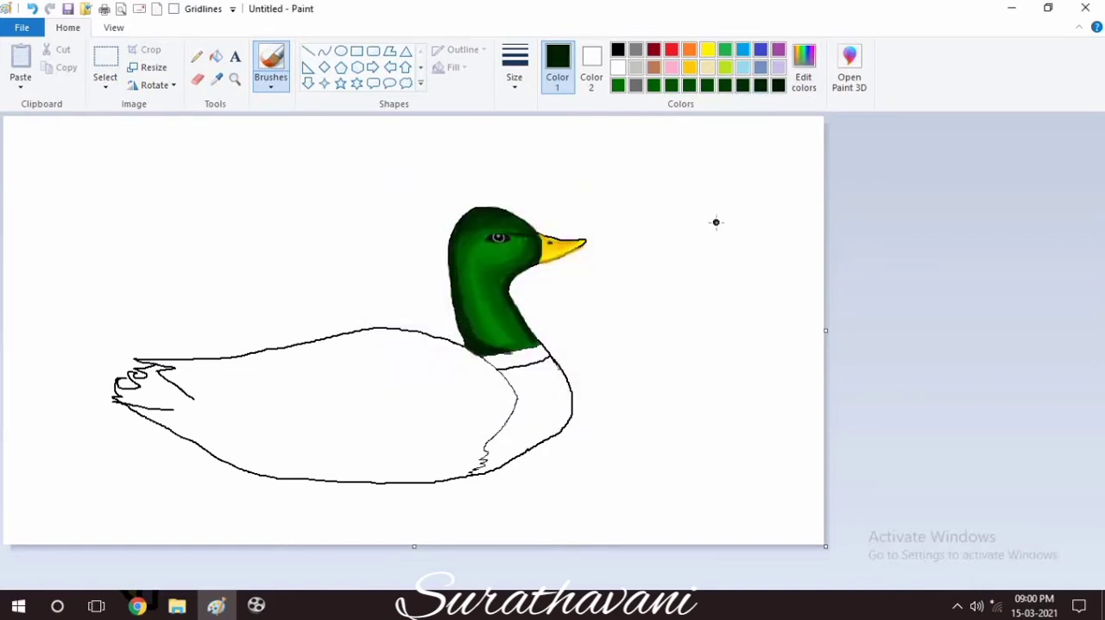
Blend the dark edge into the middle of the neck with the previously mixed dark greens.
click(743, 87)
mouse_move(461, 244)
mouse_down()
mouse_move(463, 309)
mouse_move(497, 345)
mouse_up()
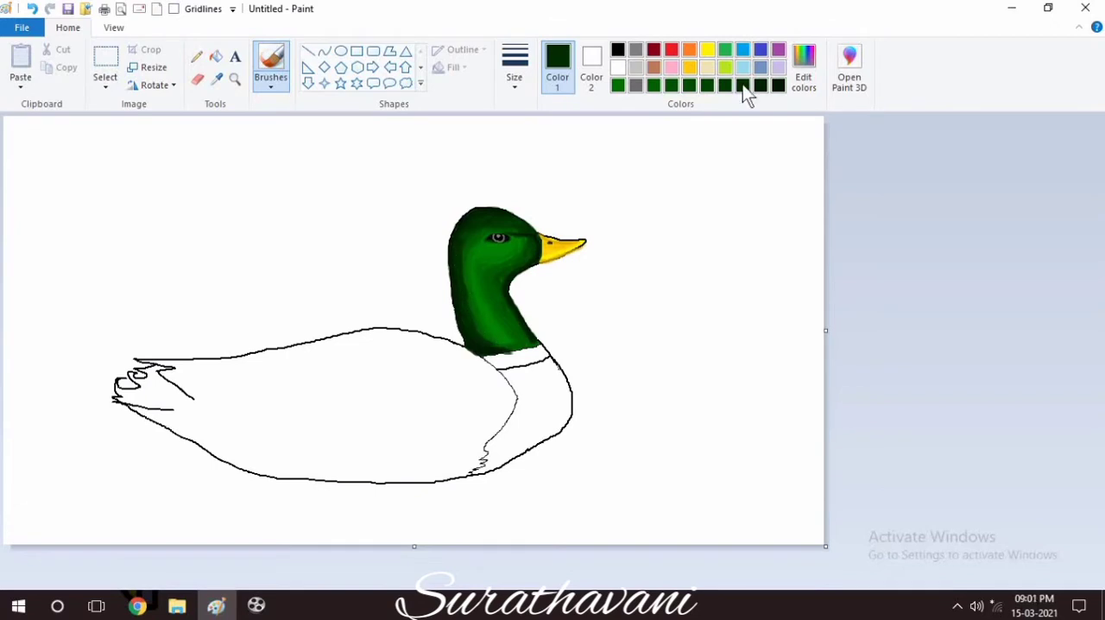
mouse_move(464, 266)
mouse_down()
mouse_move(477, 322)
mouse_move(506, 345)
mouse_up()
click(709, 87)
mouse_move(471, 286)
mouse_down()
mouse_move(480, 318)
mouse_move(513, 349)
mouse_up()
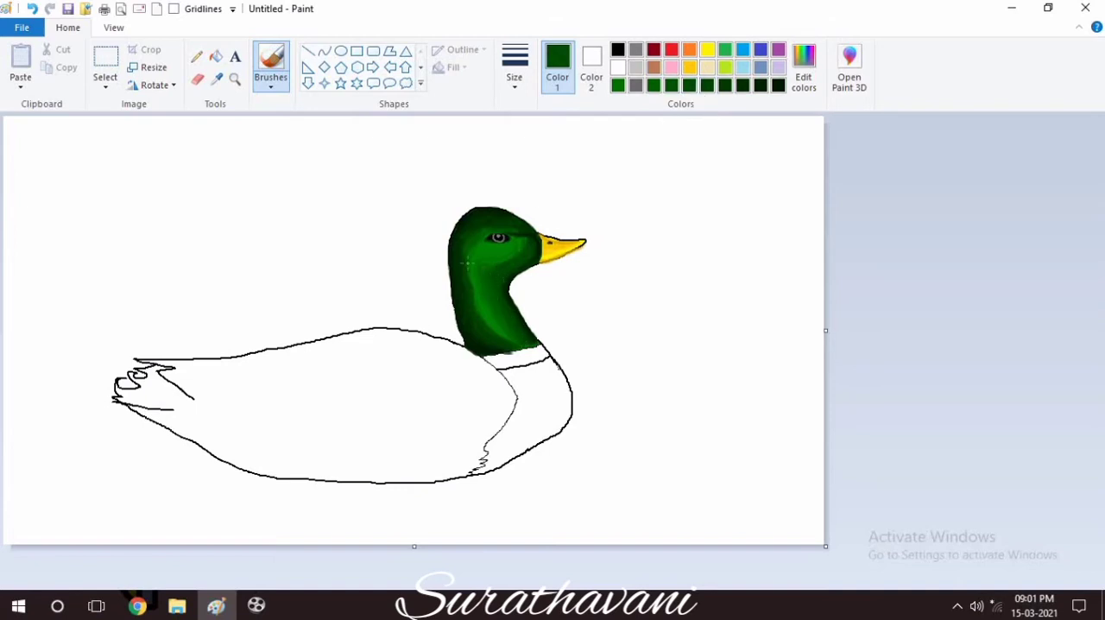
mouse_move(467, 264)
mouse_down()
mouse_move(474, 301)
mouse_move(510, 339)
mouse_up()
Blend a lighter green over the cheek and behind the eye to soften the bright patches.
click(656, 89)
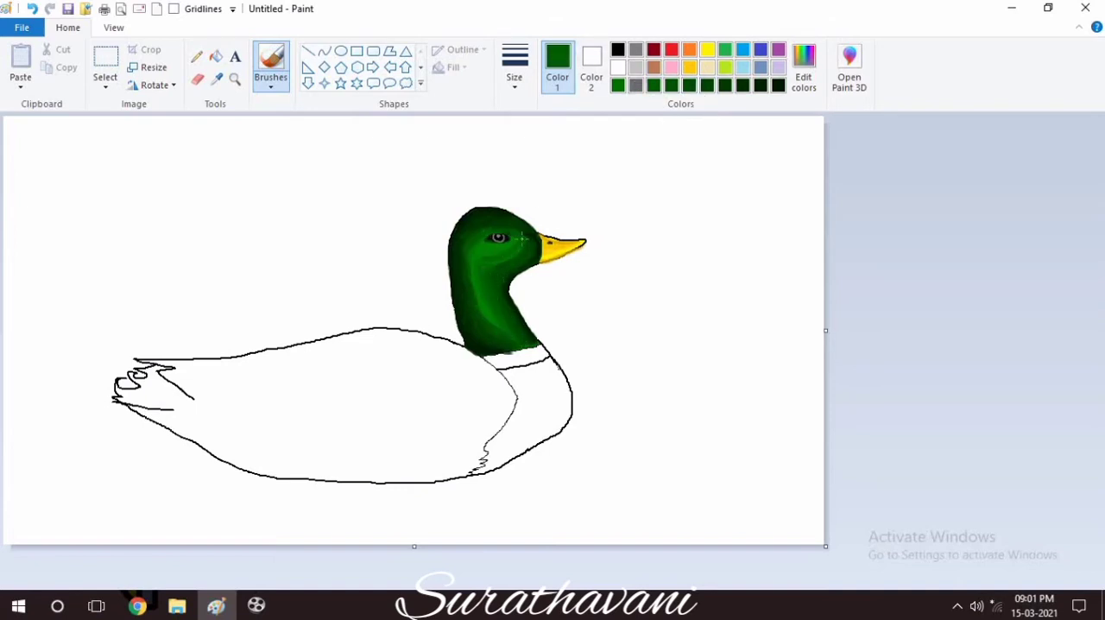
click(687, 88)
click(655, 87)
drag(497, 249, 483, 245)
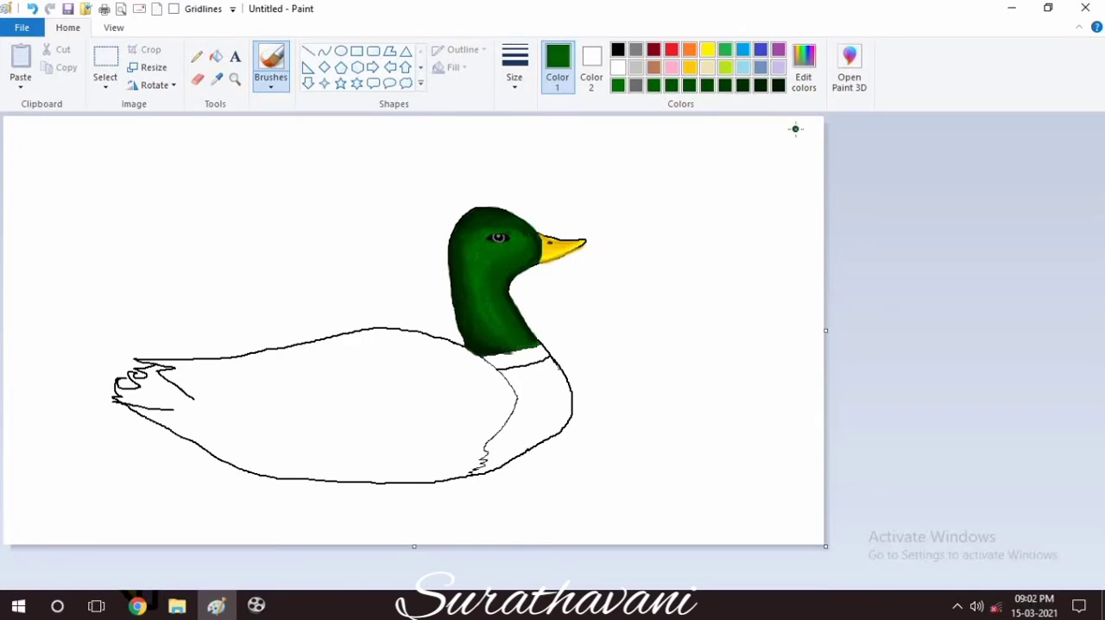
Change the brush type and size, shade around the eye with dark greens, and undo the last stroke.
click(725, 85)
click(270, 83)
click(332, 141)
click(515, 71)
click(516, 207)
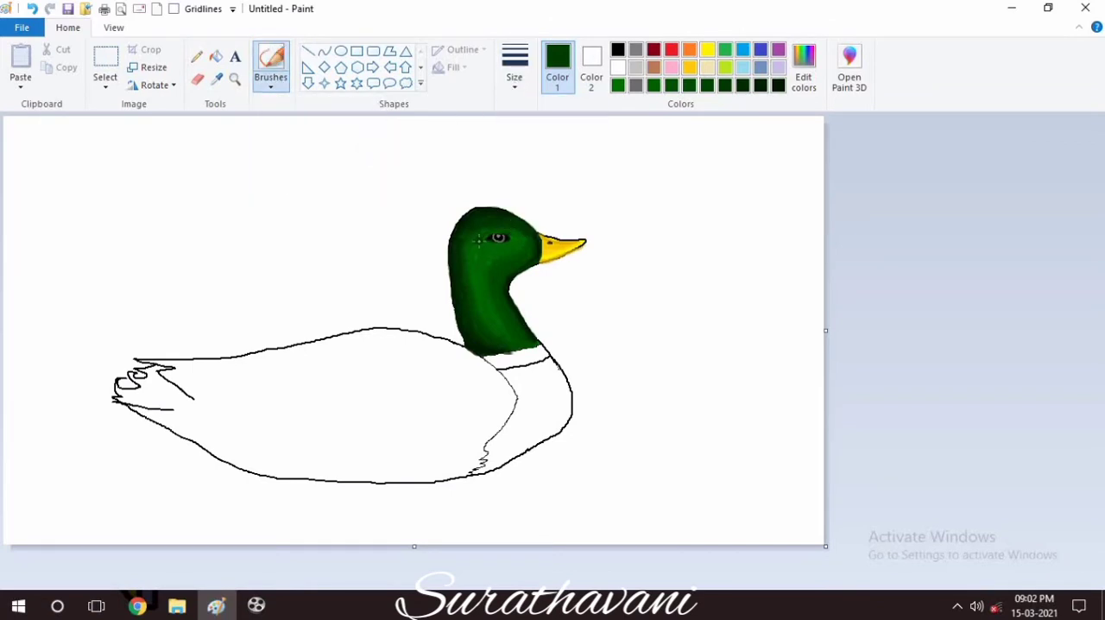
drag(468, 240, 530, 234)
click(761, 85)
click(618, 50)
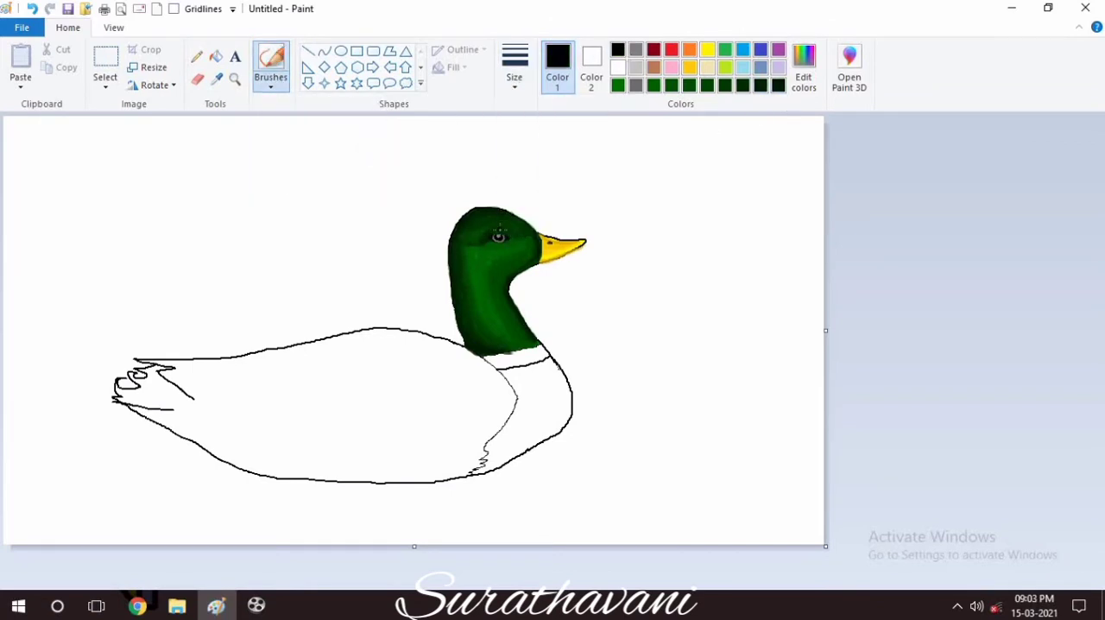
key(ctrl+z)
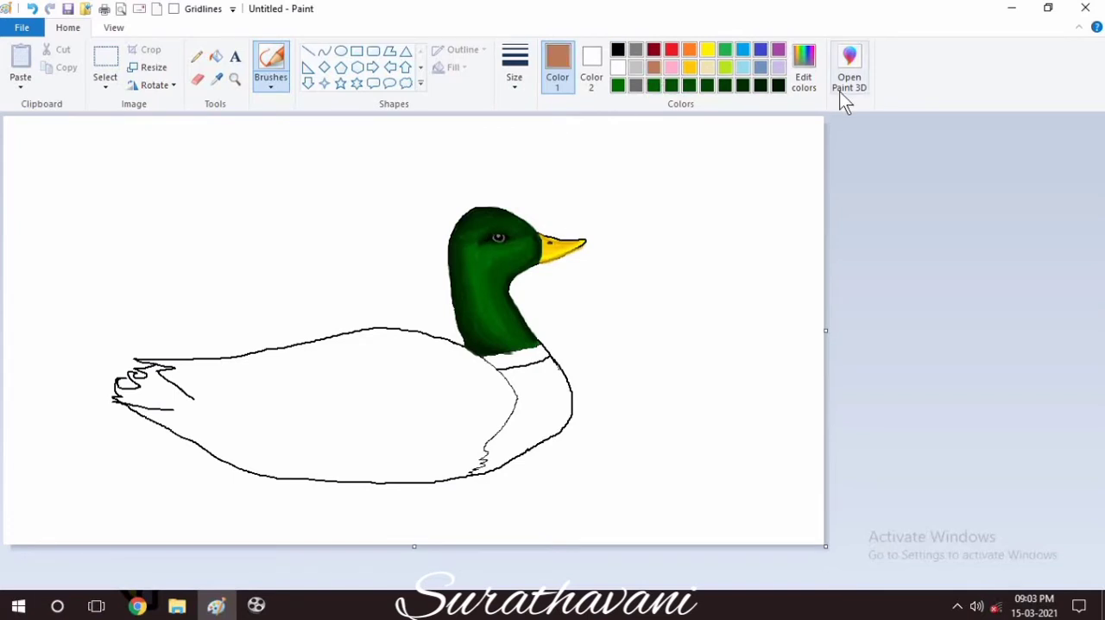
Choose a medium brown and fill the breast below the white collar.
click(803, 69)
click(408, 282)
click(394, 410)
click(216, 58)
click(541, 393)
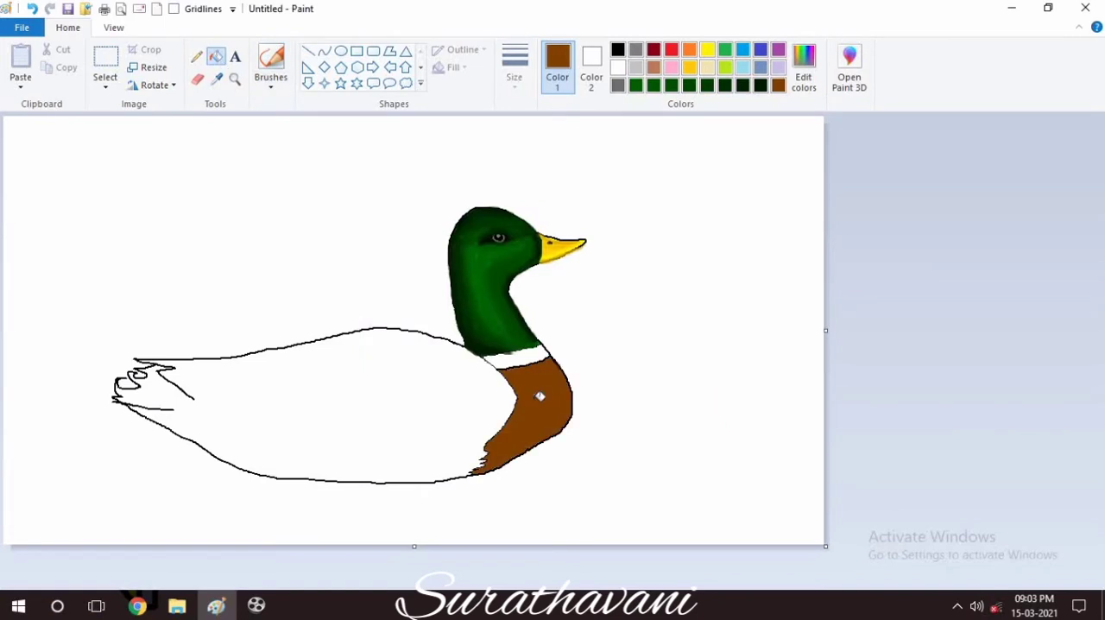
Mix a very dark brown (RGB 43, 21, 0) and brush it along the breast's back edge down to the belly.
click(804, 69)
click(721, 313)
click(722, 337)
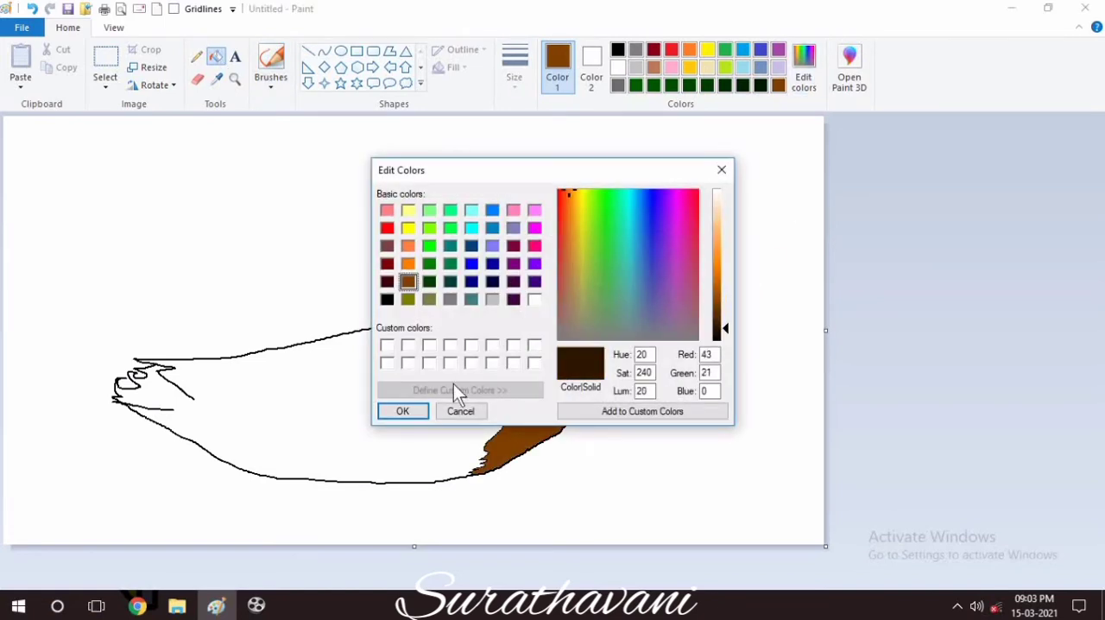
click(402, 411)
click(271, 78)
click(514, 69)
click(529, 162)
drag(500, 371, 507, 427)
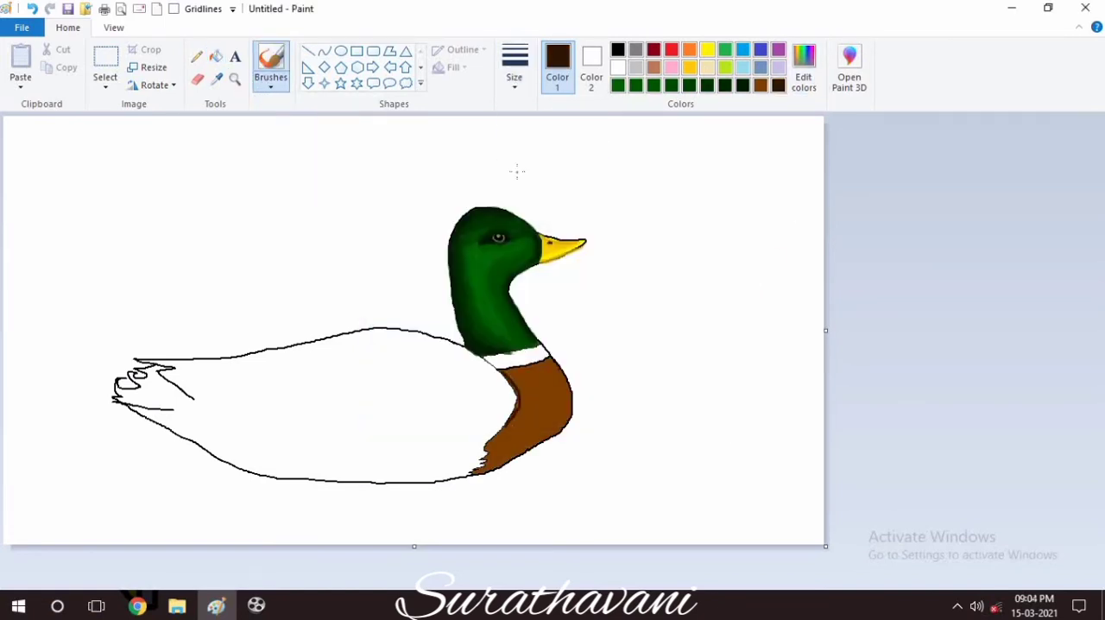
click(514, 71)
click(511, 208)
mouse_move(500, 373)
mouse_down()
mouse_move(508, 423)
mouse_move(473, 474)
mouse_up()
Mix a slightly lighter dark brown and brush a band beside the breast's dark back edge.
click(803, 82)
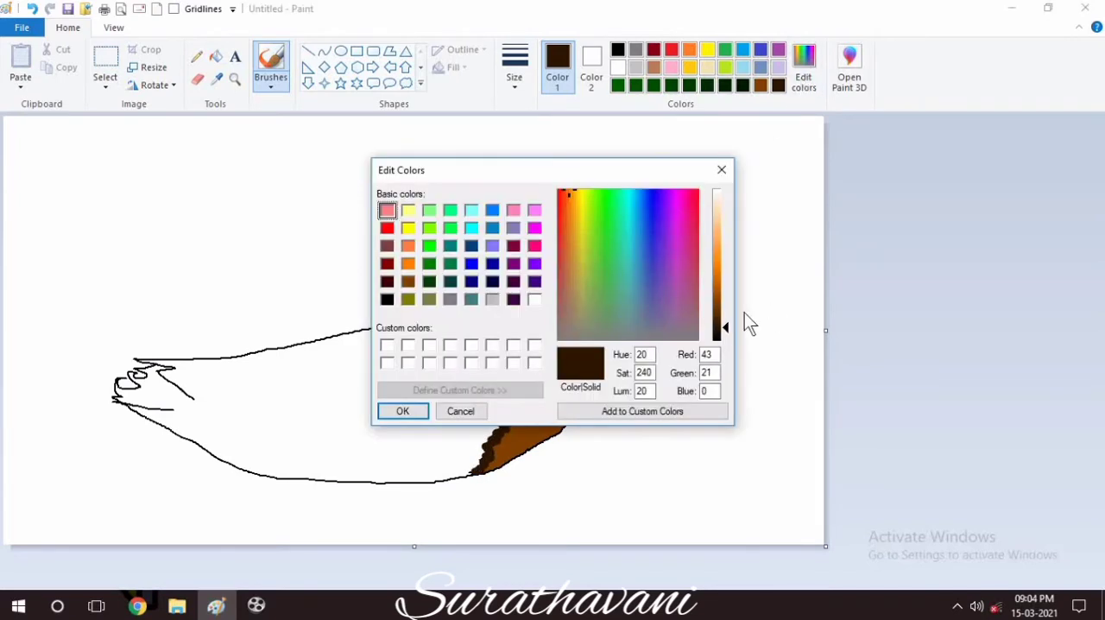
click(744, 315)
click(394, 410)
Try to add a lighter brown band (RGB 98, 49, 0) down the breast.
click(803, 82)
click(725, 314)
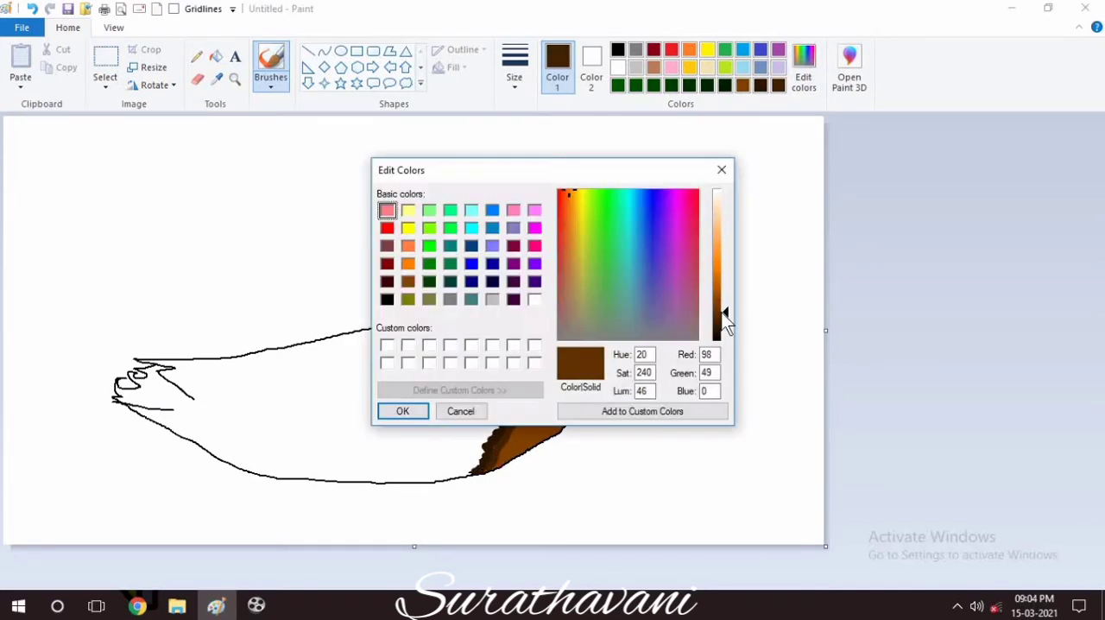
click(402, 410)
mouse_move(514, 371)
mouse_down()
mouse_move(526, 396)
mouse_move(495, 471)
mouse_up()
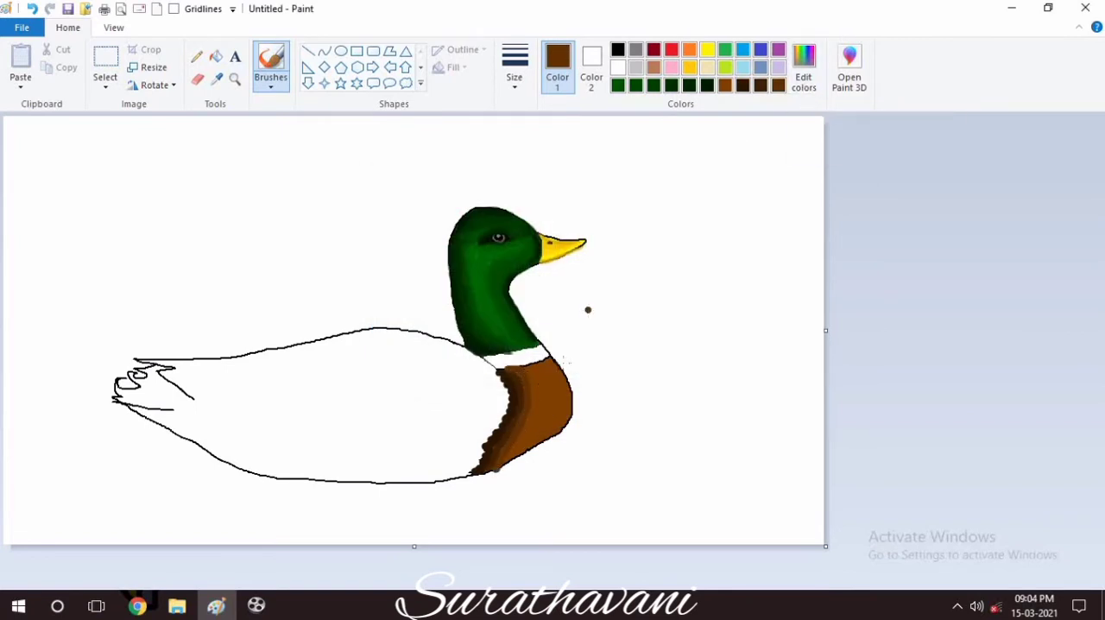
key(ctrl+z)
Widen the dark shading at the back of the breast with the two darkest browns.
click(760, 85)
mouse_move(514, 366)
mouse_down()
mouse_move(523, 399)
mouse_move(495, 467)
mouse_up()
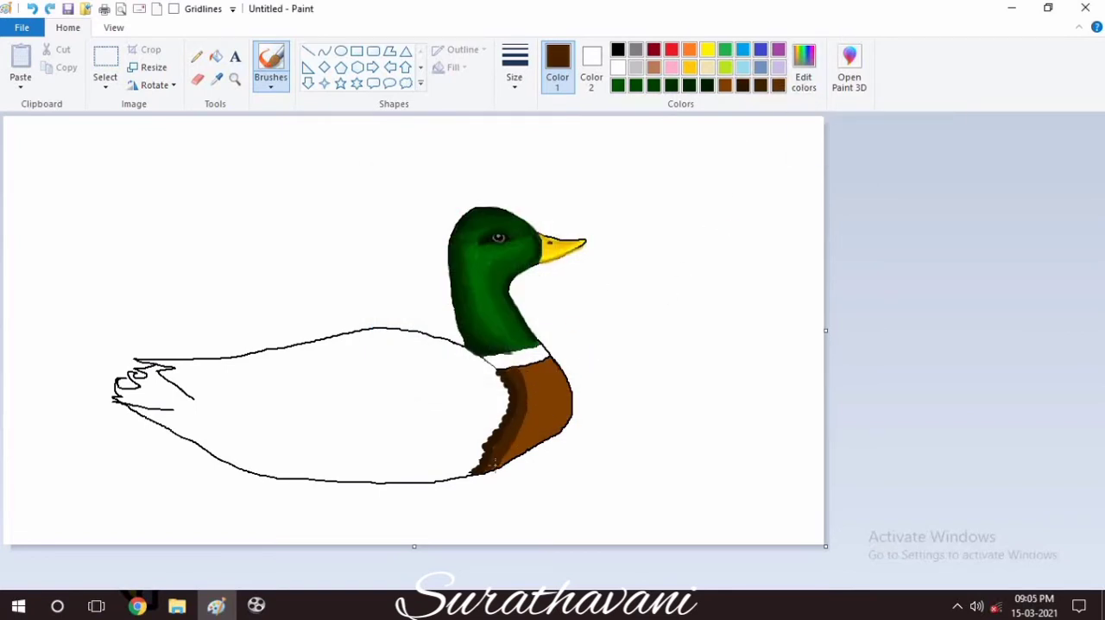
click(742, 85)
mouse_move(515, 402)
mouse_down()
mouse_move(490, 464)
mouse_move(521, 369)
mouse_move(514, 449)
mouse_move(527, 368)
mouse_move(531, 428)
mouse_move(545, 425)
mouse_move(542, 371)
mouse_move(550, 436)
mouse_up()
Mix gradually lighter browns and blend them in bands from the breast's back edge towards its front.
click(802, 82)
click(417, 409)
click(760, 85)
click(742, 86)
click(802, 78)
click(399, 411)
click(802, 78)
click(401, 412)
click(802, 78)
click(402, 411)
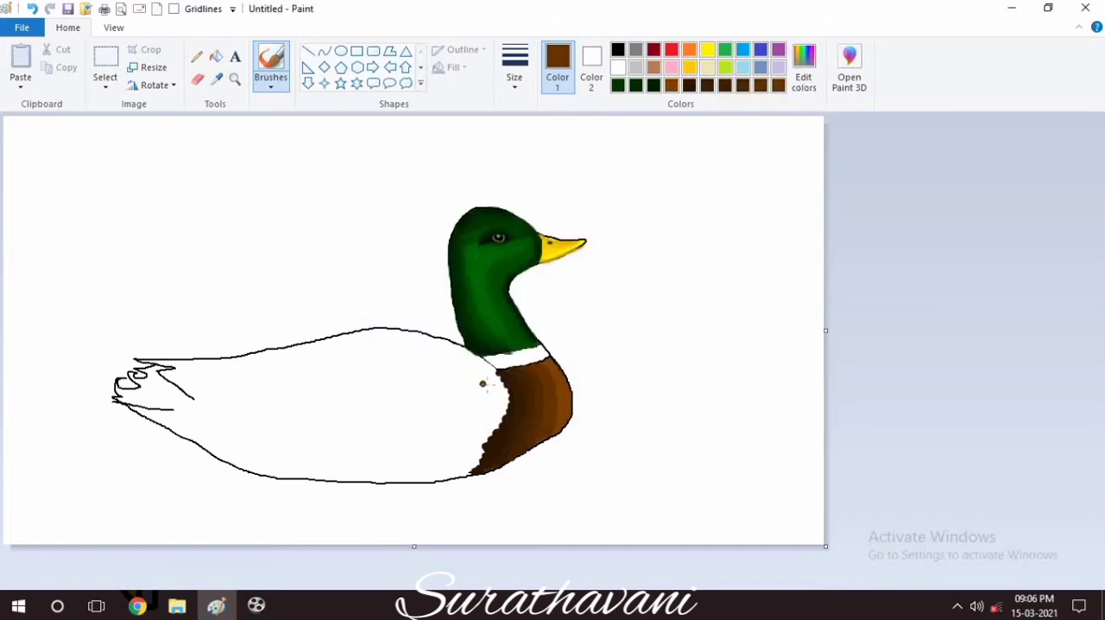
Mix a lighter brown (RGB 119, 60, 0) and blend it along the front of the breast.
click(802, 78)
click(723, 302)
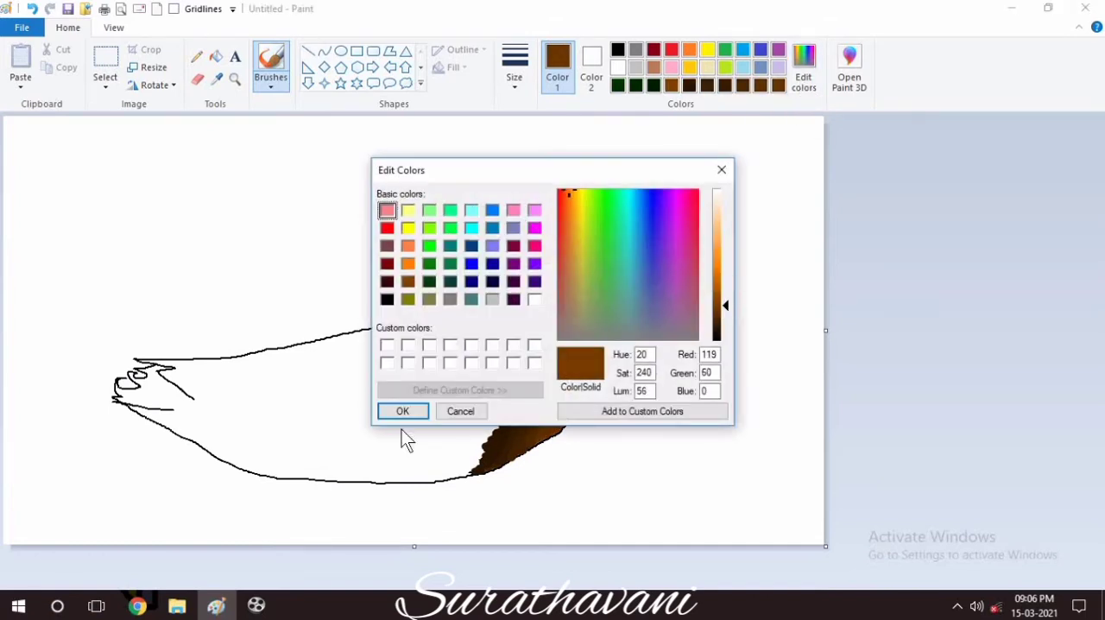
click(402, 412)
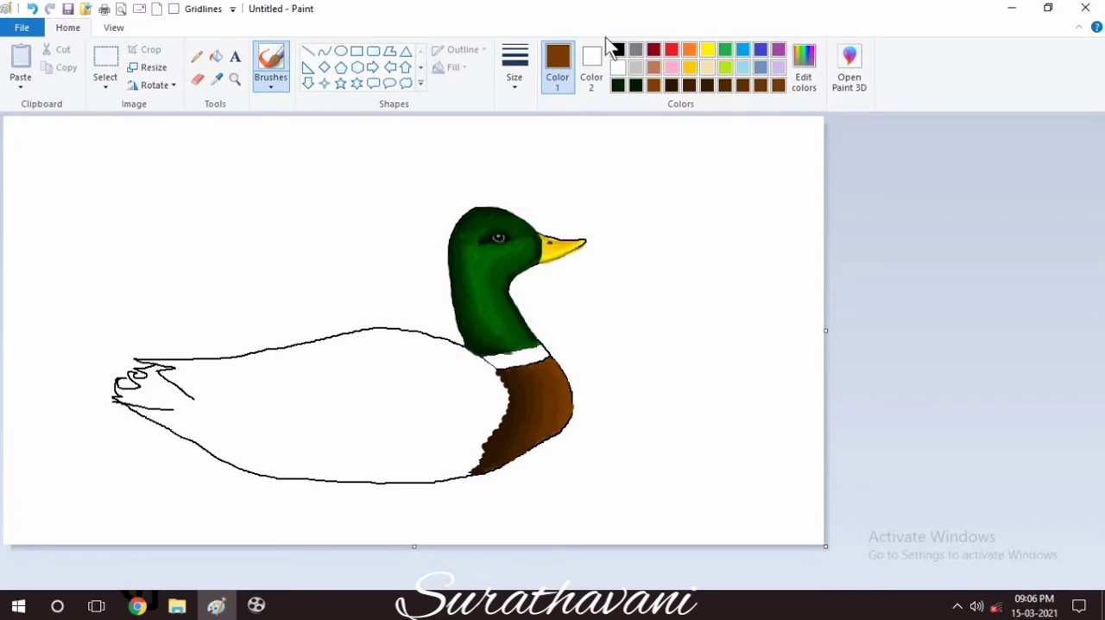
Mix a very light grey (RGB 235, 235, 235) and pencil feathery strokes along the white collar's lower edge.
click(617, 67)
click(803, 77)
click(726, 200)
click(401, 412)
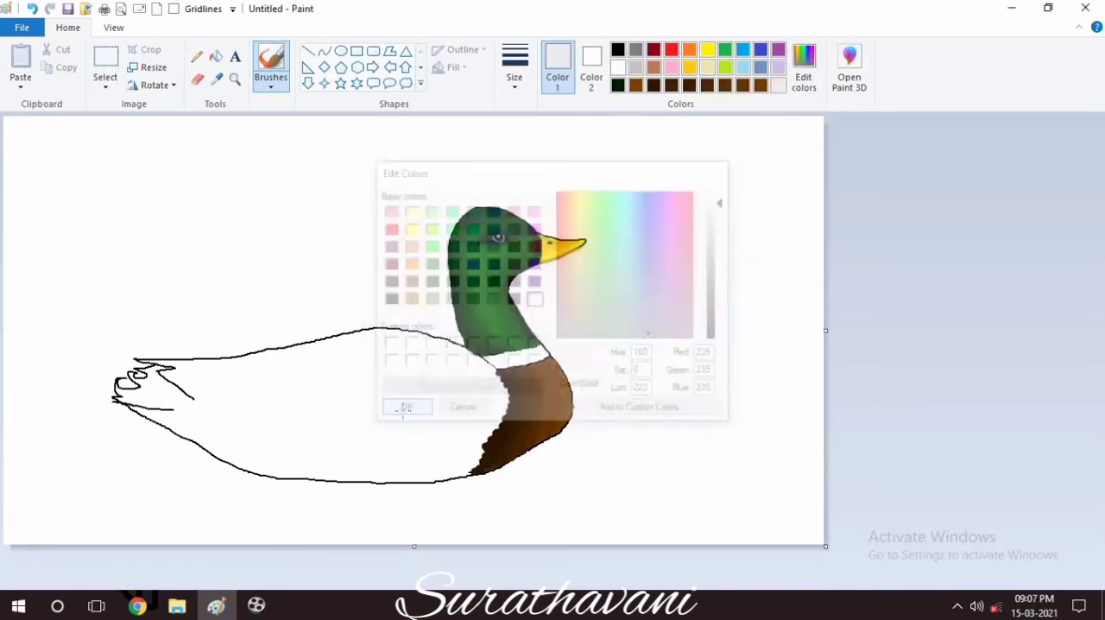
click(198, 61)
mouse_move(499, 361)
mouse_down()
mouse_move(549, 352)
mouse_move(502, 368)
mouse_up()
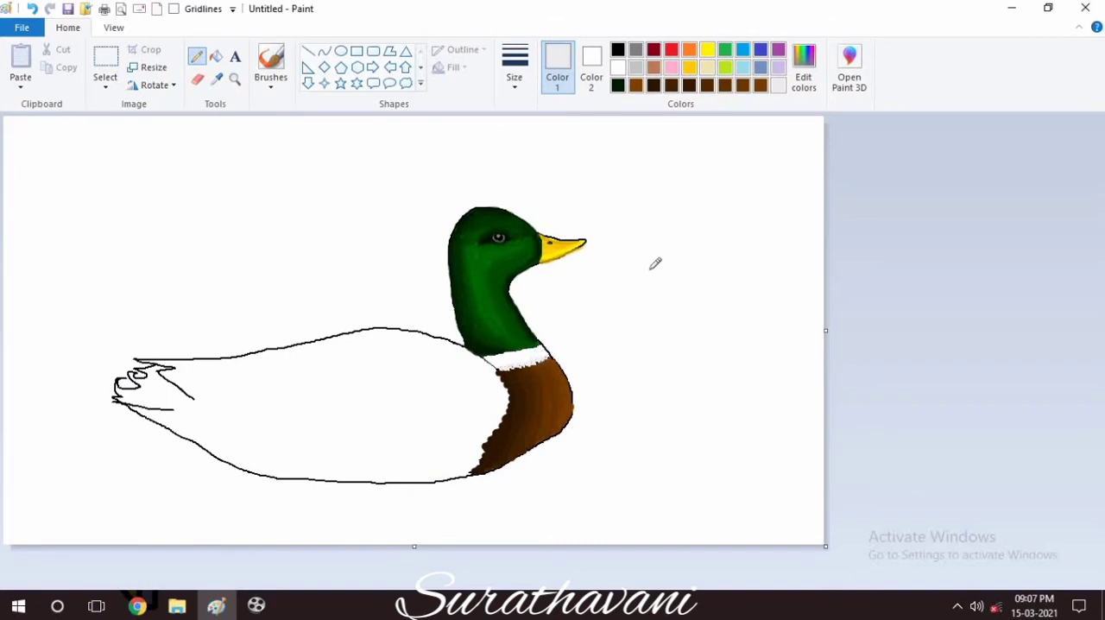
Mix a light orange and fill the duck's body with it.
click(813, 79)
click(407, 264)
drag(723, 265, 723, 229)
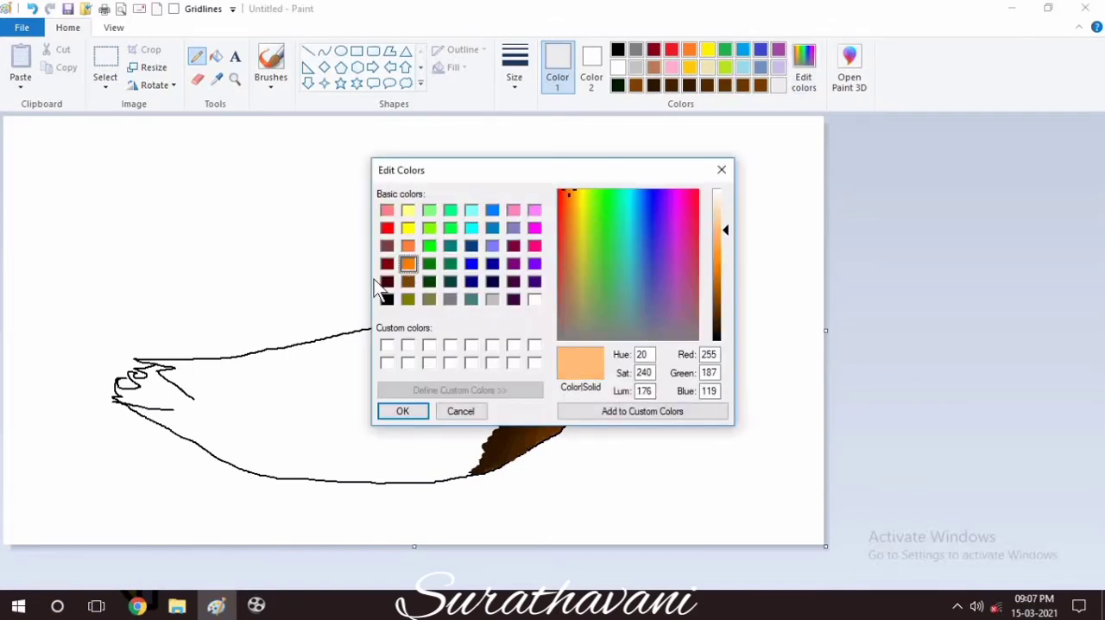
click(408, 281)
drag(724, 302, 722, 240)
click(403, 411)
click(216, 56)
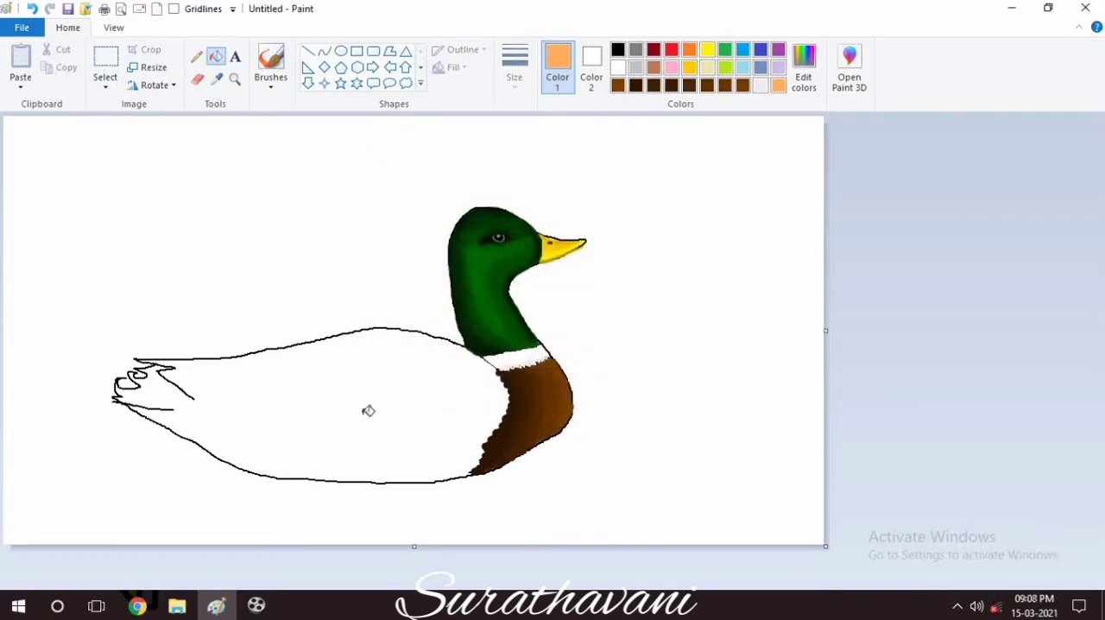
click(369, 412)
Brush the wing and flank outlines across the body in a deeper orange, undoing the first attempt and redrawing them.
click(270, 65)
mouse_move(492, 393)
mouse_down()
mouse_move(449, 361)
mouse_move(377, 342)
mouse_move(238, 369)
mouse_move(280, 400)
mouse_move(381, 414)
mouse_move(254, 425)
mouse_up()
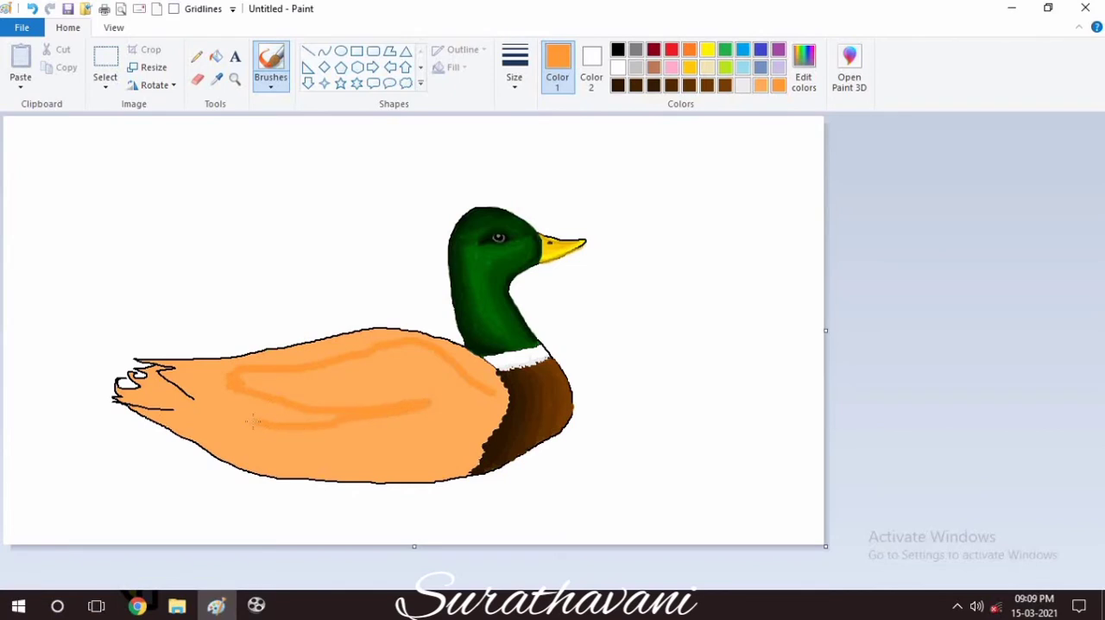
key(ctrl+z)
mouse_move(478, 380)
mouse_down()
mouse_move(361, 345)
mouse_move(240, 378)
mouse_move(335, 403)
mouse_move(438, 399)
mouse_up()
mouse_move(341, 413)
mouse_down()
mouse_move(219, 405)
mouse_move(239, 467)
mouse_up()
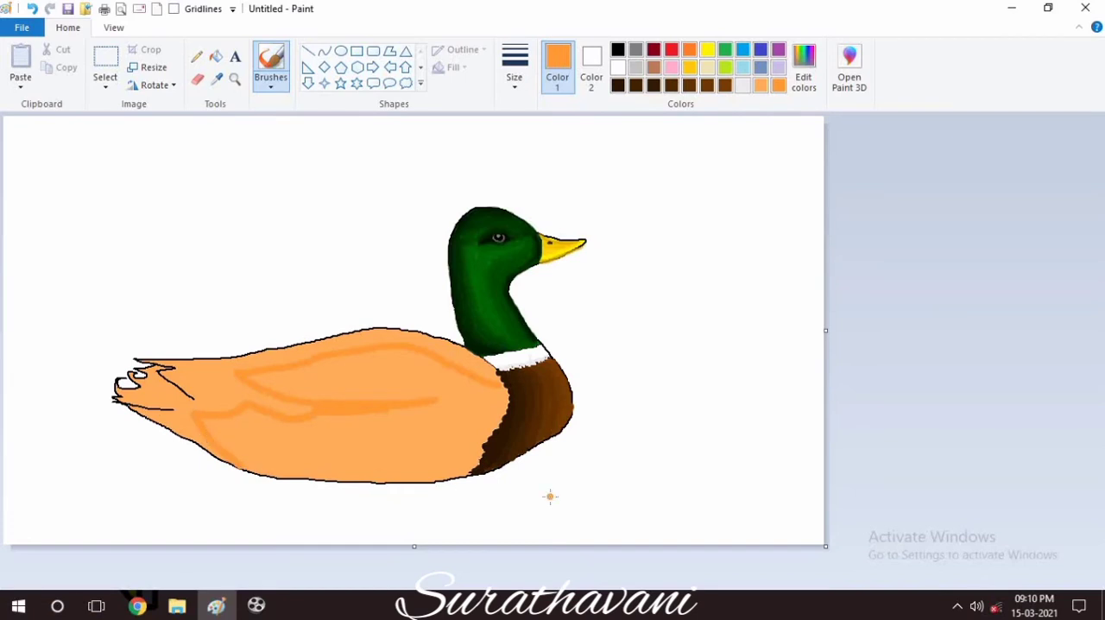
Extend the breast's back edge over the orange body with progressively lighter browns, from the shoulder down to the belly.
click(655, 89)
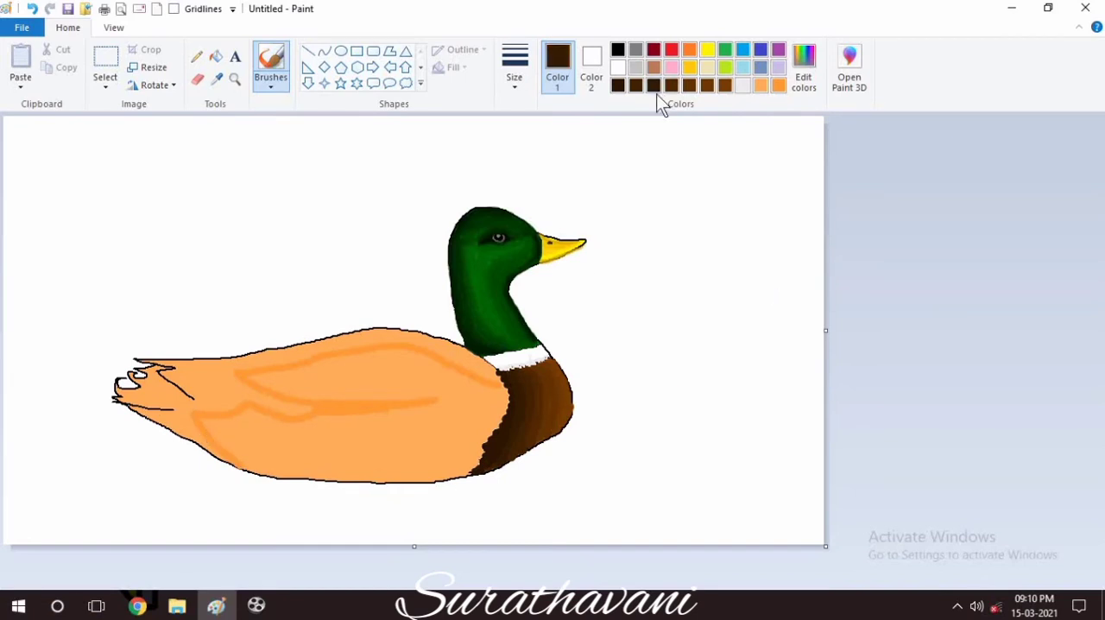
drag(503, 411, 469, 471)
click(672, 88)
click(703, 86)
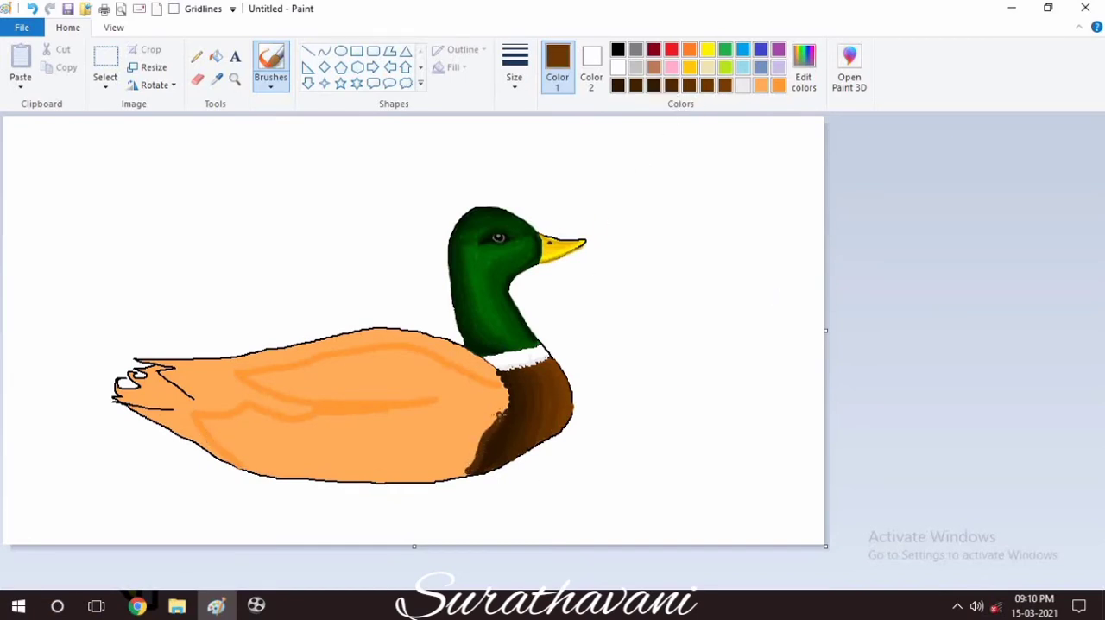
mouse_move(496, 415)
mouse_down()
mouse_move(463, 471)
mouse_move(504, 393)
mouse_up()
click(729, 90)
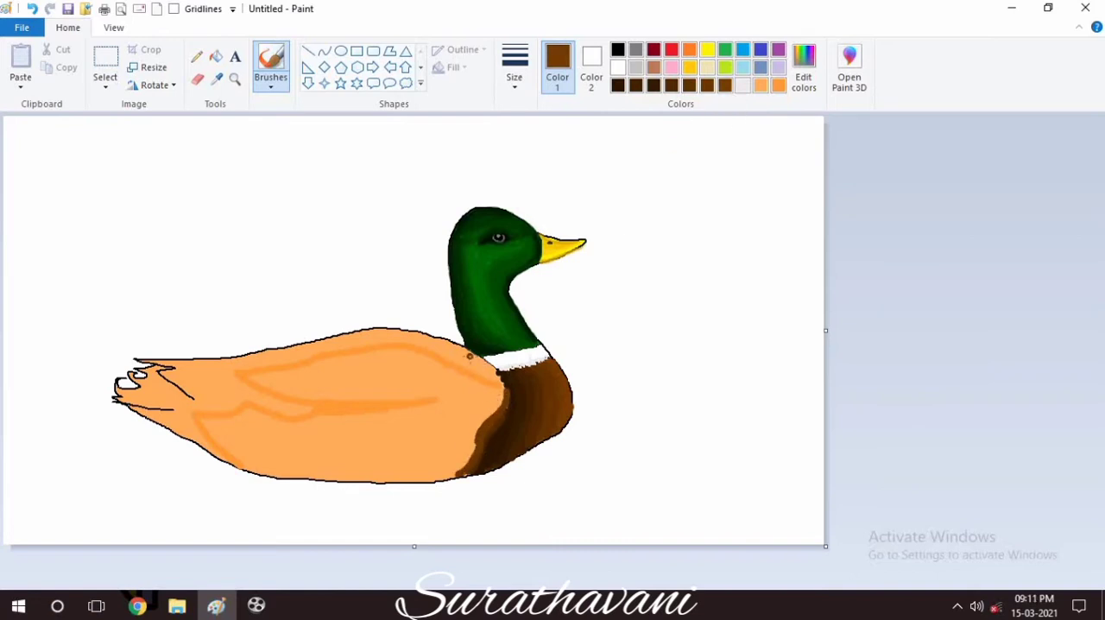
mouse_move(469, 356)
mouse_down()
mouse_move(501, 390)
mouse_move(453, 475)
mouse_up()
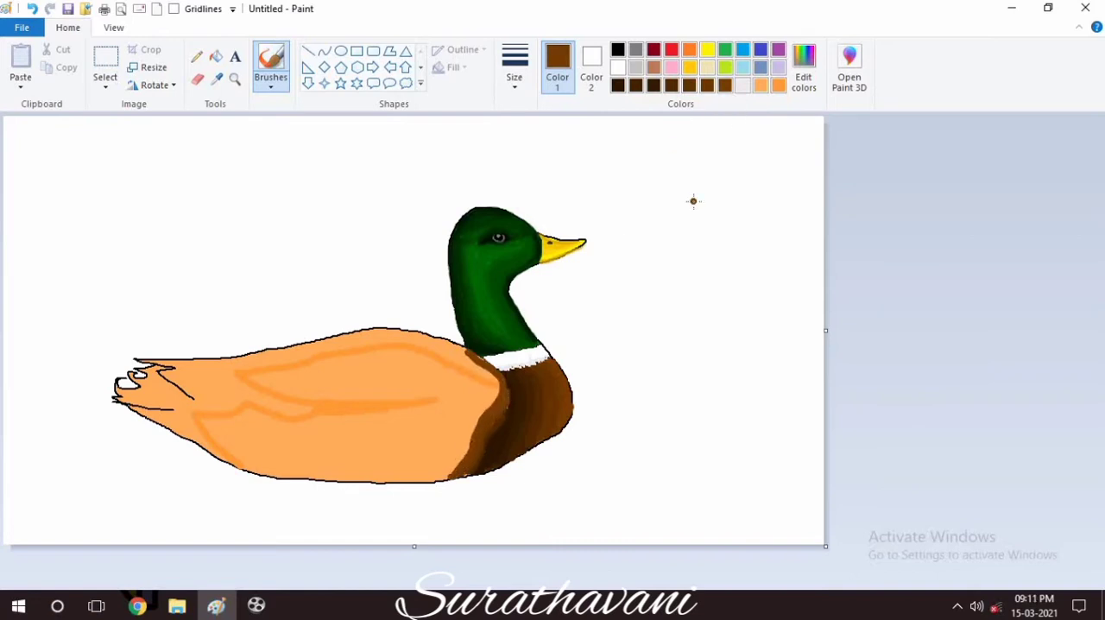
Mix a lighter brown and brush an outer band along the shoulder and breast edge.
click(804, 69)
click(387, 406)
mouse_move(473, 357)
mouse_down()
mouse_move(496, 393)
mouse_move(466, 456)
mouse_move(442, 477)
mouse_up()
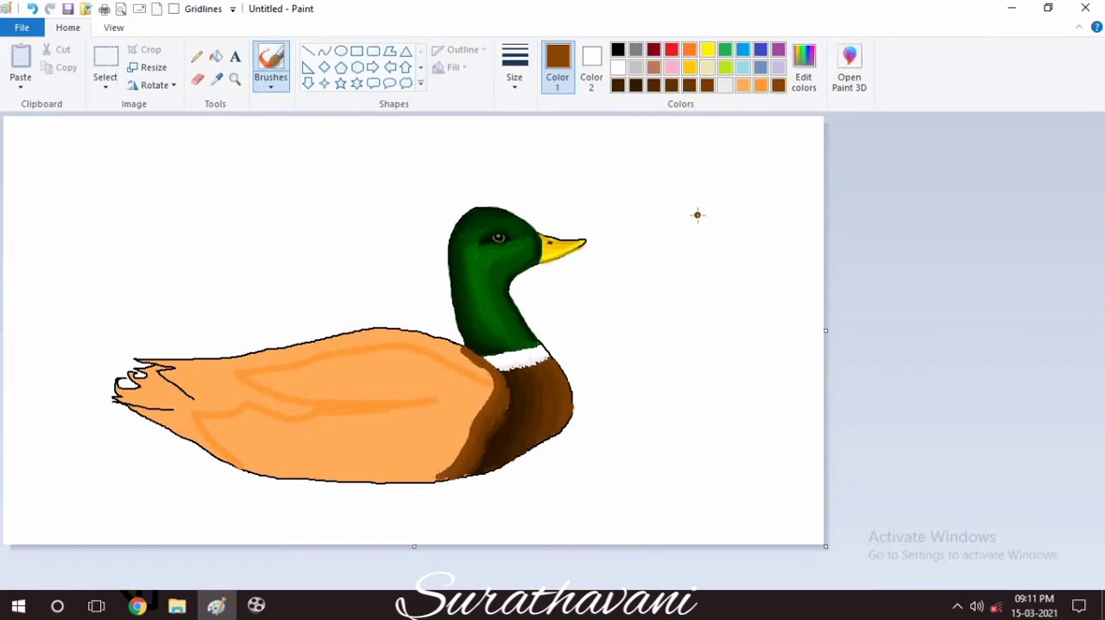
Adjust the brush size and trace the wing's upper edge in brown from the shoulder to the rump.
click(514, 69)
click(552, 121)
mouse_move(491, 383)
mouse_down()
mouse_move(416, 343)
mouse_move(240, 368)
mouse_up()
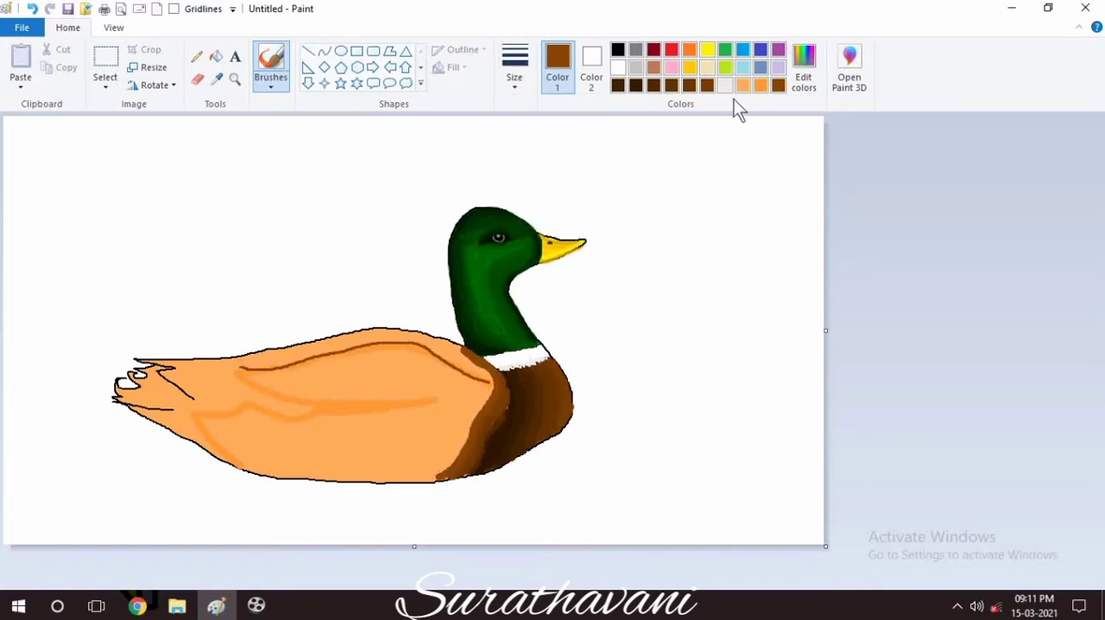
click(515, 69)
click(553, 147)
mouse_move(490, 381)
mouse_down()
mouse_move(396, 337)
mouse_move(230, 366)
mouse_up()
Shade the back between the wing's upper edge and the body outline with a dark brown.
click(652, 87)
mouse_move(473, 349)
mouse_down()
mouse_move(387, 329)
mouse_move(232, 361)
mouse_up()
mouse_move(470, 365)
mouse_down()
mouse_move(437, 342)
mouse_move(266, 355)
mouse_up()
mouse_move(403, 332)
mouse_down()
mouse_move(459, 345)
mouse_move(473, 367)
mouse_move(469, 357)
mouse_up()
Outline the wing's lower edge and the flank's rear edge with a thin brown brush, and erase the overshoot at the belly.
click(779, 86)
click(514, 67)
click(526, 173)
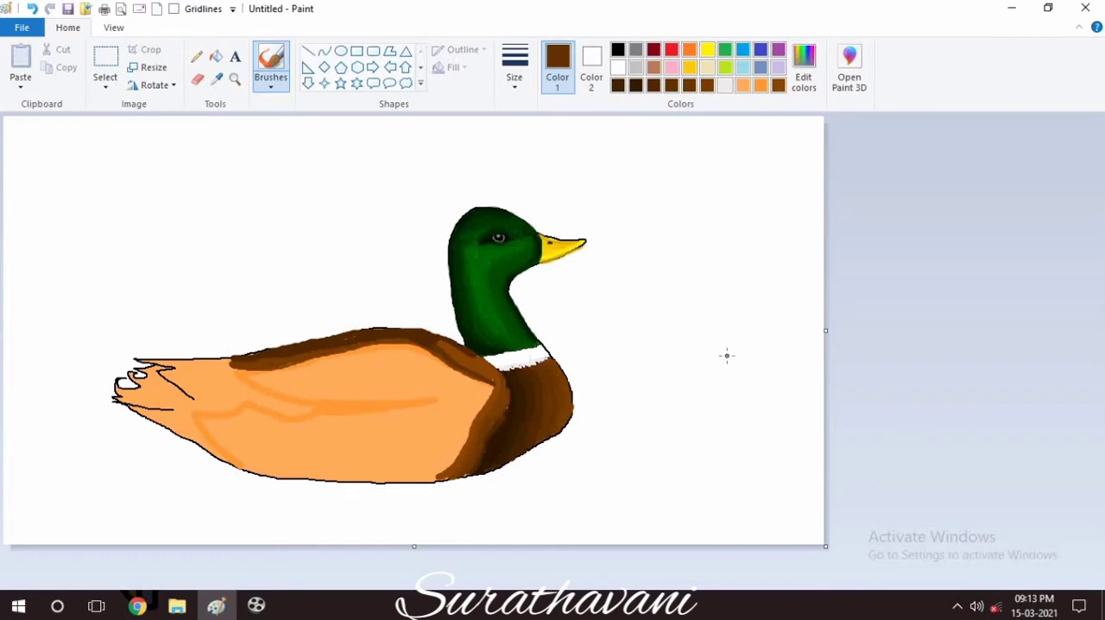
click(514, 67)
click(529, 150)
click(515, 68)
click(529, 176)
drag(386, 410, 262, 401)
drag(195, 412, 233, 470)
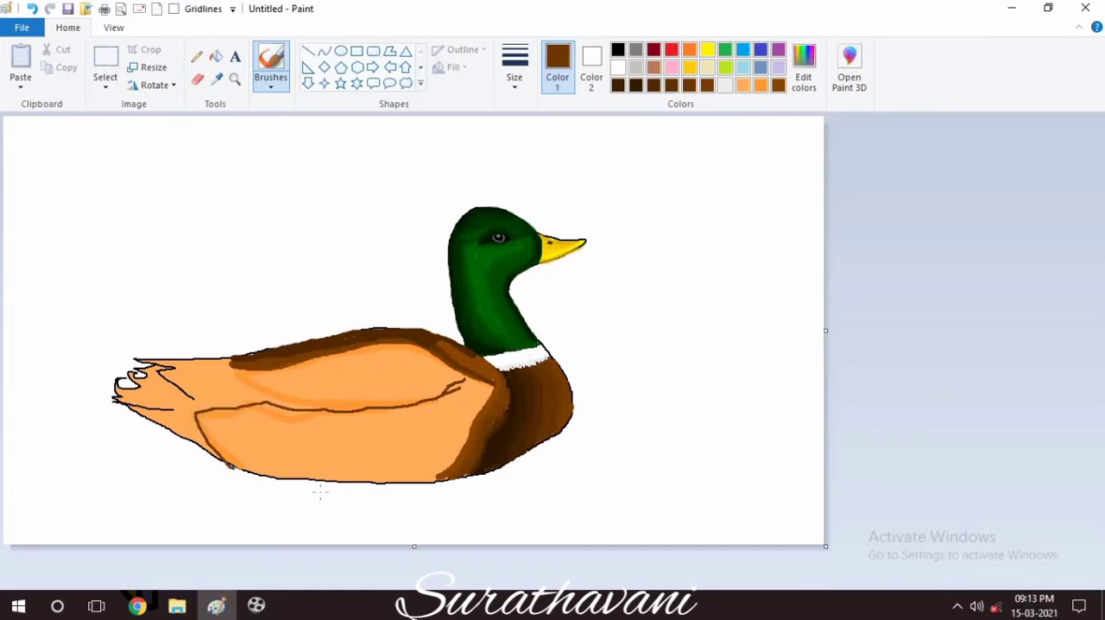
click(198, 78)
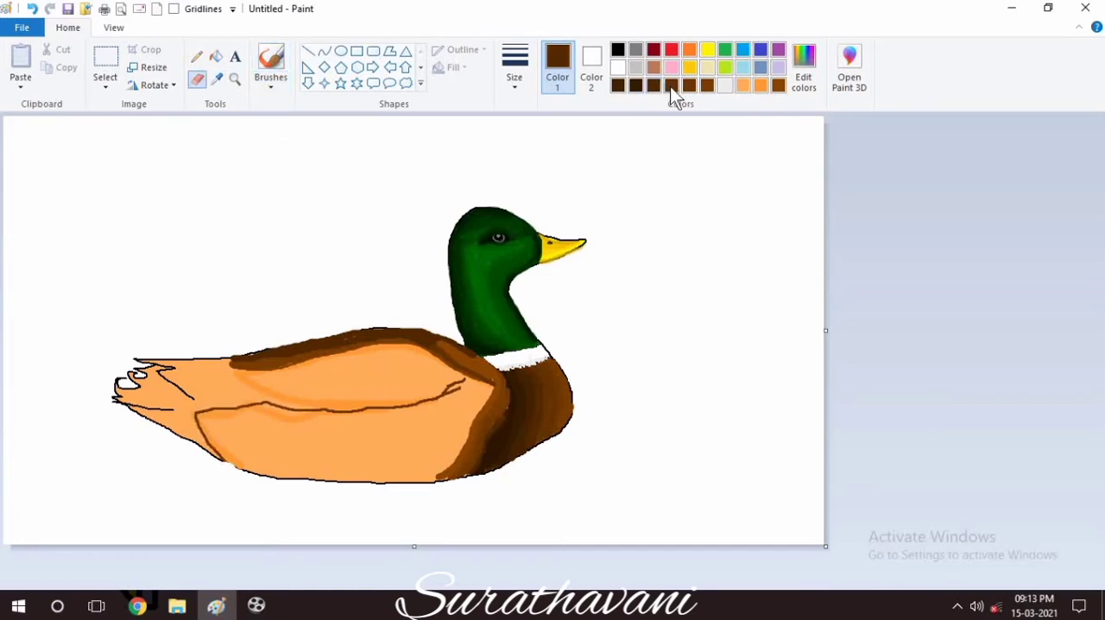
Thicken the wing's lower edge with a dark brown brush, and add a slightly lighter brown band along it.
click(271, 62)
click(515, 68)
click(512, 179)
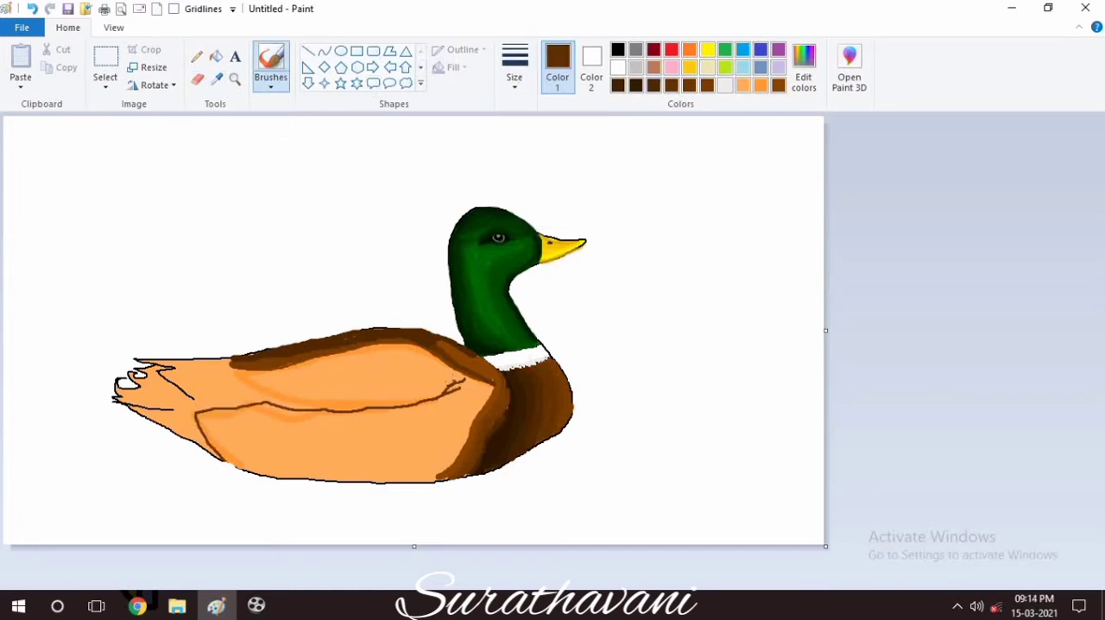
mouse_move(462, 382)
mouse_down()
mouse_move(385, 404)
mouse_move(230, 402)
mouse_up()
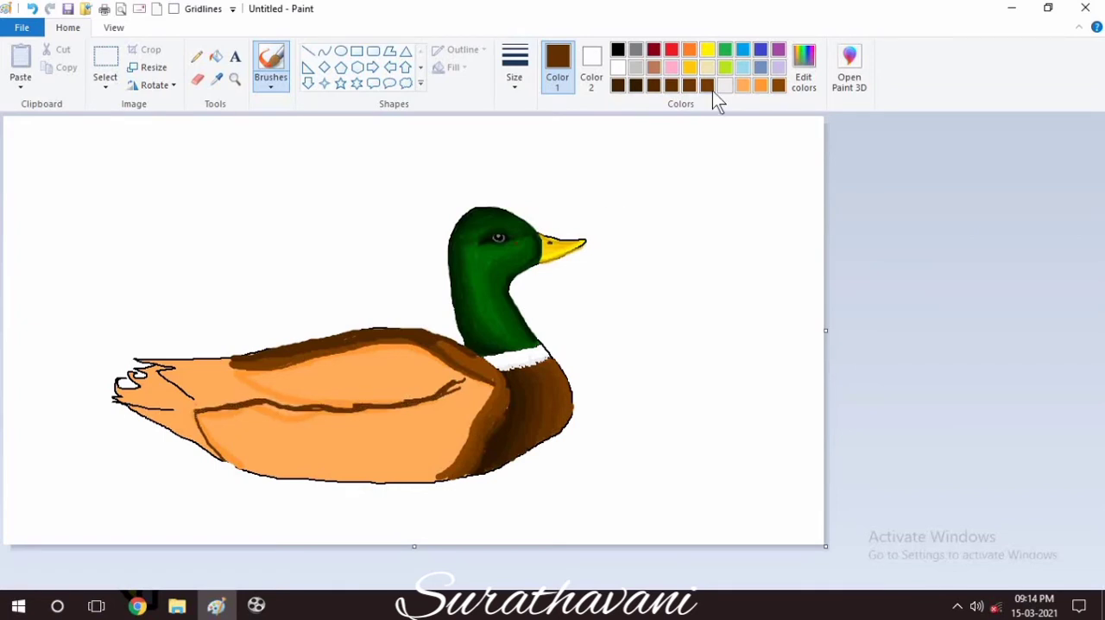
click(803, 73)
click(398, 410)
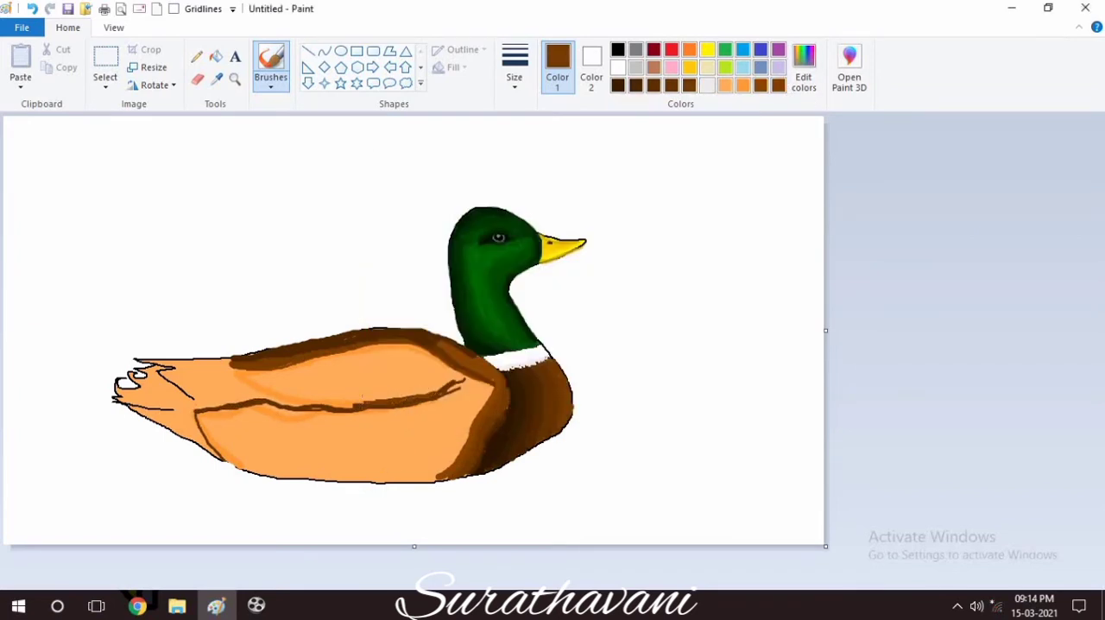
drag(363, 402, 304, 404)
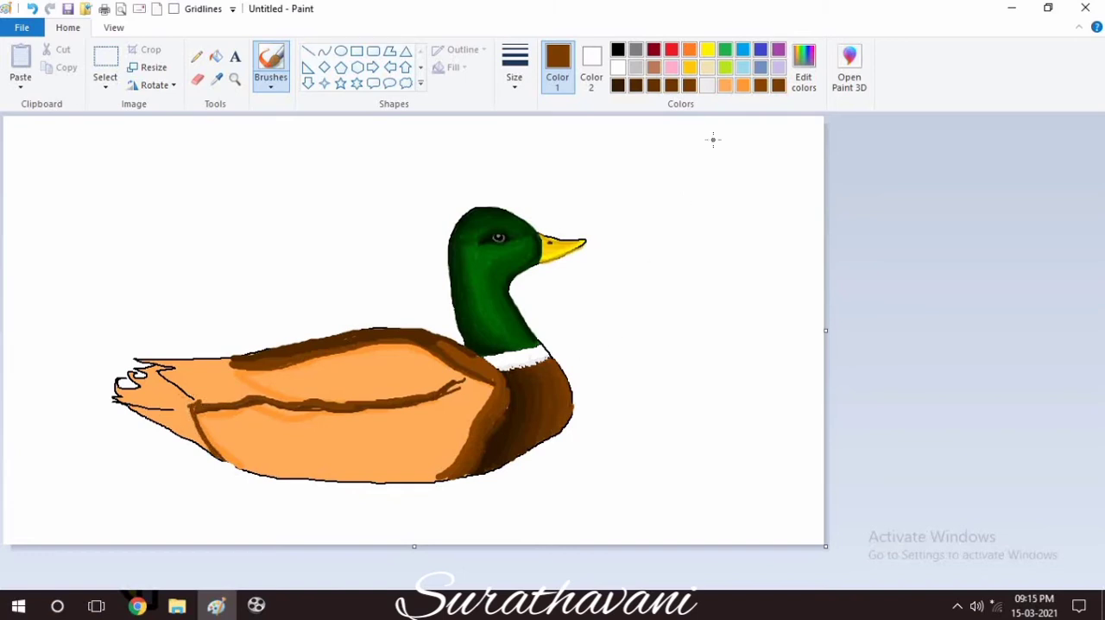
Mix a lighter brown and brush the rear part of the wing's lower edge and the wing's rear edge with a thicker brush.
click(803, 74)
click(398, 410)
mouse_move(344, 401)
mouse_down()
mouse_move(260, 392)
mouse_move(233, 363)
mouse_move(276, 397)
mouse_move(247, 388)
mouse_up()
click(518, 78)
click(550, 210)
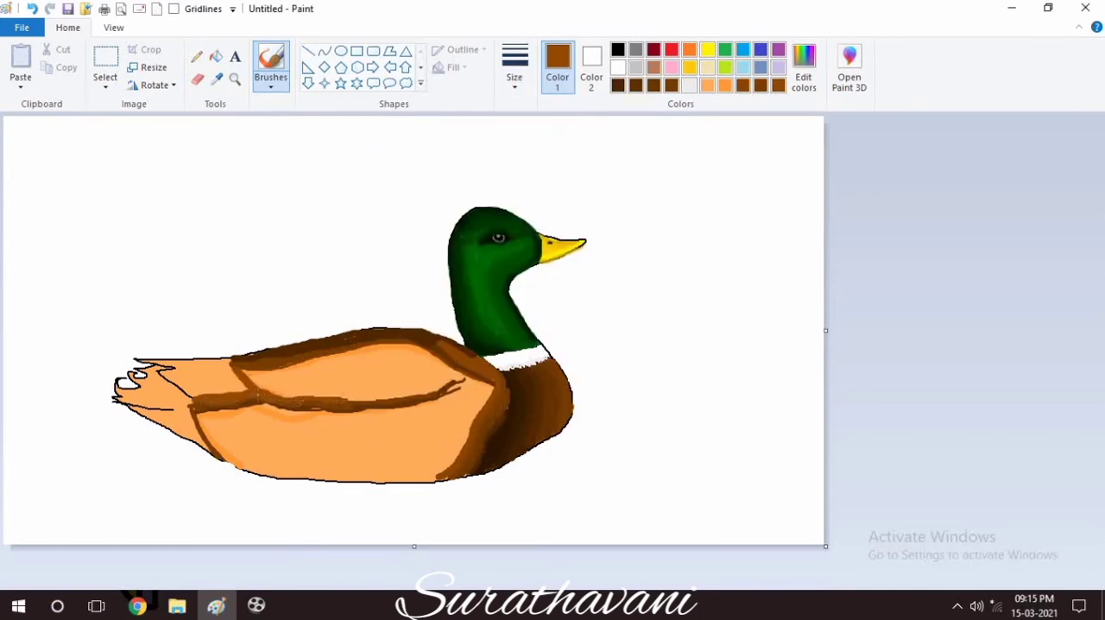
Shade the rump between the wing and the tail with progressively lighter browns, mixed up to RGB 215, 107, 0.
click(803, 74)
click(398, 410)
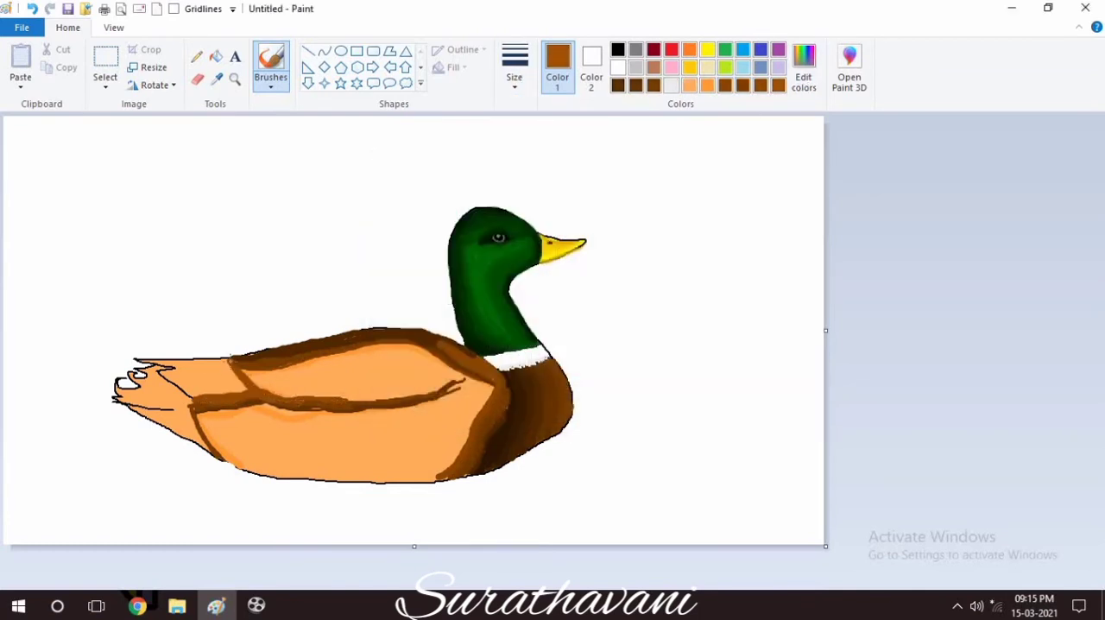
mouse_move(232, 359)
mouse_down()
mouse_move(133, 361)
mouse_move(229, 360)
mouse_move(245, 389)
mouse_move(194, 396)
mouse_move(232, 378)
mouse_move(176, 383)
mouse_up()
click(803, 73)
click(722, 285)
click(398, 410)
click(799, 90)
click(721, 282)
click(398, 410)
click(803, 73)
click(723, 281)
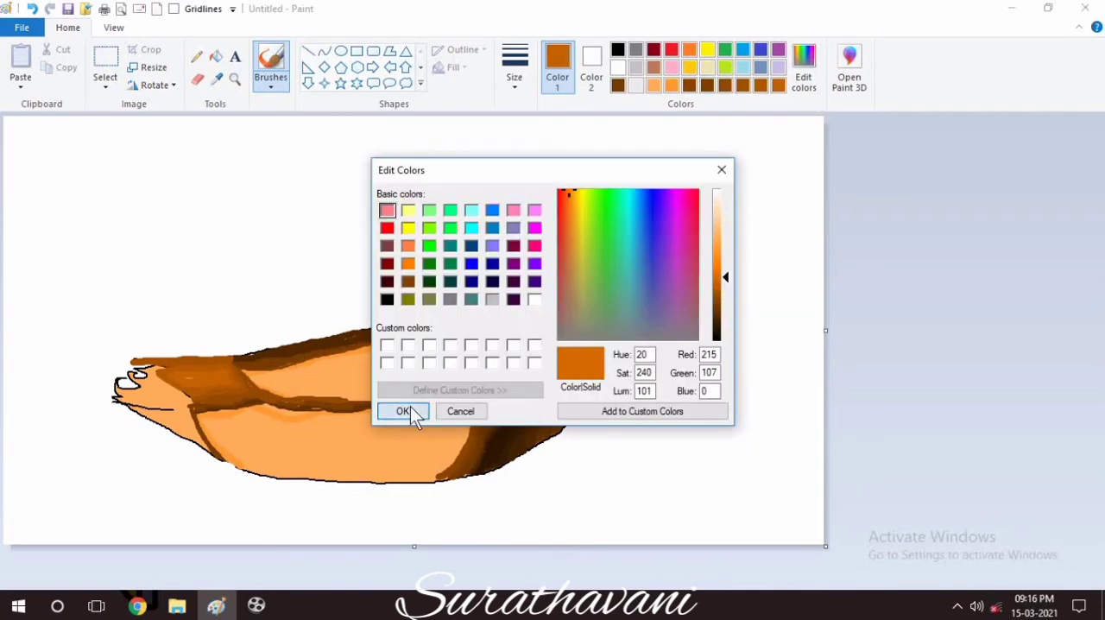
click(398, 410)
Mix a very dark brown and paint the tail feathers down to the rear end of the flank.
click(671, 85)
click(636, 85)
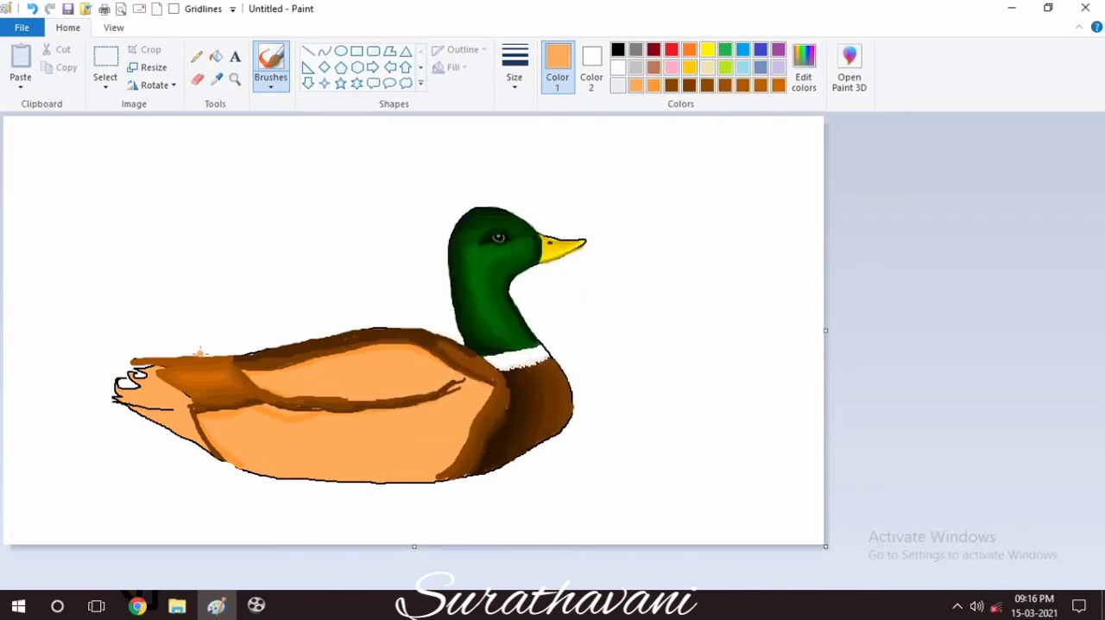
click(691, 87)
drag(193, 400, 144, 397)
click(803, 76)
drag(722, 304, 721, 325)
click(398, 410)
mouse_move(194, 400)
mouse_down()
mouse_move(118, 388)
mouse_move(119, 379)
mouse_move(158, 367)
mouse_move(204, 400)
mouse_move(152, 390)
mouse_move(190, 413)
mouse_up()
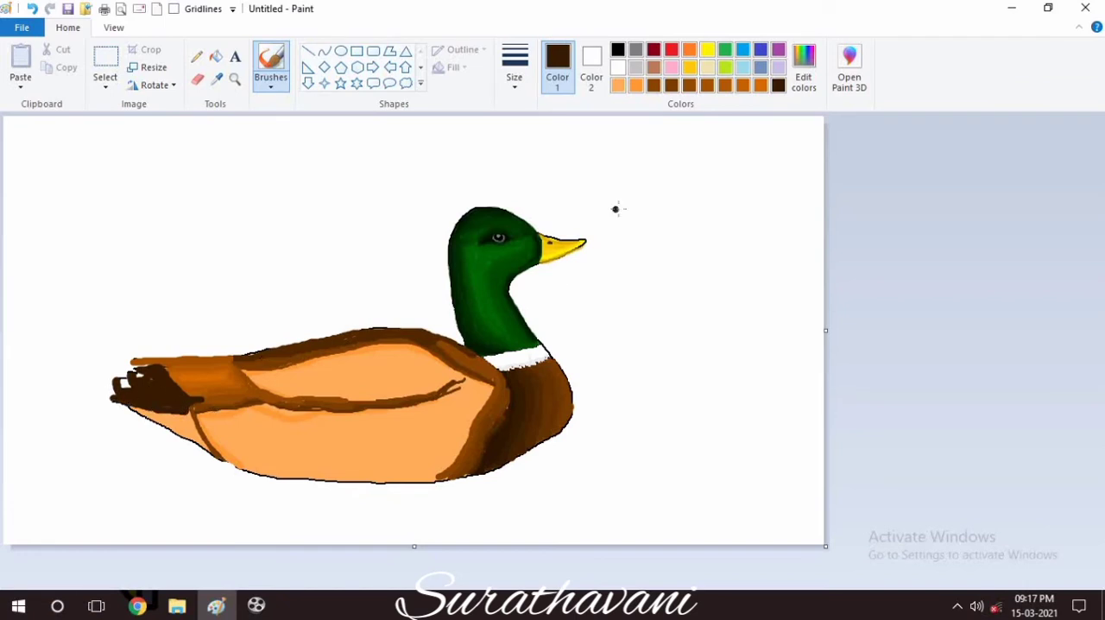
Shade the underside between the tail and the flank with graduated browns.
click(653, 85)
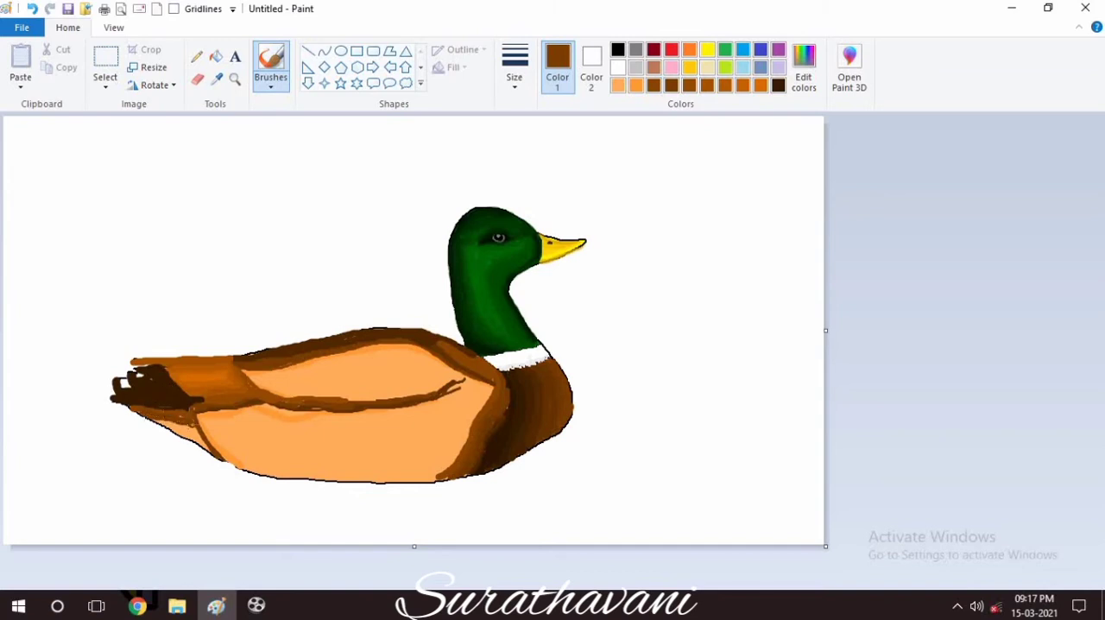
click(688, 87)
click(707, 88)
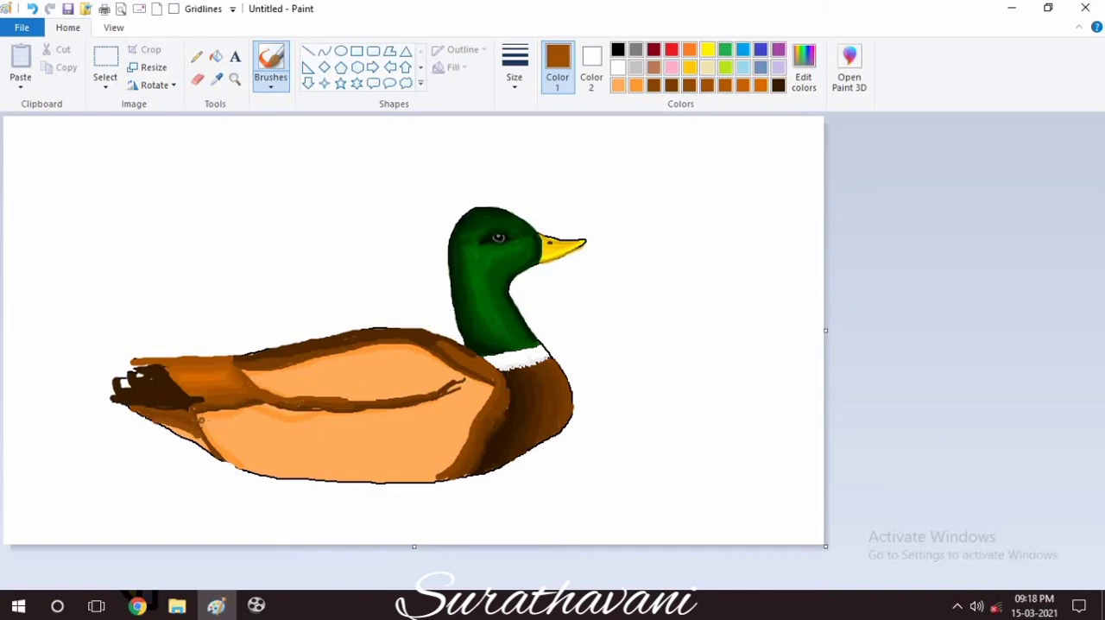
drag(162, 424, 212, 452)
Pick the orange from the belly and brush it along the inner edges of the flank and the wing.
click(217, 78)
click(243, 457)
mouse_move(252, 473)
mouse_down()
mouse_move(354, 484)
mouse_move(454, 457)
mouse_move(478, 423)
mouse_up()
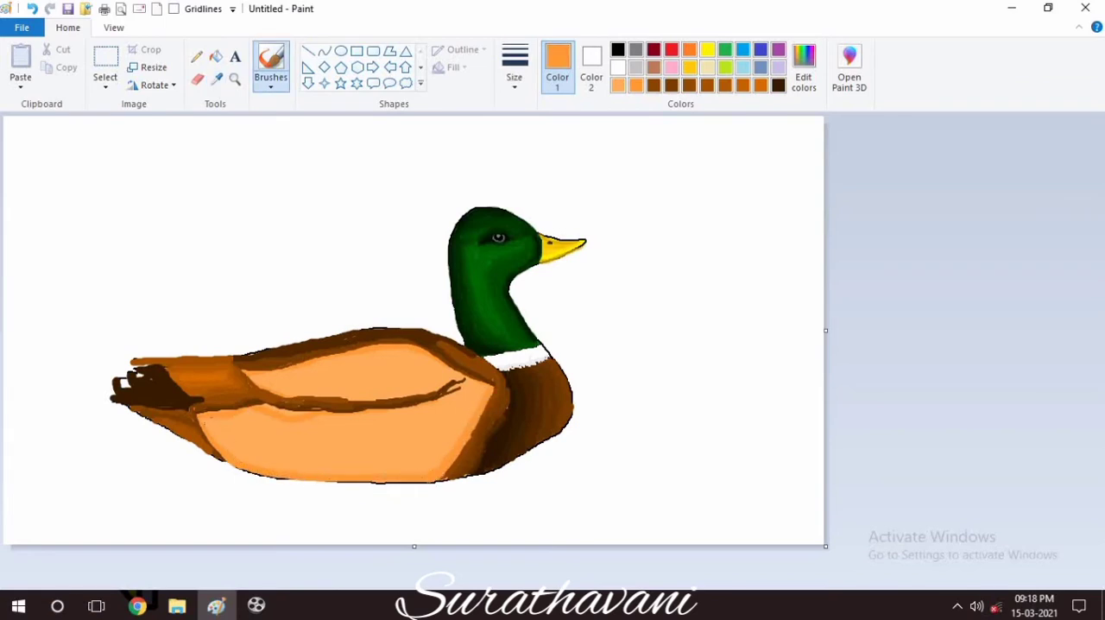
mouse_move(208, 424)
mouse_down()
mouse_move(227, 445)
mouse_move(302, 468)
mouse_move(373, 470)
mouse_move(438, 462)
mouse_up()
mouse_move(253, 378)
mouse_down()
mouse_move(329, 394)
mouse_move(458, 375)
mouse_up()
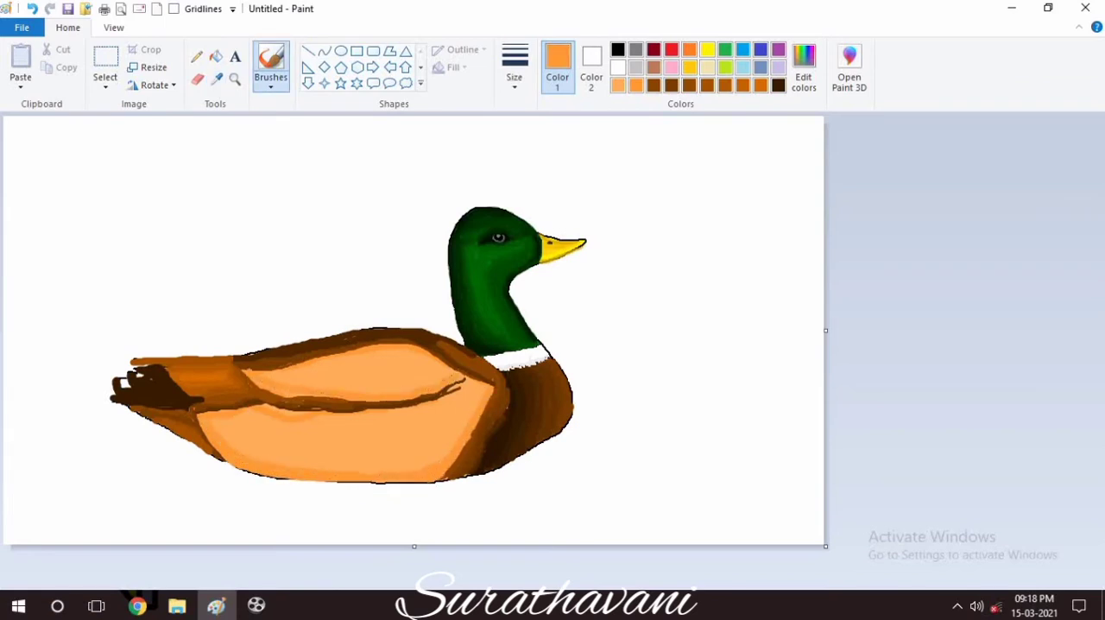
Mix an orange of RGB 255, 158, 62 and brush an inner band across the flank and the wing.
click(803, 69)
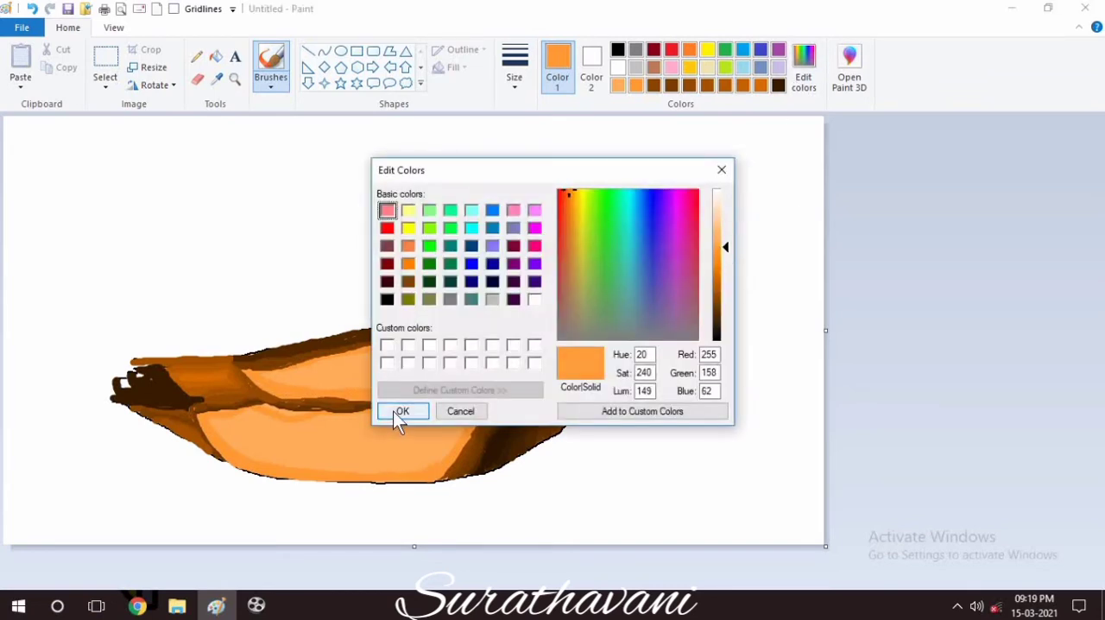
click(400, 412)
mouse_move(231, 444)
mouse_down()
mouse_move(289, 462)
mouse_move(448, 447)
mouse_up()
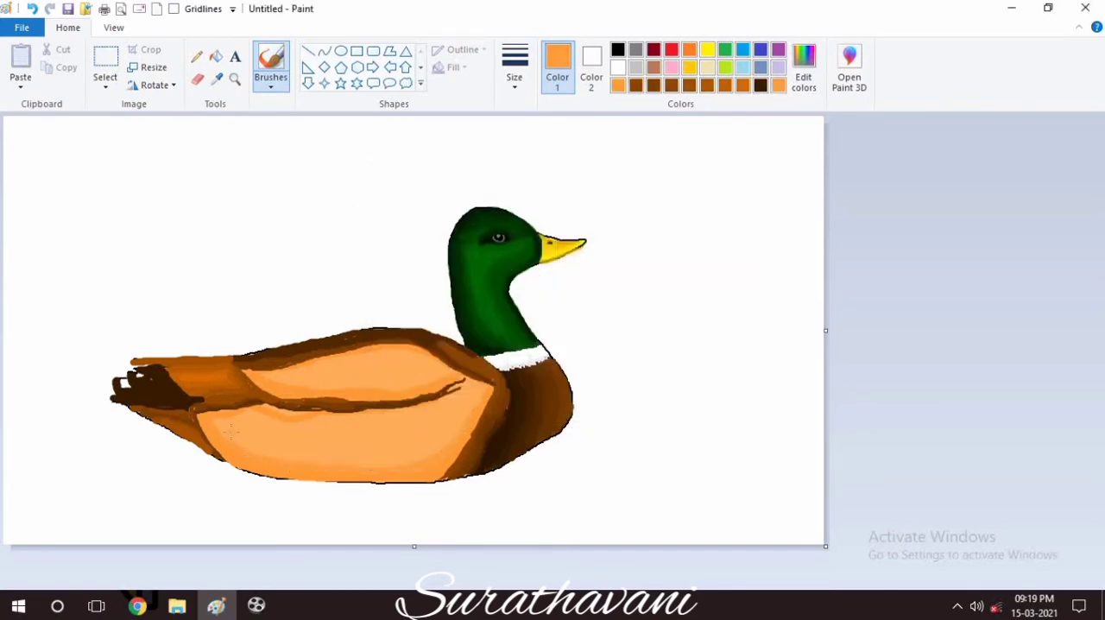
drag(230, 430, 299, 456)
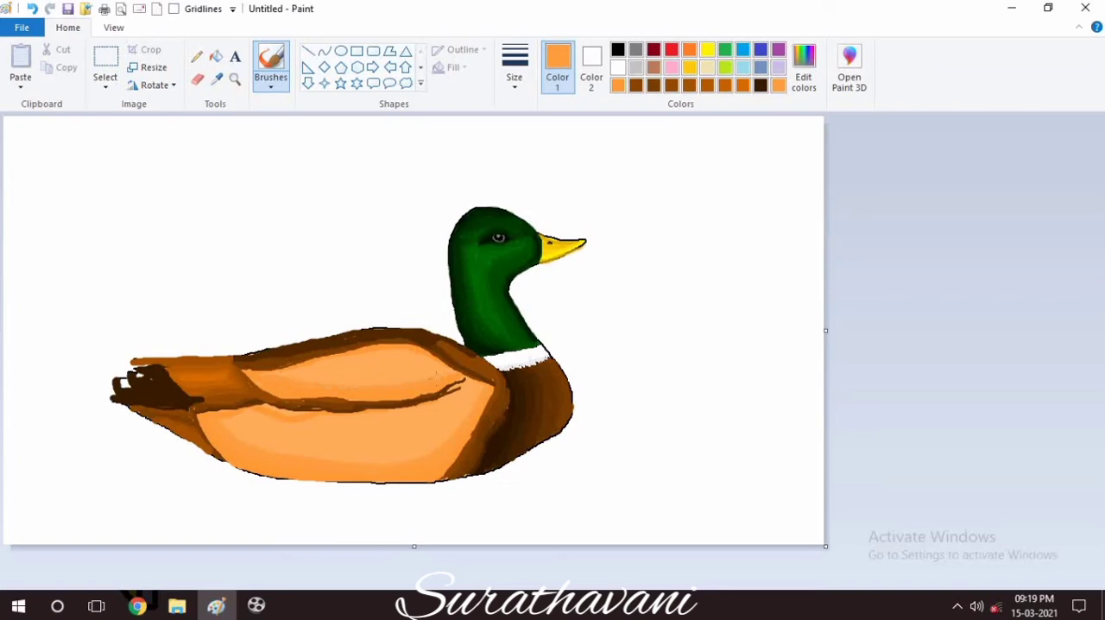
Mix successively lighter oranges and blend them inward over the flank and the wing.
click(803, 69)
click(412, 411)
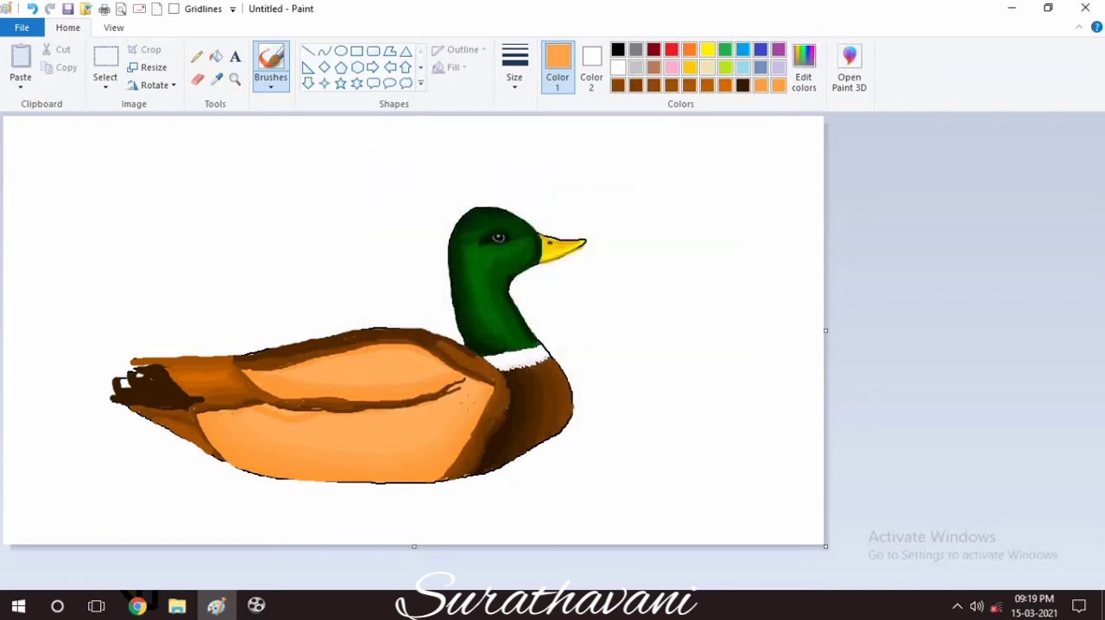
click(804, 84)
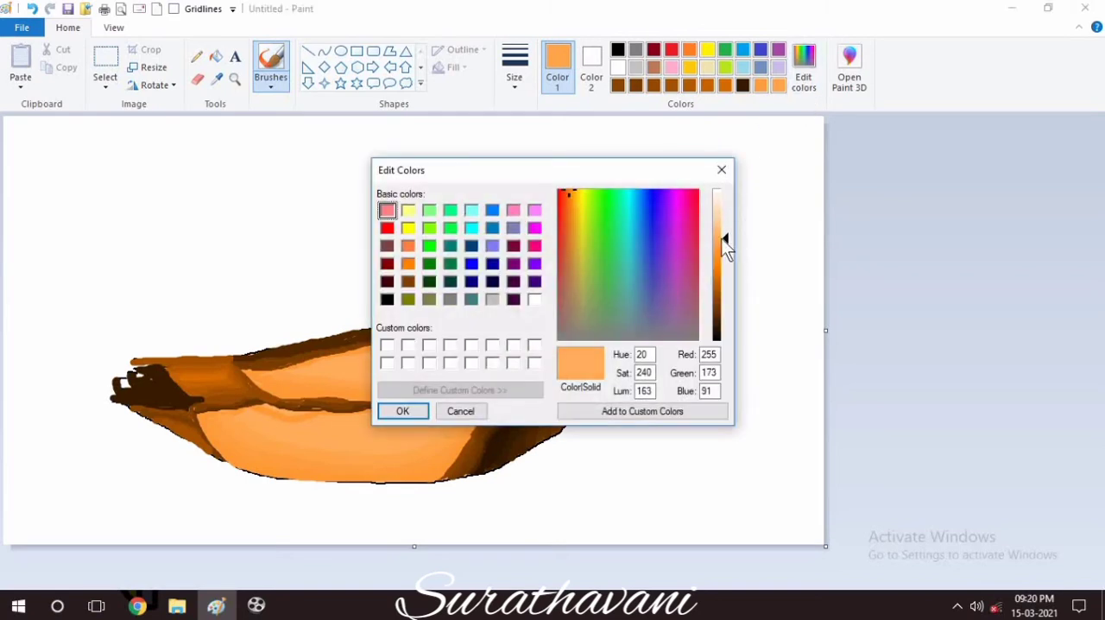
click(399, 410)
click(804, 69)
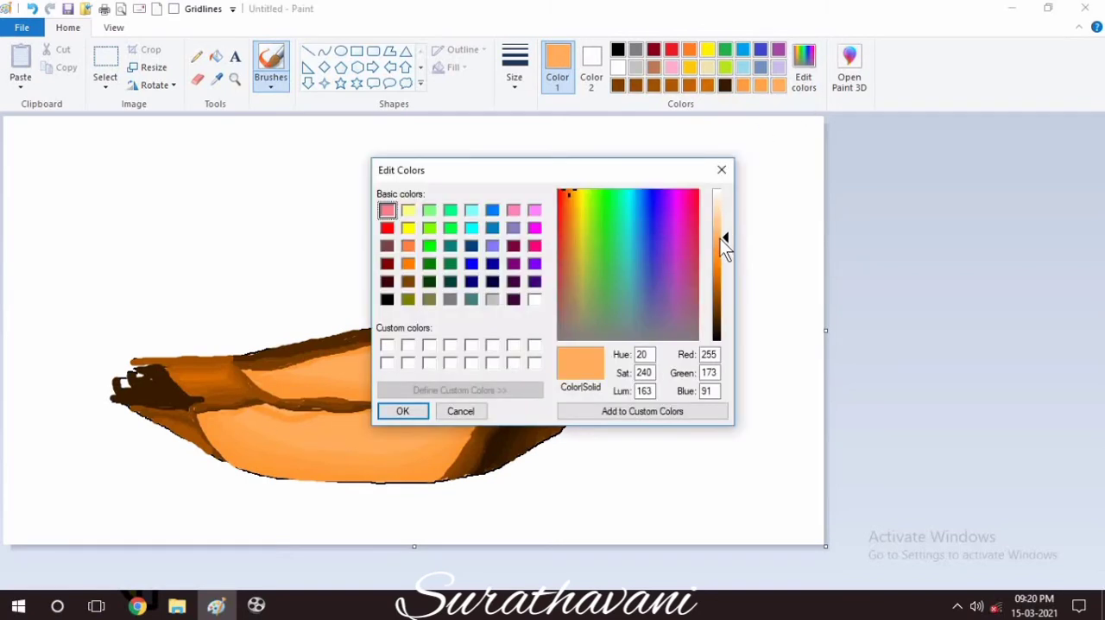
click(405, 411)
Mix paler oranges and highlight the upper flank and the upper wing with them, dismissing the low-battery notice.
click(807, 85)
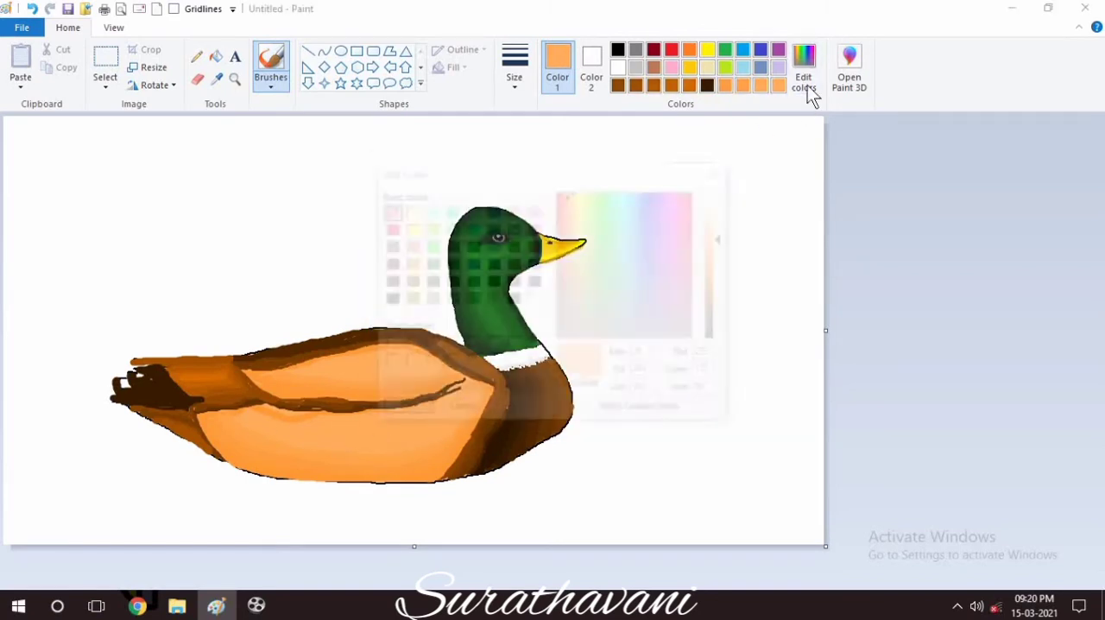
drag(724, 239, 723, 227)
click(422, 413)
drag(260, 411, 321, 433)
click(803, 79)
click(722, 231)
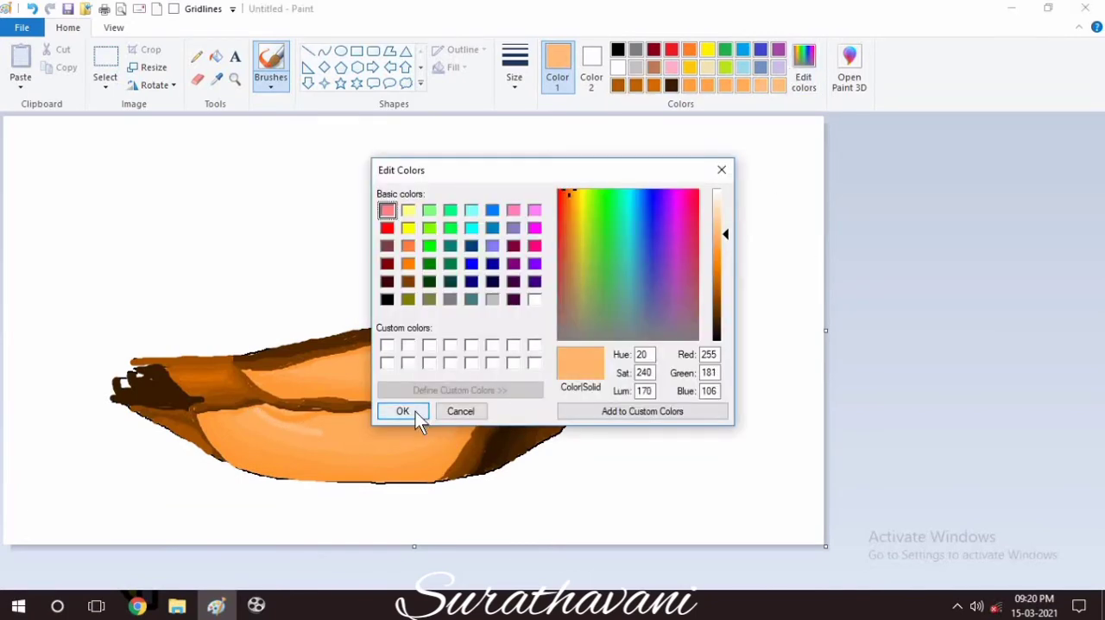
click(402, 411)
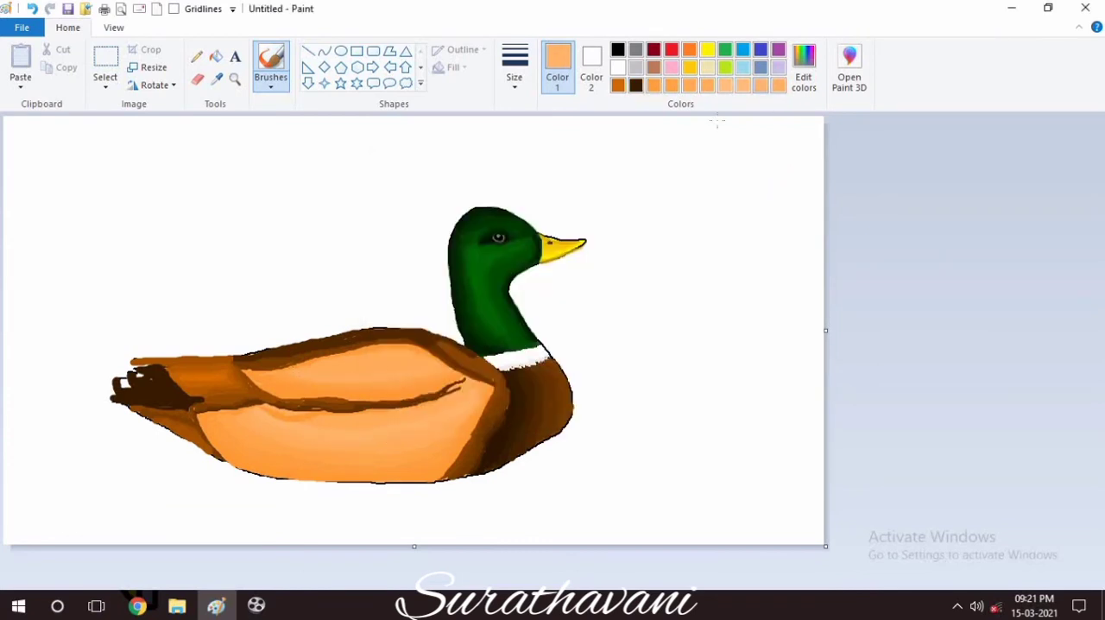
click(733, 85)
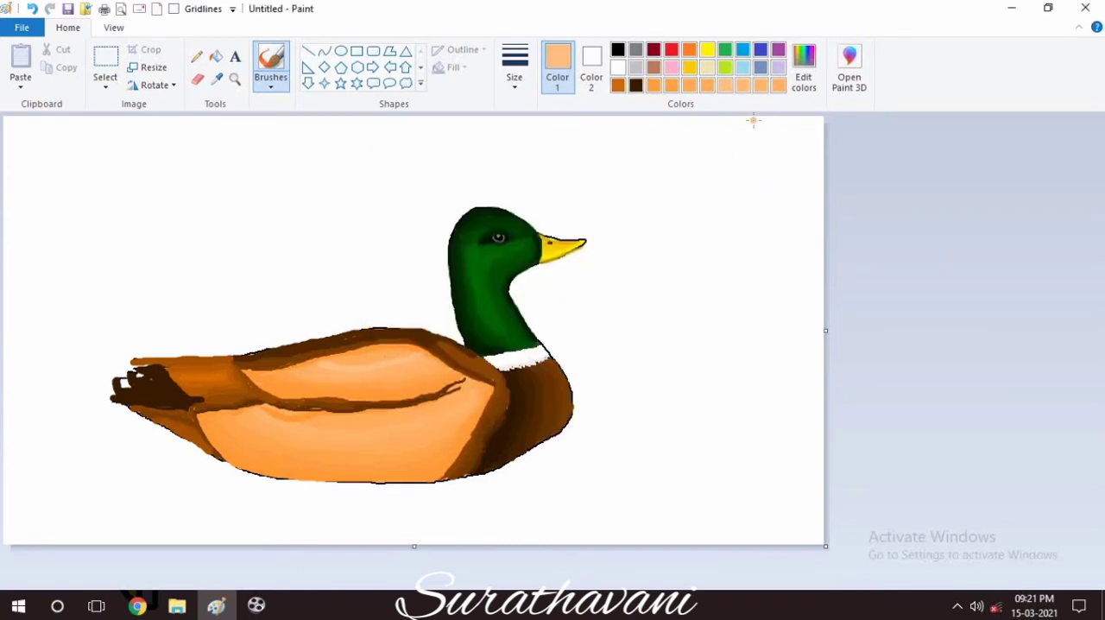
mouse_move(268, 421)
mouse_down()
mouse_move(352, 418)
mouse_move(335, 428)
mouse_move(462, 390)
mouse_up()
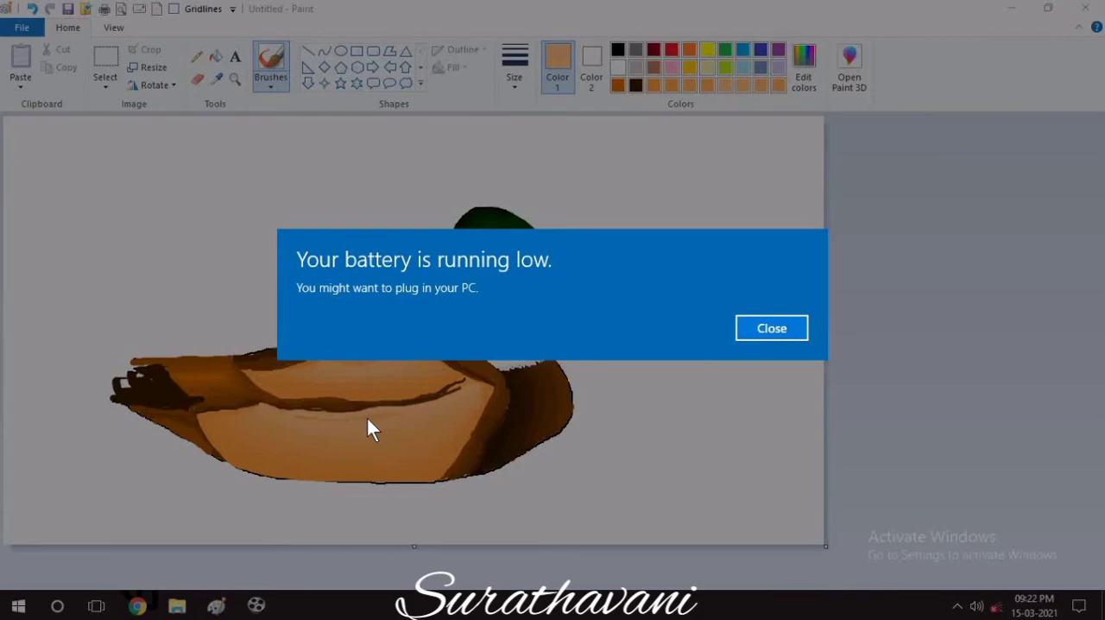
key(Return)
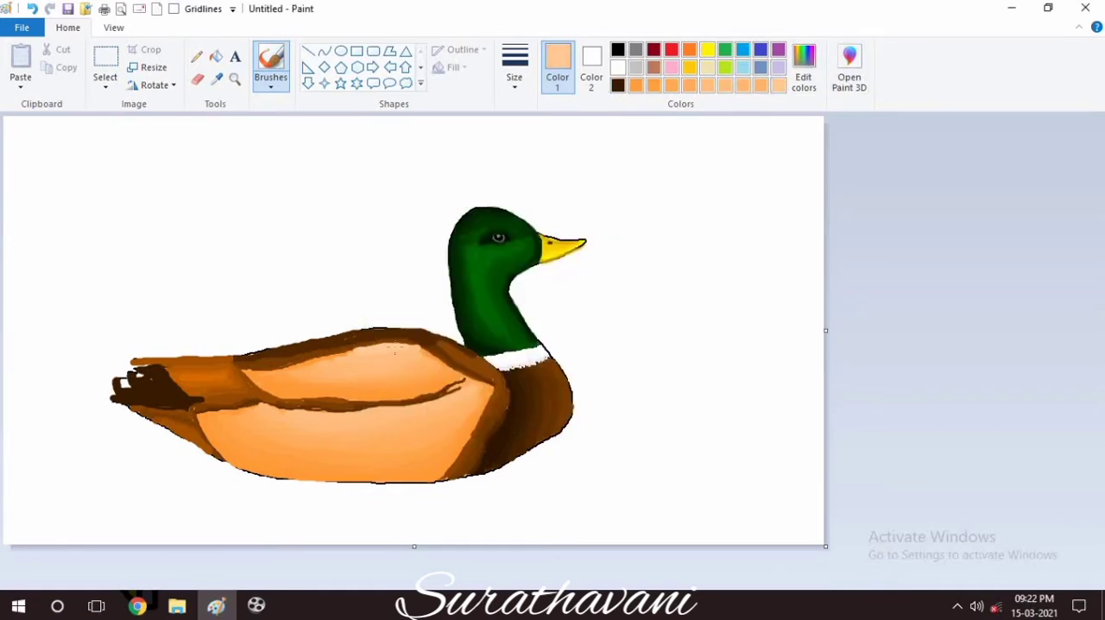
Outline the wing in dark brown with a thin brush, and draw a jagged feather edge between the flank and the breast.
click(618, 85)
click(514, 67)
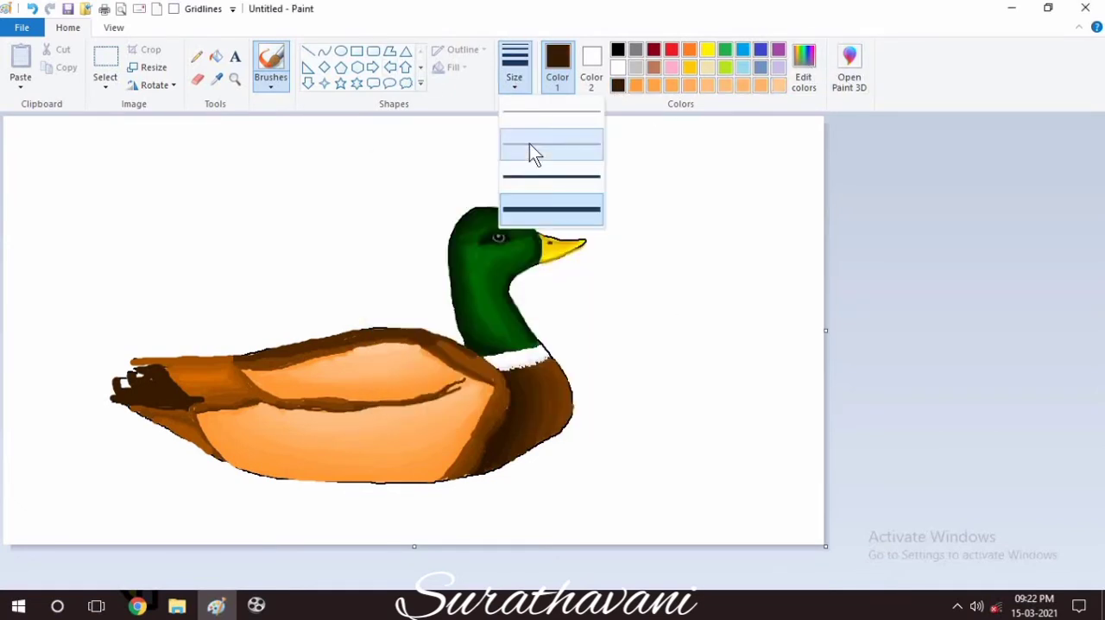
click(530, 153)
mouse_move(240, 366)
mouse_down()
mouse_move(410, 345)
mouse_move(484, 383)
mouse_up()
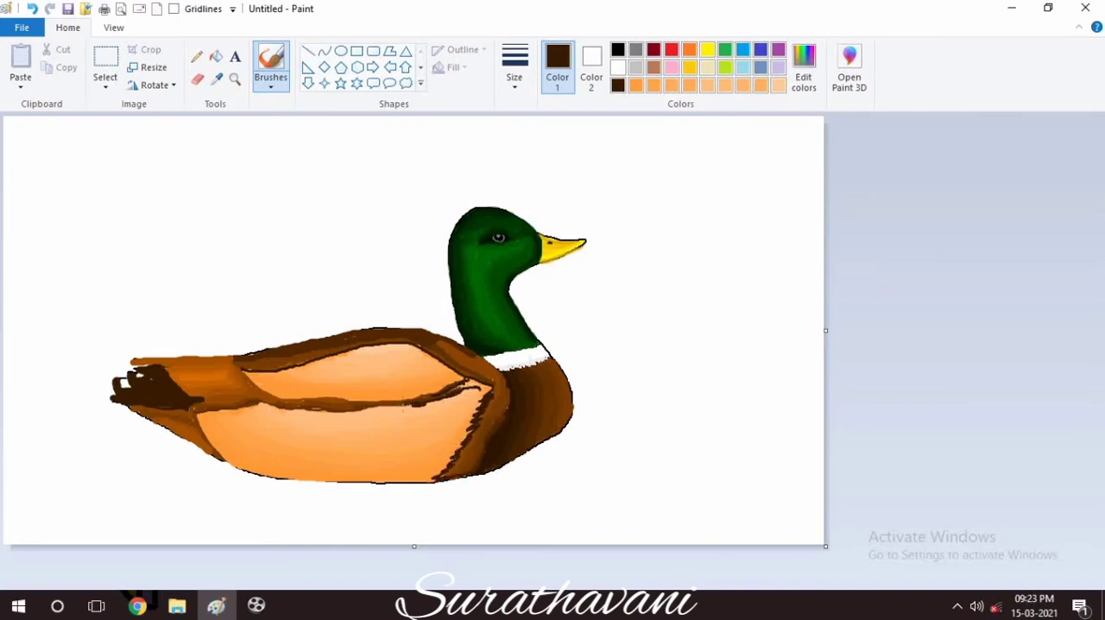
Add thin dark brown lines on the rump and outline the tail, back, belly and breast.
mouse_move(347, 411)
mouse_down()
mouse_move(256, 399)
mouse_move(188, 371)
mouse_up()
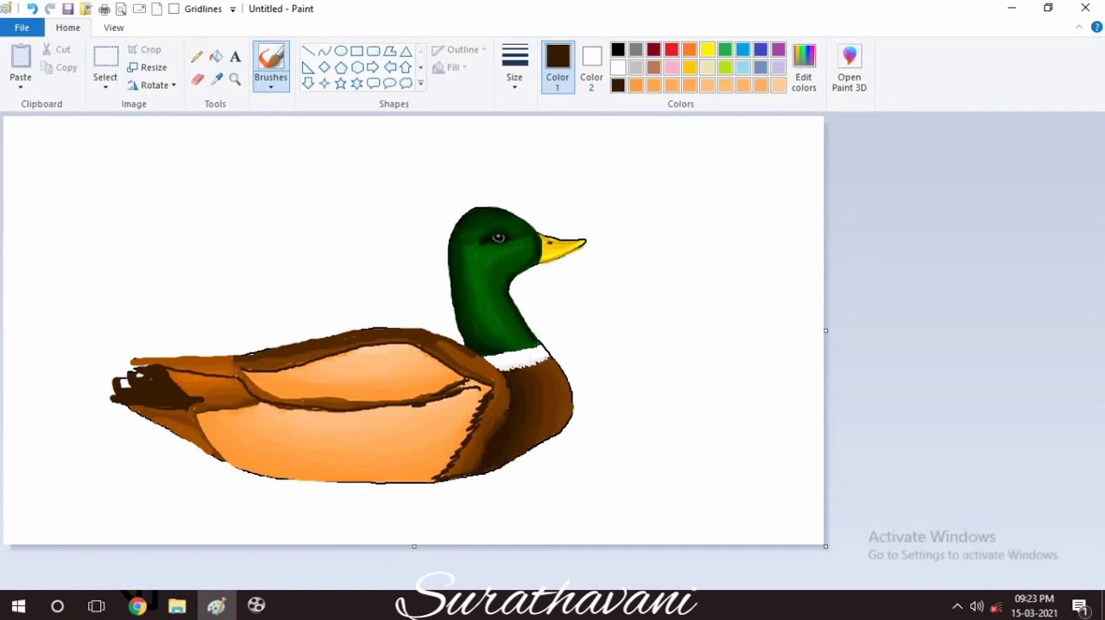
mouse_move(123, 360)
mouse_down()
mouse_move(382, 325)
mouse_move(438, 327)
mouse_move(466, 349)
mouse_up()
mouse_move(252, 403)
mouse_down()
mouse_move(187, 404)
mouse_move(202, 449)
mouse_move(291, 480)
mouse_move(389, 486)
mouse_up()
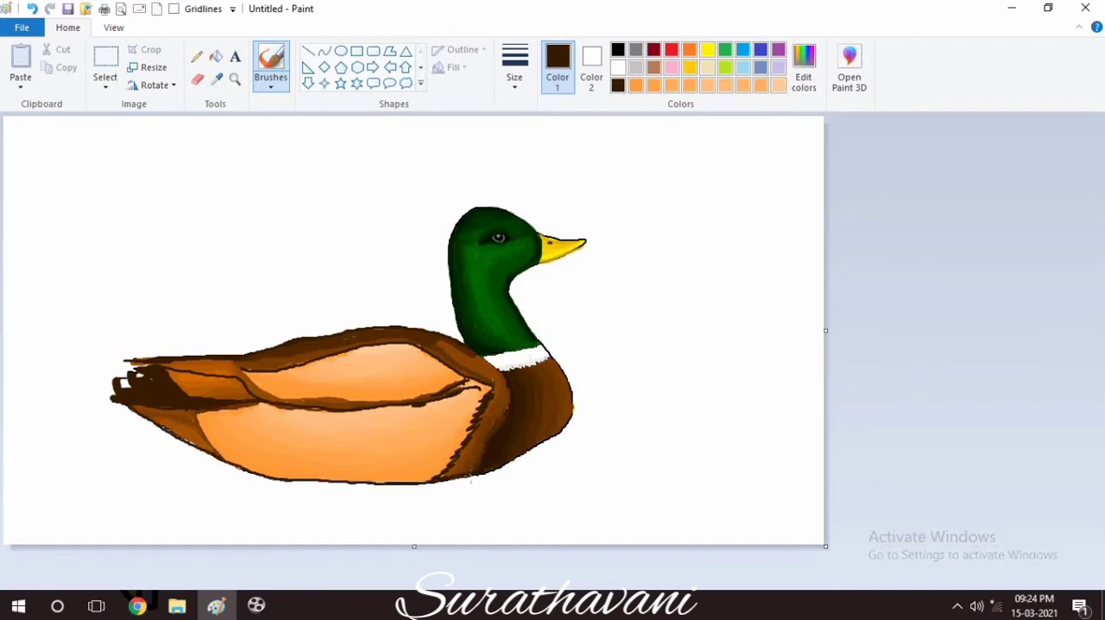
drag(470, 480, 569, 428)
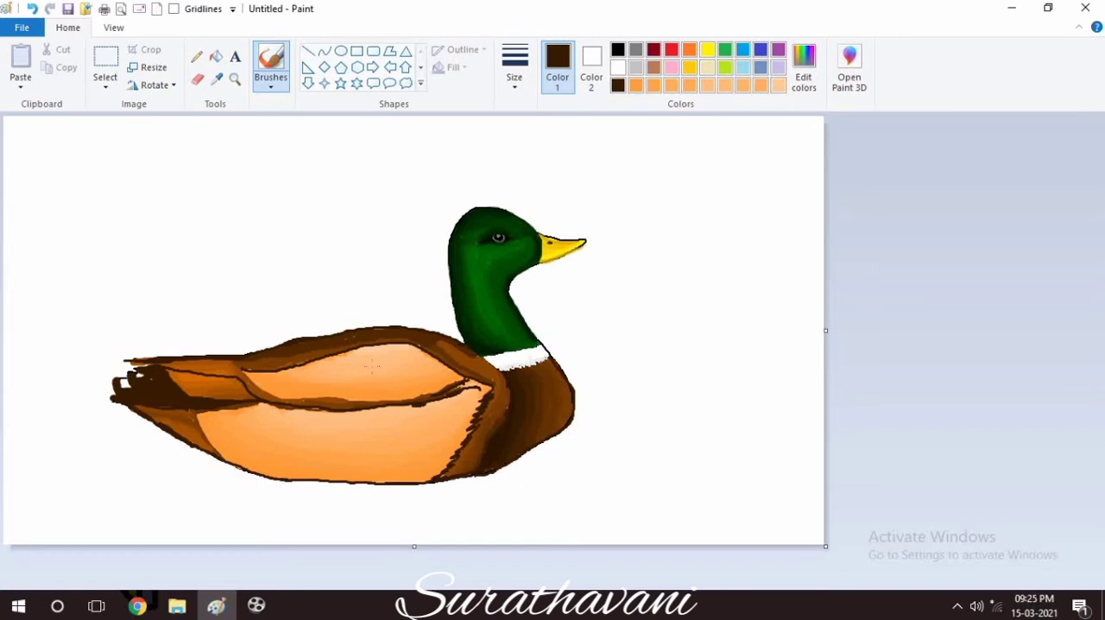
Mix a darker orange and hatch fine feather lines on the front lower part of the wing with the pencil at its thinnest width.
click(235, 80)
click(368, 332)
click(561, 382)
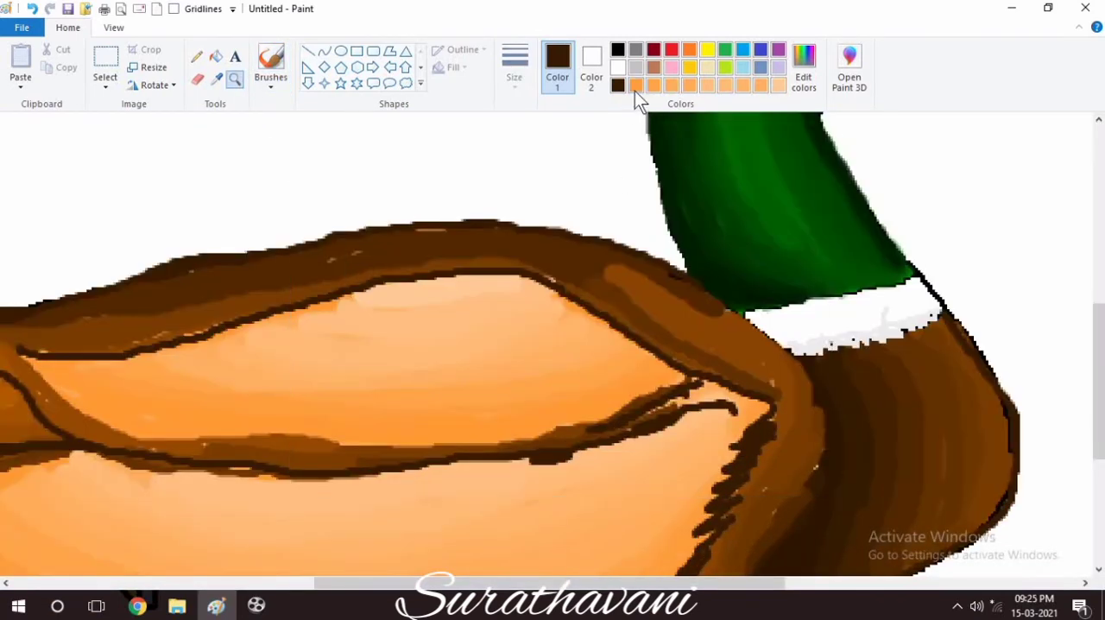
click(635, 85)
click(197, 57)
click(506, 83)
click(551, 209)
click(515, 69)
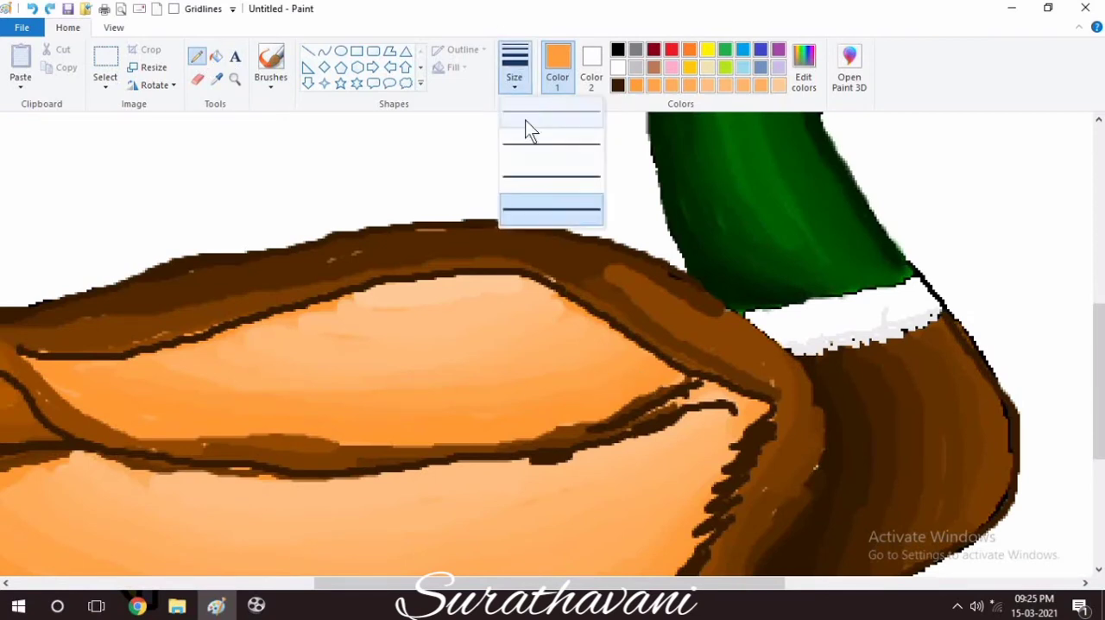
click(525, 121)
click(802, 65)
drag(721, 259, 723, 281)
click(402, 411)
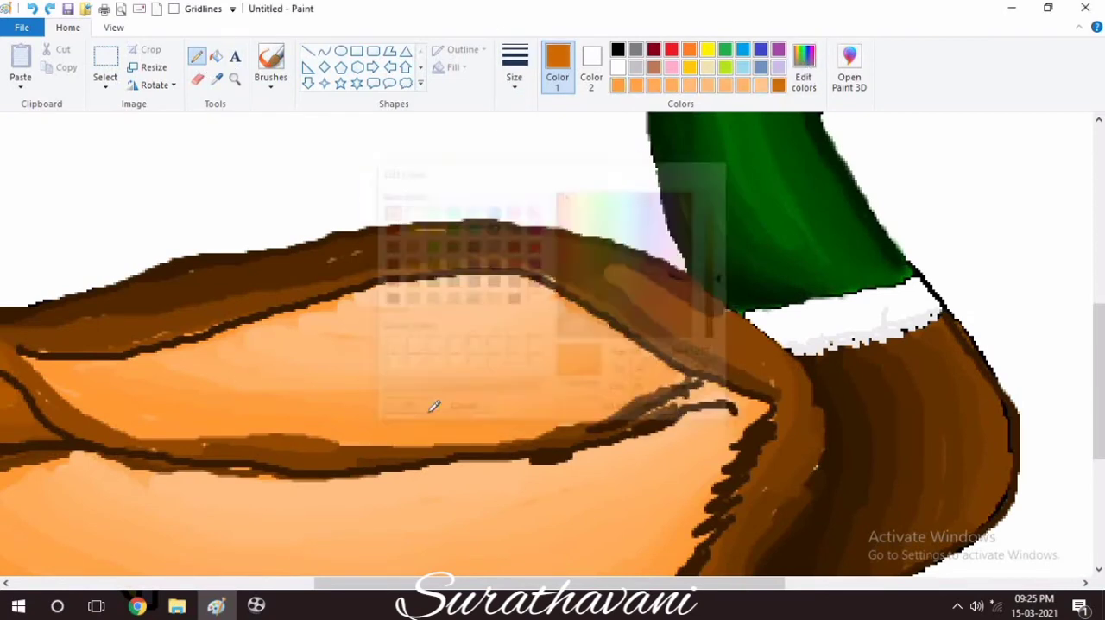
mouse_move(570, 398)
mouse_down()
mouse_move(528, 416)
mouse_move(470, 420)
mouse_move(512, 403)
mouse_move(581, 400)
mouse_move(549, 423)
mouse_up()
drag(563, 416, 518, 435)
drag(630, 391, 603, 411)
Continue the fine dark orange feather hatching along the whole lower part of the wing, from its front back to the rear tip.
click(114, 28)
click(56, 60)
click(56, 61)
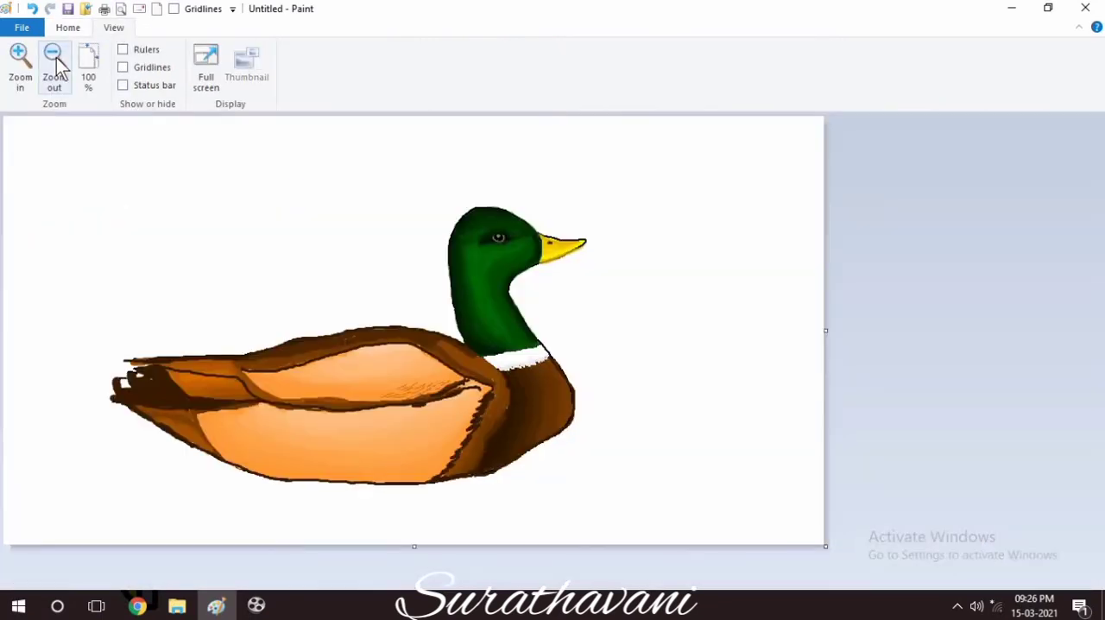
click(31, 63)
click(31, 63)
drag(1099, 191, 1099, 384)
drag(465, 583, 737, 613)
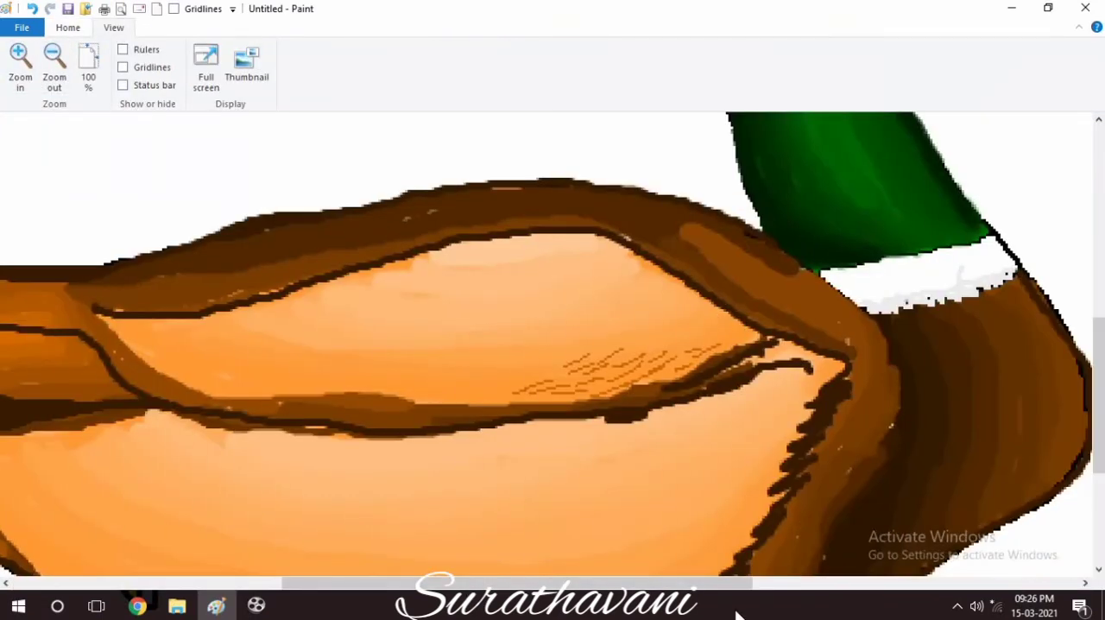
click(67, 28)
mouse_move(480, 388)
mouse_down()
mouse_move(547, 373)
mouse_move(473, 397)
mouse_move(412, 390)
mouse_move(424, 375)
mouse_move(486, 362)
mouse_move(480, 379)
mouse_move(559, 360)
mouse_move(598, 385)
mouse_move(599, 370)
mouse_move(678, 325)
mouse_move(710, 329)
mouse_move(676, 347)
mouse_move(344, 377)
mouse_move(398, 373)
mouse_move(391, 380)
mouse_move(420, 374)
mouse_move(253, 375)
mouse_move(263, 385)
mouse_move(339, 374)
mouse_move(337, 360)
mouse_move(206, 373)
mouse_move(301, 383)
mouse_move(192, 326)
mouse_move(140, 329)
mouse_move(112, 313)
mouse_move(206, 367)
mouse_move(159, 338)
mouse_move(265, 349)
mouse_move(204, 333)
mouse_move(249, 325)
mouse_move(304, 356)
mouse_move(347, 349)
mouse_move(337, 361)
mouse_move(502, 349)
mouse_move(508, 361)
mouse_move(642, 323)
mouse_move(675, 326)
mouse_move(673, 307)
mouse_move(691, 301)
mouse_move(744, 341)
mouse_up()
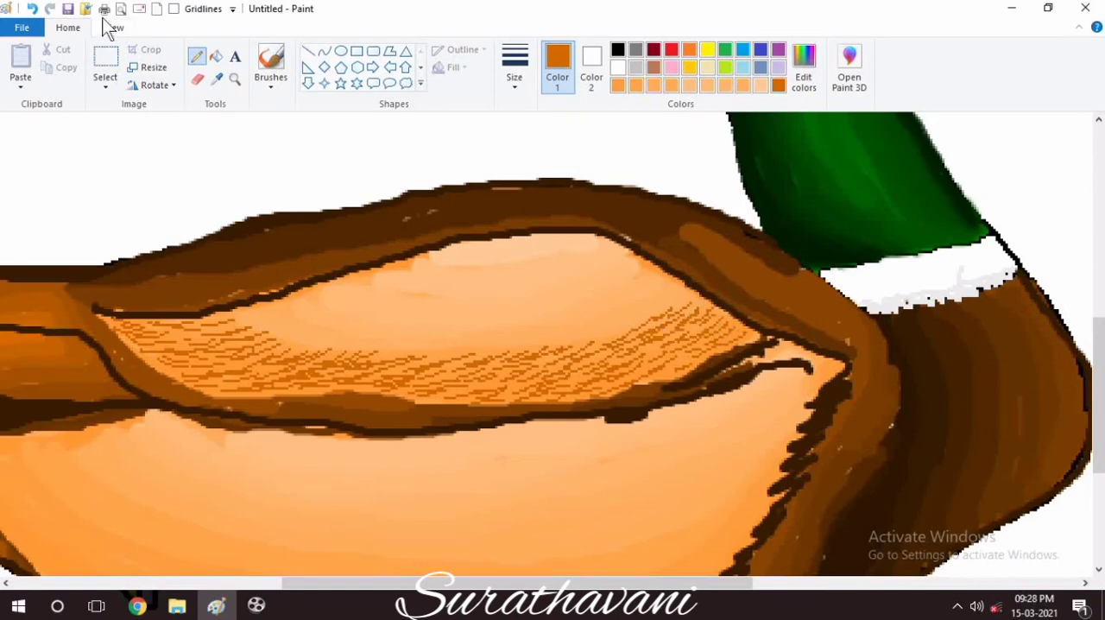
Hatch fine dark orange feather lines with the pencil along the lower front of the flank, up beside the jagged feather edge.
click(113, 26)
click(53, 82)
click(67, 27)
click(235, 79)
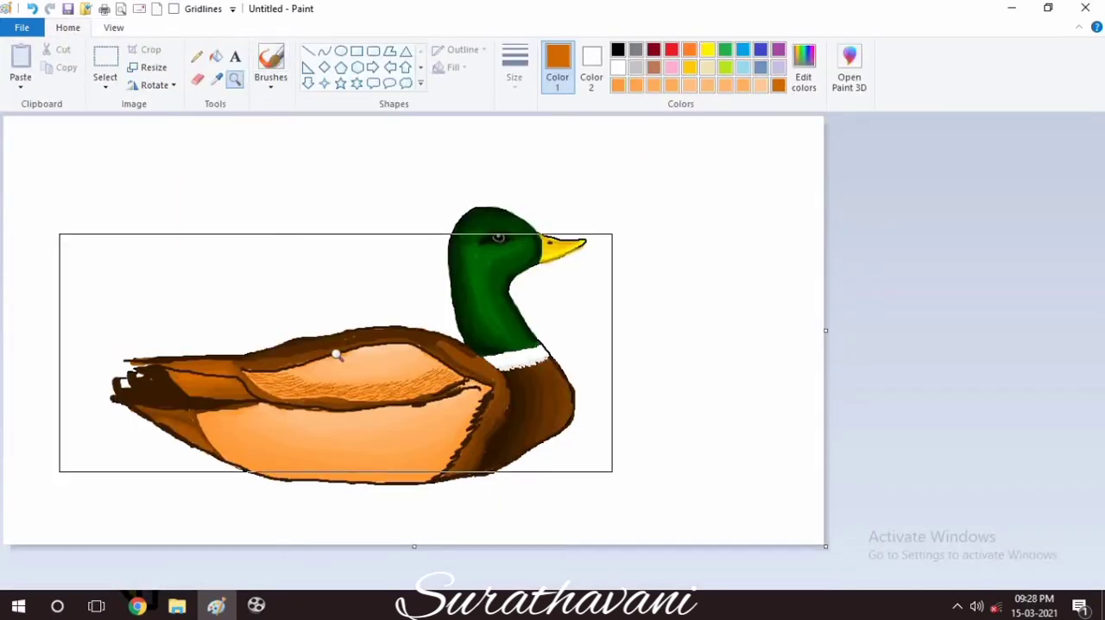
click(336, 350)
drag(597, 584, 465, 584)
click(199, 59)
click(235, 78)
click(479, 328)
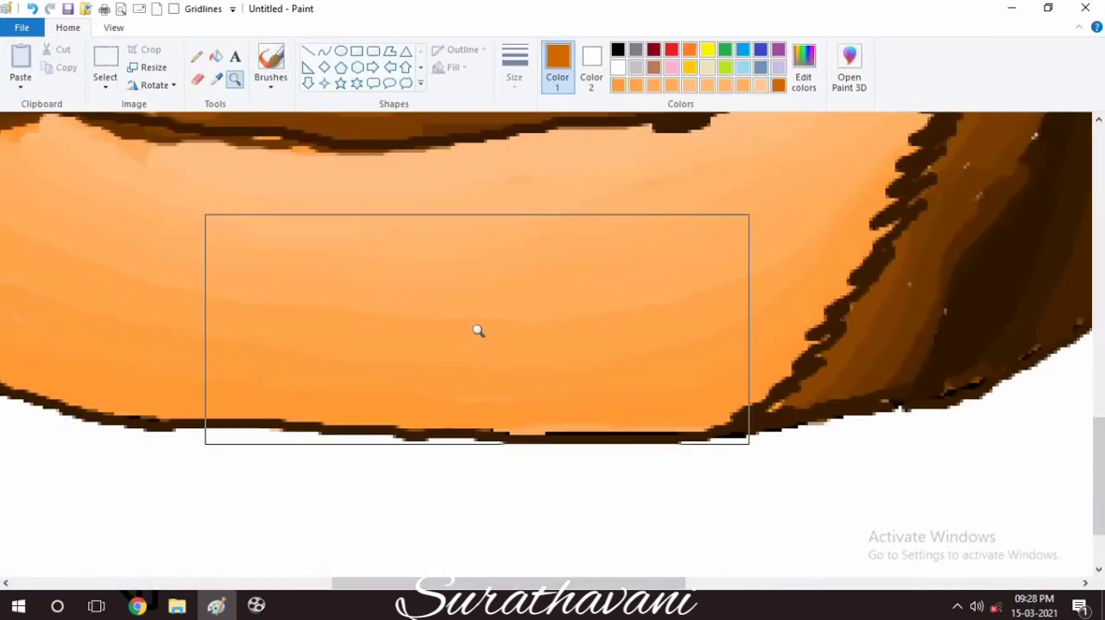
click(199, 58)
drag(709, 378, 637, 409)
drag(706, 392, 644, 426)
mouse_move(654, 398)
mouse_down()
mouse_move(586, 418)
mouse_move(656, 380)
mouse_move(691, 406)
mouse_move(587, 383)
mouse_move(416, 413)
mouse_move(533, 357)
mouse_move(365, 409)
mouse_move(636, 360)
mouse_move(771, 314)
mouse_up()
mouse_move(829, 290)
mouse_down()
mouse_move(760, 363)
mouse_move(784, 296)
mouse_move(872, 243)
mouse_move(816, 294)
mouse_up()
Extend the dark orange feather hatching along the flank's lower edge to the rear and up its back edge.
drag(421, 583, 323, 583)
mouse_move(751, 371)
mouse_down()
mouse_move(696, 366)
mouse_move(587, 427)
mouse_move(491, 367)
mouse_move(513, 362)
mouse_move(469, 400)
mouse_move(631, 376)
mouse_move(586, 416)
mouse_up()
drag(649, 380, 589, 402)
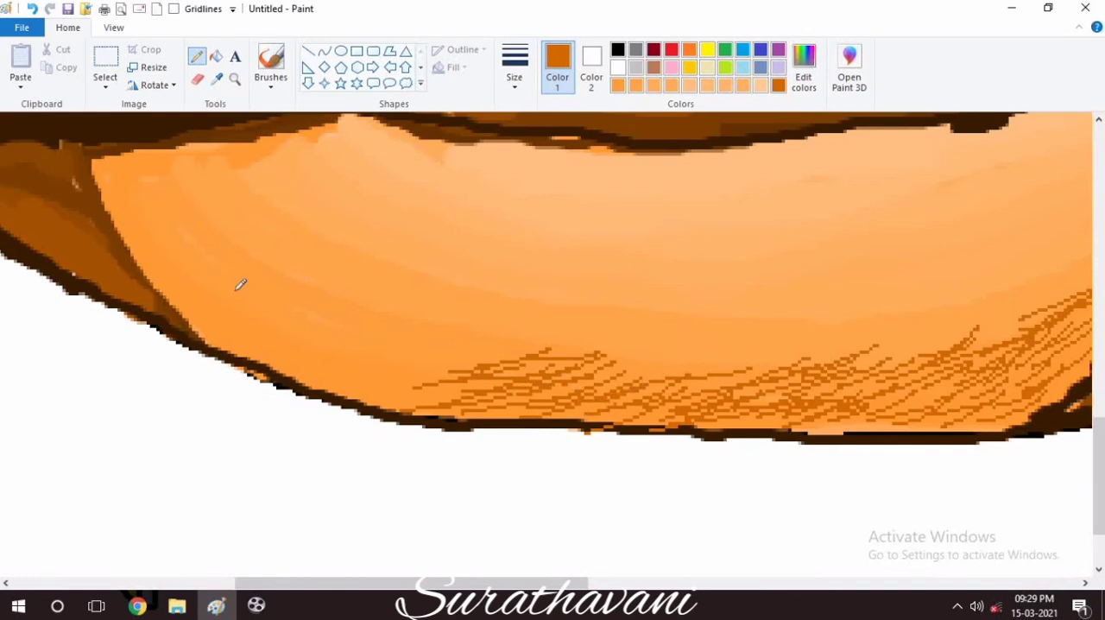
mouse_move(432, 332)
mouse_down()
mouse_move(387, 331)
mouse_move(397, 365)
mouse_move(389, 333)
mouse_move(409, 352)
mouse_move(328, 405)
mouse_up()
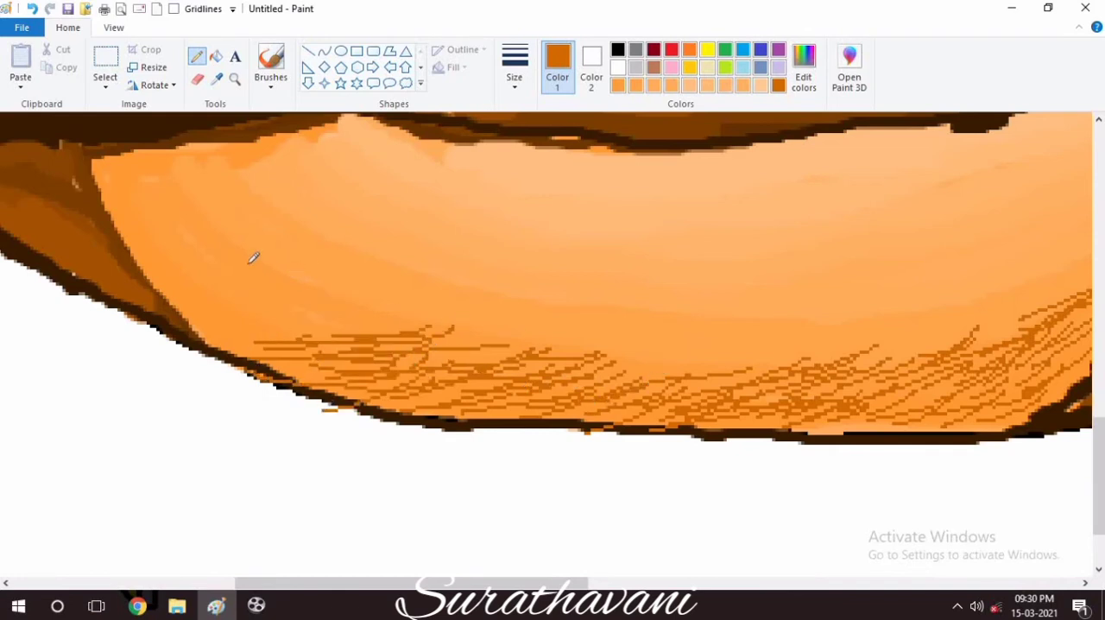
mouse_move(253, 257)
mouse_down()
mouse_move(185, 200)
mouse_move(223, 200)
mouse_move(233, 259)
mouse_move(198, 268)
mouse_move(168, 220)
mouse_move(99, 173)
mouse_move(138, 161)
mouse_move(201, 252)
mouse_move(193, 291)
mouse_move(247, 290)
mouse_up()
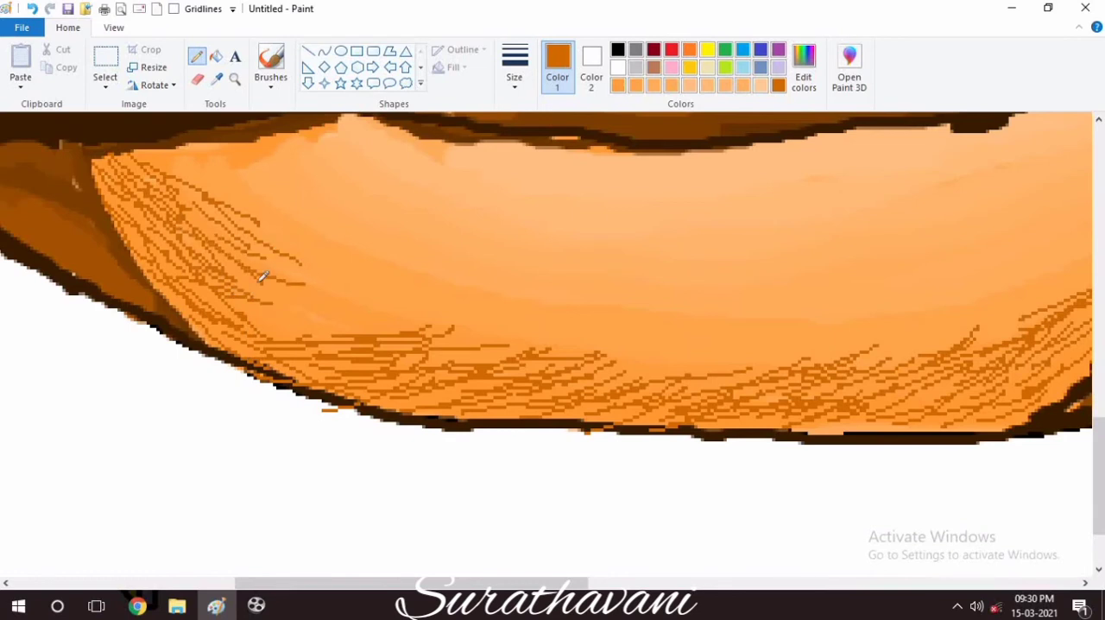
mouse_move(263, 276)
mouse_down()
mouse_move(236, 305)
mouse_move(223, 265)
mouse_move(314, 292)
mouse_move(247, 279)
mouse_up()
Mix a brighter orange (red 232, green 116, blue 0) and hatch fine feather lines inward from the flank's upper rear corner.
click(807, 65)
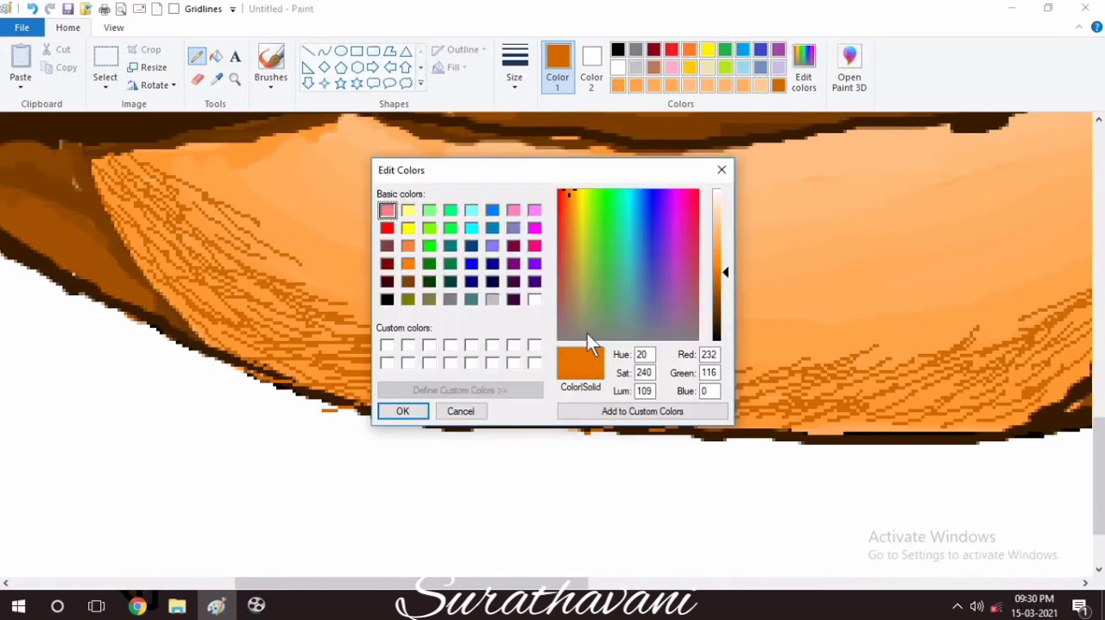
click(416, 410)
drag(177, 180, 356, 252)
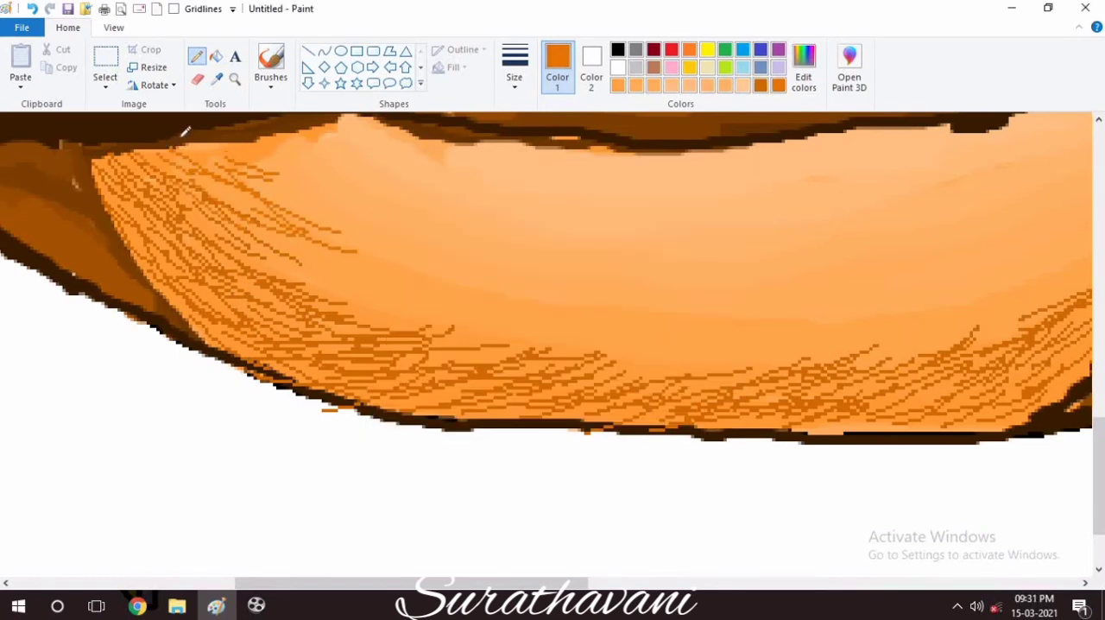
drag(218, 155, 453, 271)
mouse_move(172, 178)
mouse_down()
mouse_move(362, 254)
mouse_move(345, 216)
mouse_move(393, 278)
mouse_up()
Thicken the brighter orange feather hatching on the rear of the flank and carry it down toward the lower middle.
click(113, 27)
click(52, 65)
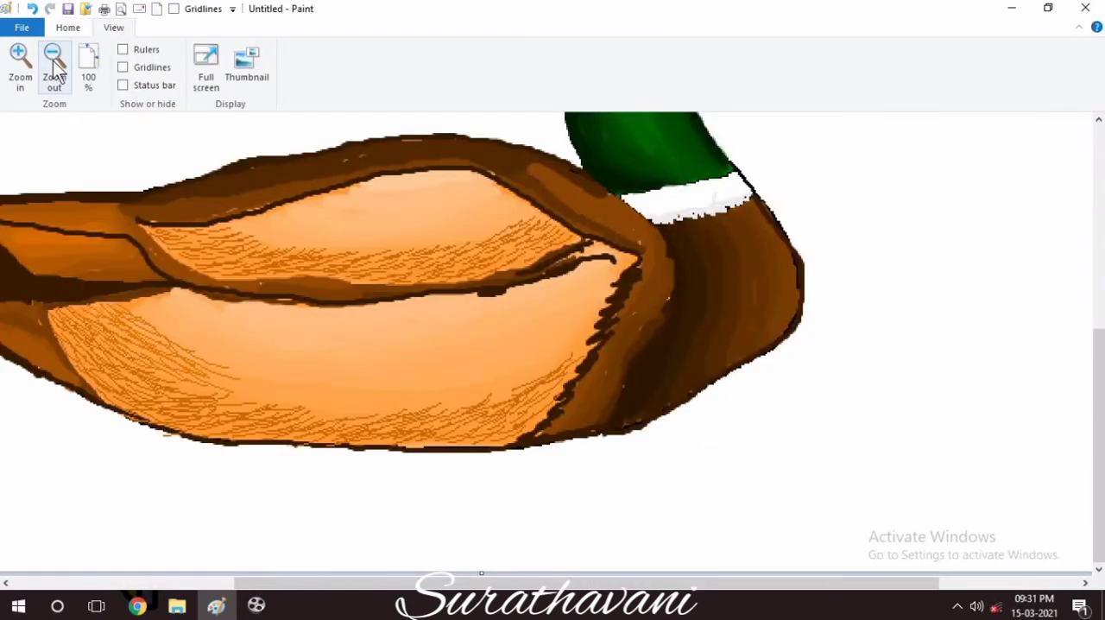
click(67, 27)
click(235, 80)
click(414, 358)
click(453, 397)
click(457, 402)
drag(1099, 492, 1099, 444)
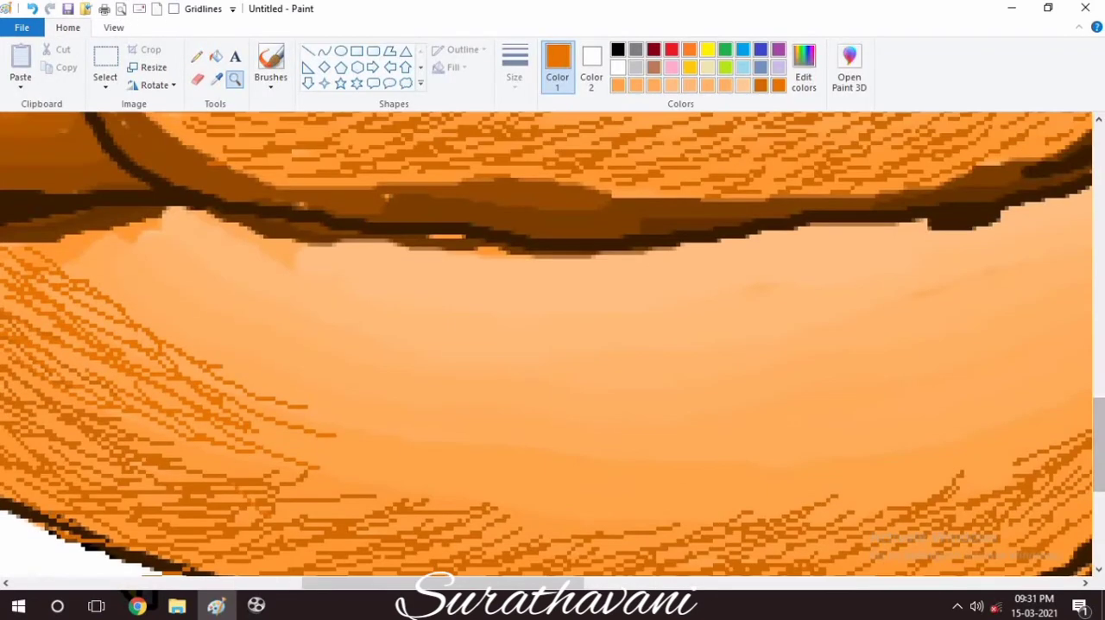
drag(449, 582, 404, 583)
click(196, 56)
mouse_move(141, 248)
mouse_down()
mouse_move(359, 437)
mouse_move(355, 393)
mouse_up()
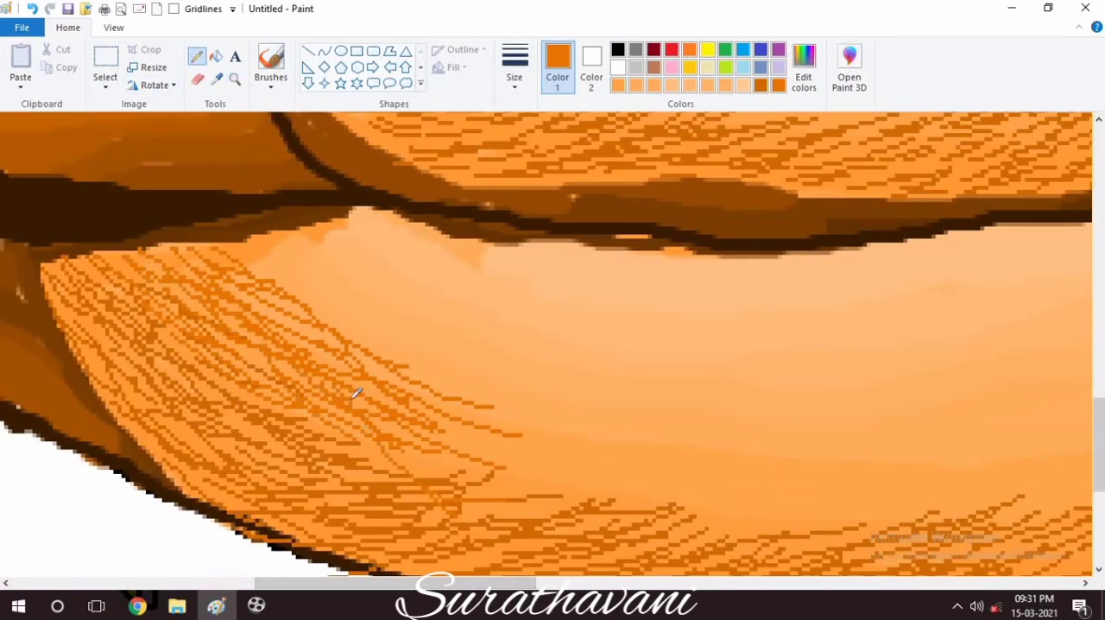
drag(436, 378, 554, 455)
drag(377, 424, 566, 501)
drag(419, 464, 522, 497)
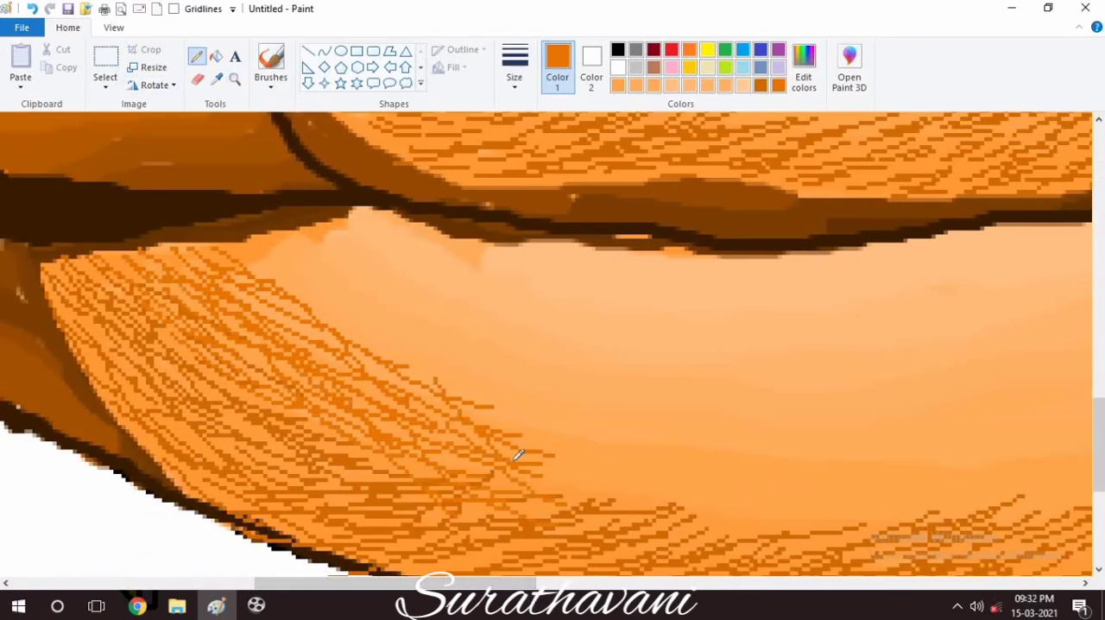
Hatch brighter orange feather lines above the flank's lower middle and fill in its upper rear corner.
drag(466, 583, 536, 583)
mouse_move(273, 394)
mouse_down()
mouse_move(264, 428)
mouse_move(318, 467)
mouse_move(273, 554)
mouse_up()
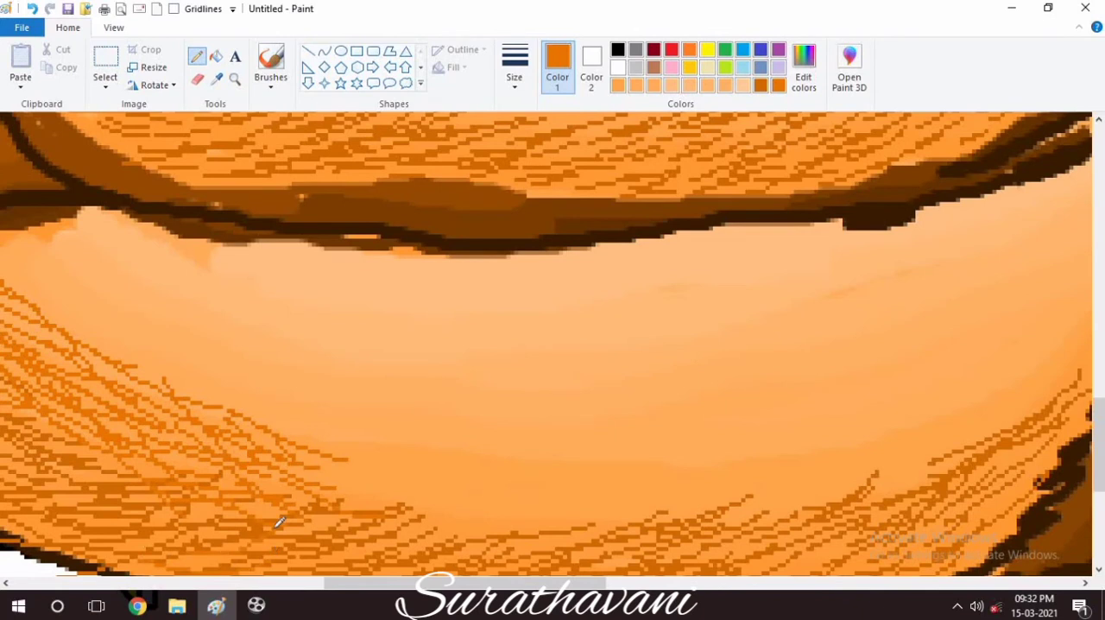
mouse_move(263, 467)
mouse_down()
mouse_move(397, 481)
mouse_move(439, 466)
mouse_move(510, 530)
mouse_move(575, 476)
mouse_move(528, 474)
mouse_up()
mouse_move(31, 240)
mouse_down()
mouse_move(135, 316)
mouse_move(76, 290)
mouse_up()
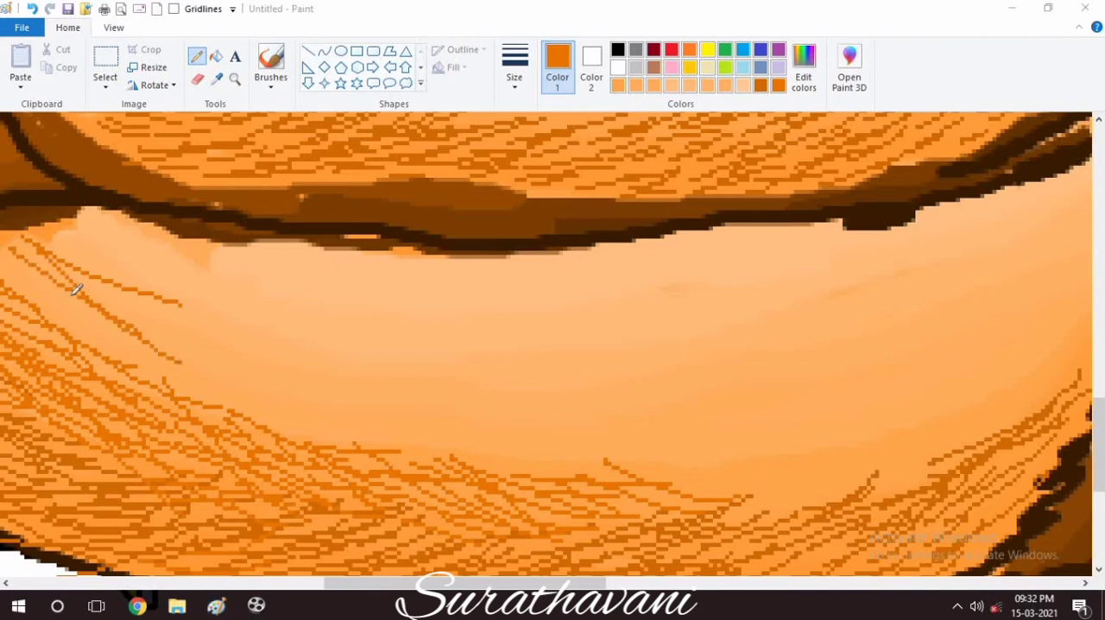
scroll(76, 291, left, 2)
mouse_move(103, 229)
mouse_down()
mouse_move(108, 253)
mouse_move(200, 372)
mouse_move(319, 403)
mouse_move(314, 345)
mouse_move(212, 299)
mouse_move(379, 417)
mouse_move(103, 319)
mouse_move(183, 315)
mouse_up()
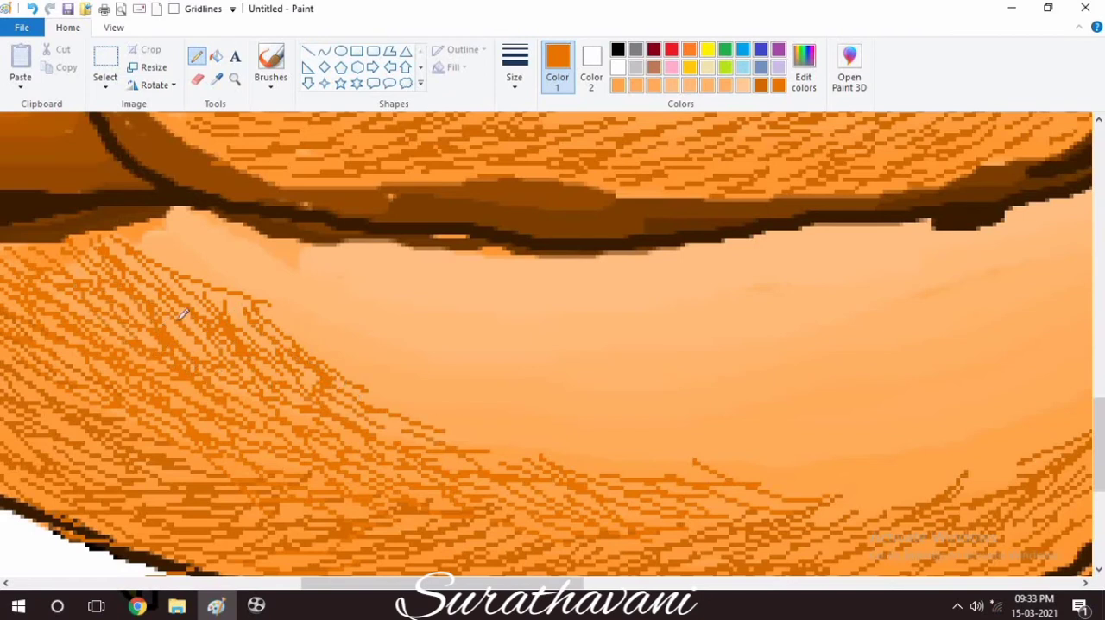
Carry the brighter orange feather lines across the middle of the flank and up its front beside the jagged edge.
mouse_move(393, 411)
mouse_down()
mouse_move(722, 471)
mouse_move(703, 469)
mouse_move(794, 465)
mouse_up()
mouse_move(689, 426)
mouse_down()
mouse_move(716, 395)
mouse_move(834, 417)
mouse_move(575, 402)
mouse_move(633, 415)
mouse_move(856, 409)
mouse_move(1058, 478)
mouse_up()
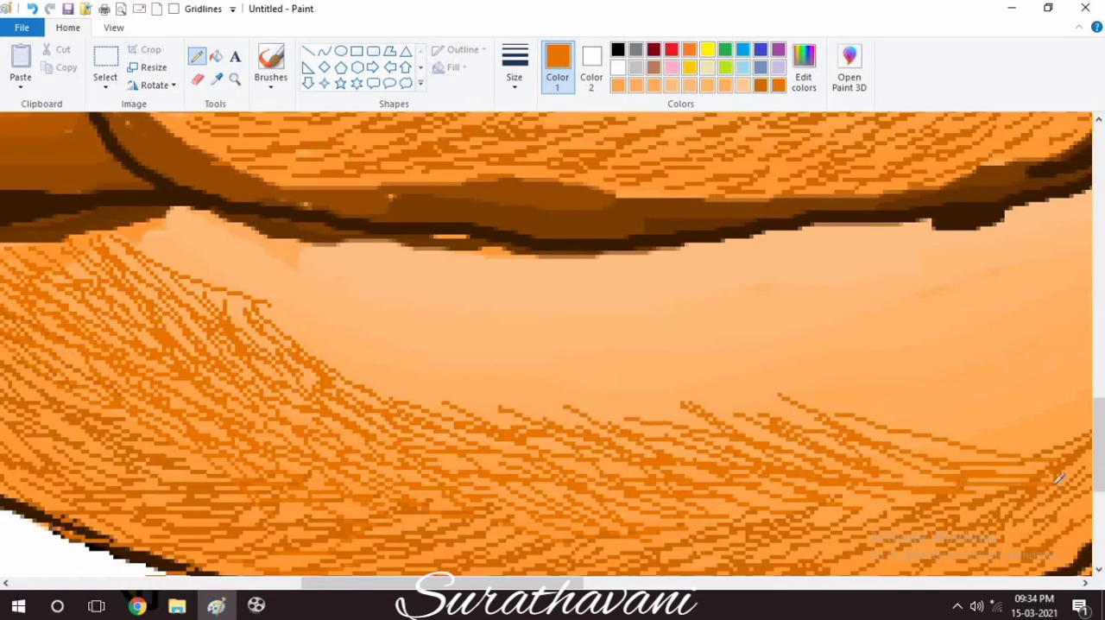
scroll(503, 370, right, 5)
mouse_move(503, 370)
mouse_down()
mouse_move(586, 444)
mouse_move(516, 368)
mouse_move(784, 344)
mouse_move(697, 380)
mouse_move(706, 434)
mouse_move(498, 404)
mouse_move(685, 428)
mouse_move(625, 357)
mouse_move(650, 344)
mouse_move(693, 490)
mouse_move(647, 537)
mouse_move(805, 271)
mouse_move(802, 299)
mouse_move(642, 429)
mouse_move(681, 290)
mouse_move(702, 284)
mouse_move(665, 341)
mouse_move(820, 273)
mouse_move(631, 361)
mouse_up()
drag(535, 457, 451, 447)
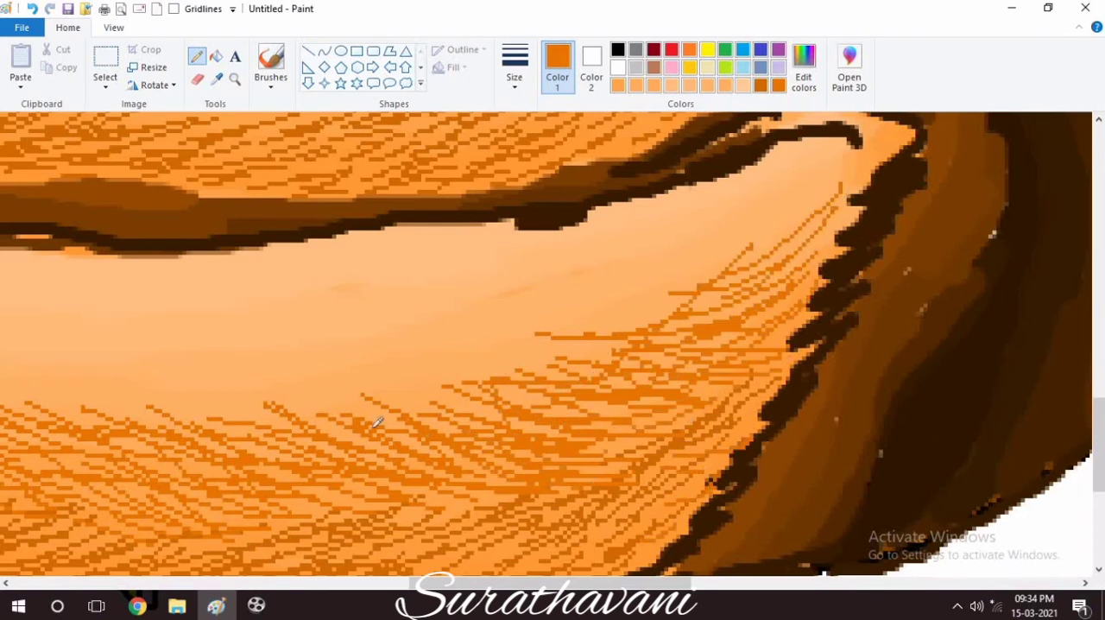
Hatch a band of brighter orange feather lines across the middle of the wing and up its front slope.
drag(1098, 420, 1098, 369)
drag(662, 584, 595, 588)
mouse_move(268, 257)
mouse_down()
mouse_move(377, 302)
mouse_move(250, 345)
mouse_move(216, 311)
mouse_move(209, 285)
mouse_move(481, 353)
mouse_move(505, 308)
mouse_move(605, 355)
mouse_move(316, 249)
mouse_move(633, 338)
mouse_move(745, 288)
mouse_move(684, 331)
mouse_move(856, 299)
mouse_move(698, 345)
mouse_move(770, 251)
mouse_move(796, 314)
mouse_up()
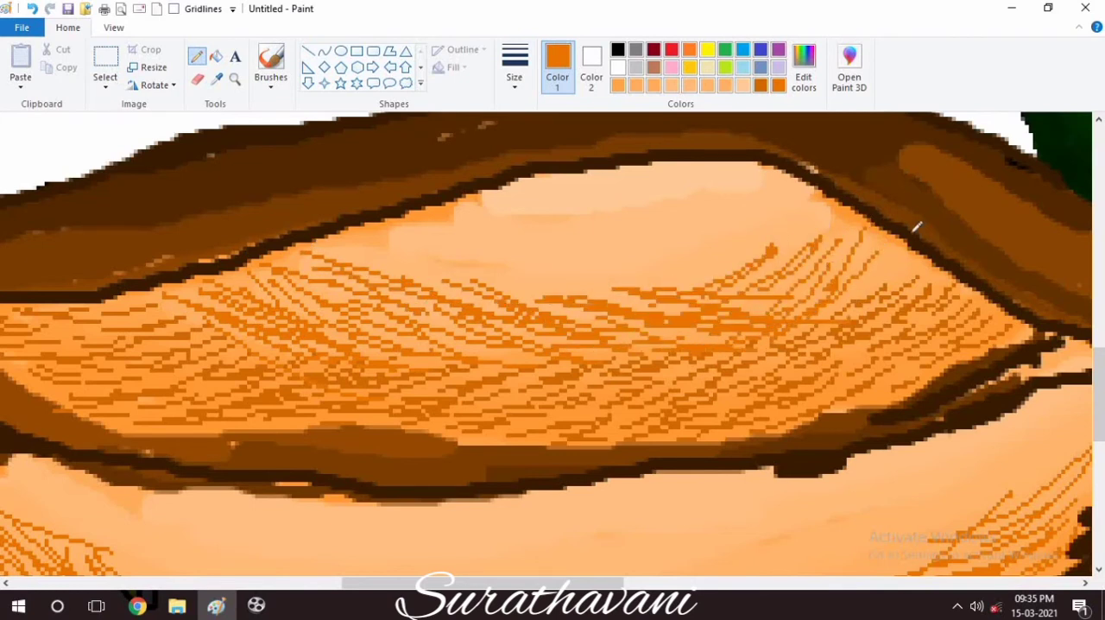
mouse_move(901, 240)
mouse_down()
mouse_move(798, 303)
mouse_move(757, 289)
mouse_up()
drag(820, 213, 722, 290)
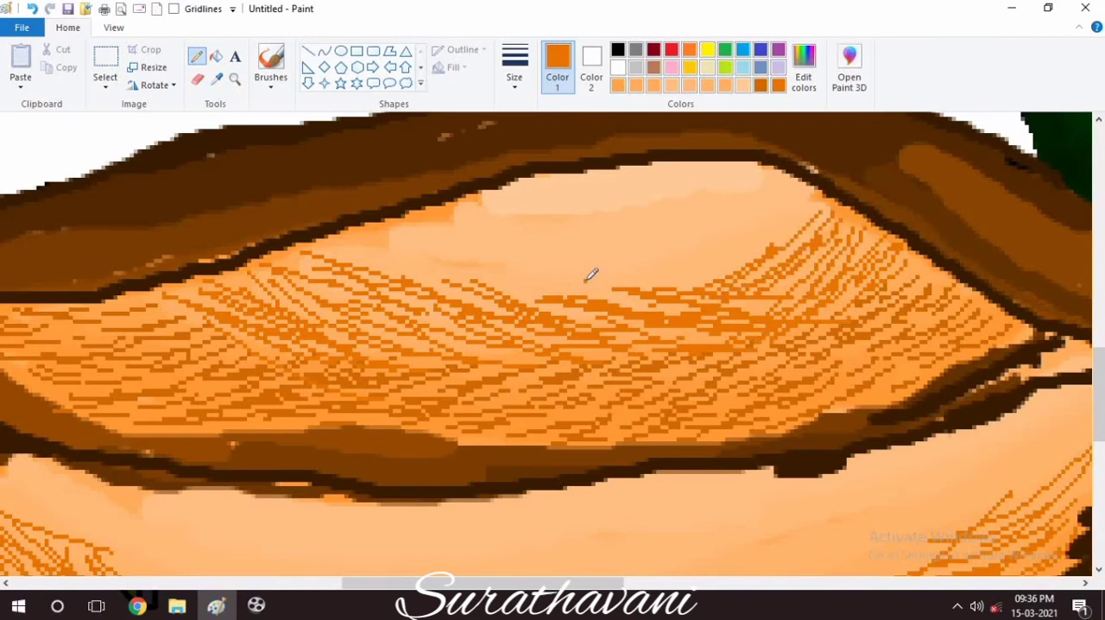
drag(585, 282, 773, 302)
drag(471, 290, 516, 316)
mouse_move(416, 316)
mouse_down()
mouse_move(530, 360)
mouse_move(509, 363)
mouse_up()
drag(285, 273, 406, 331)
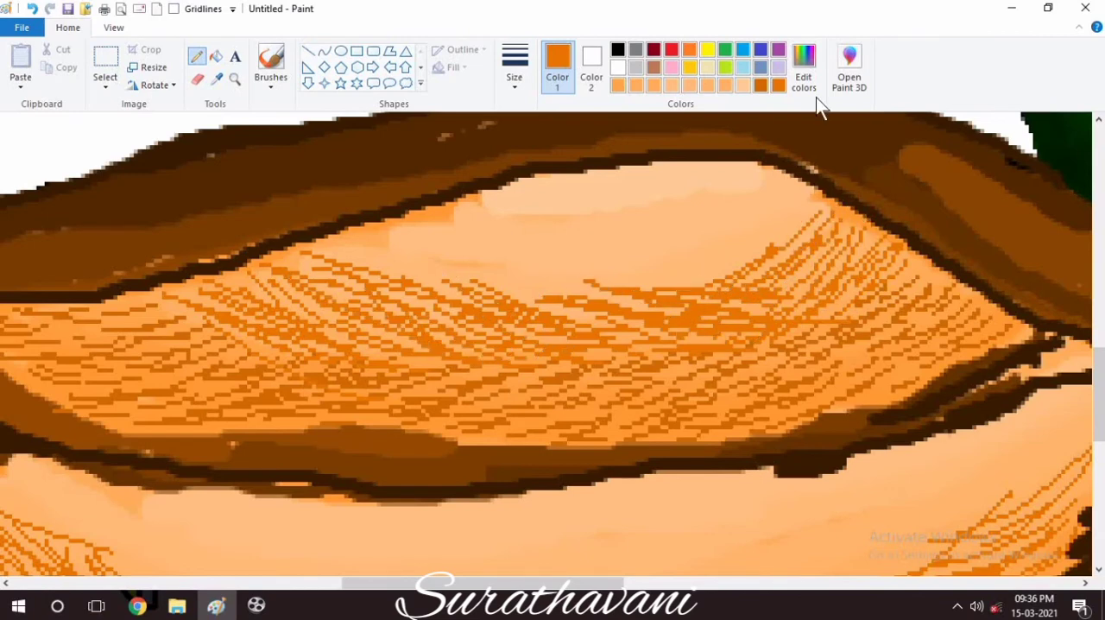
Mix a still lighter, vivid orange and hatch feather lines on the upper rear part of the wing.
click(815, 97)
click(394, 409)
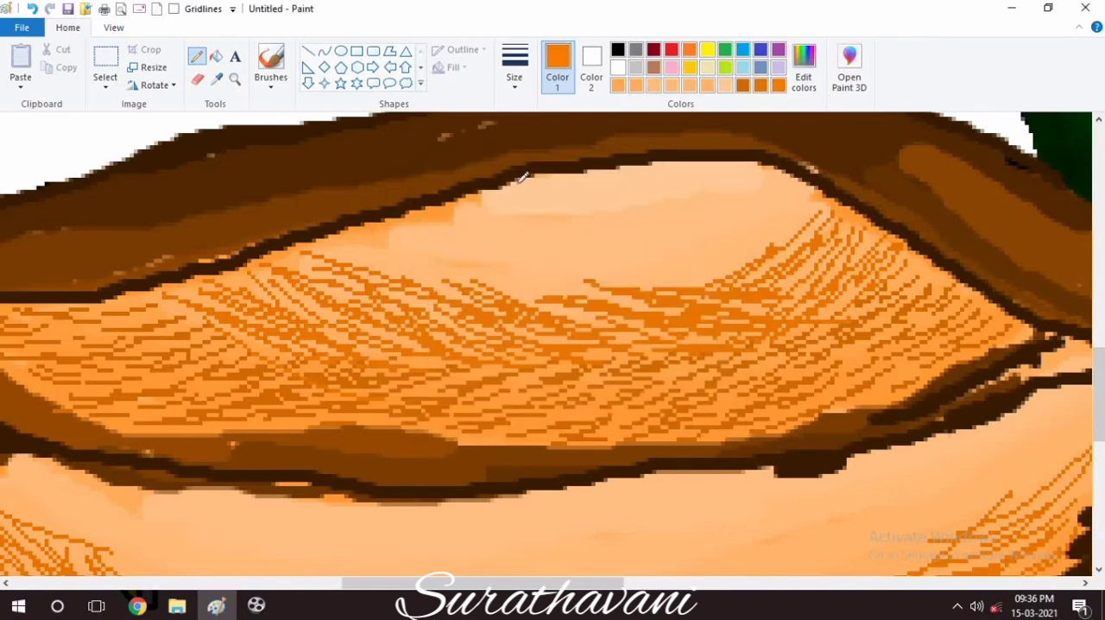
drag(518, 182, 596, 221)
mouse_move(510, 191)
mouse_down()
mouse_move(526, 217)
mouse_move(572, 228)
mouse_up()
drag(502, 206, 559, 238)
drag(459, 199, 596, 259)
drag(398, 209, 488, 231)
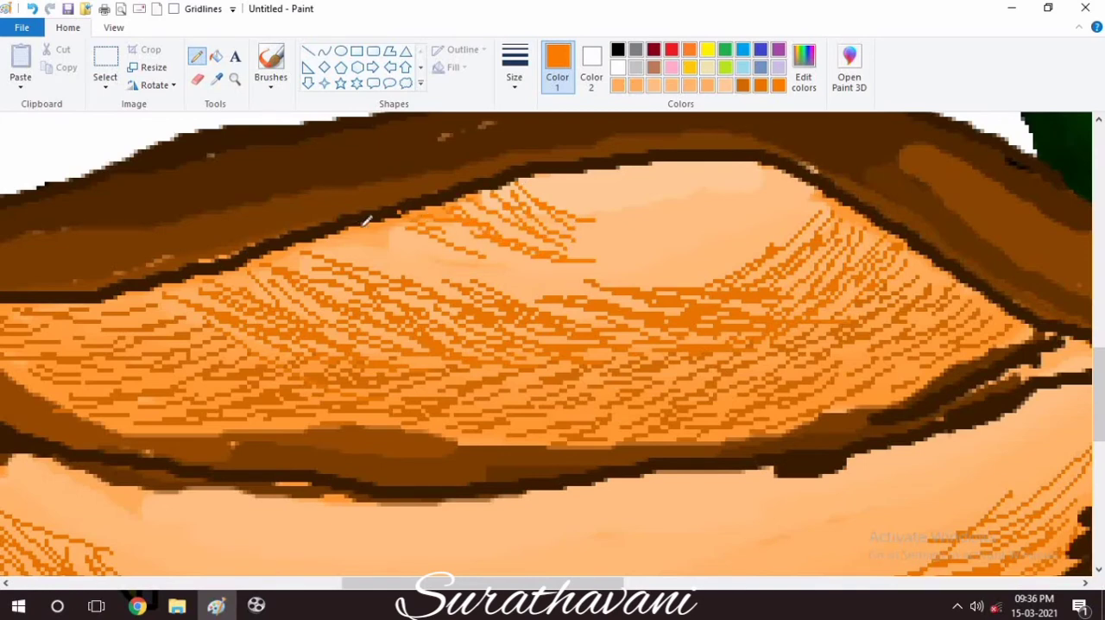
drag(367, 226, 536, 268)
drag(461, 230, 553, 295)
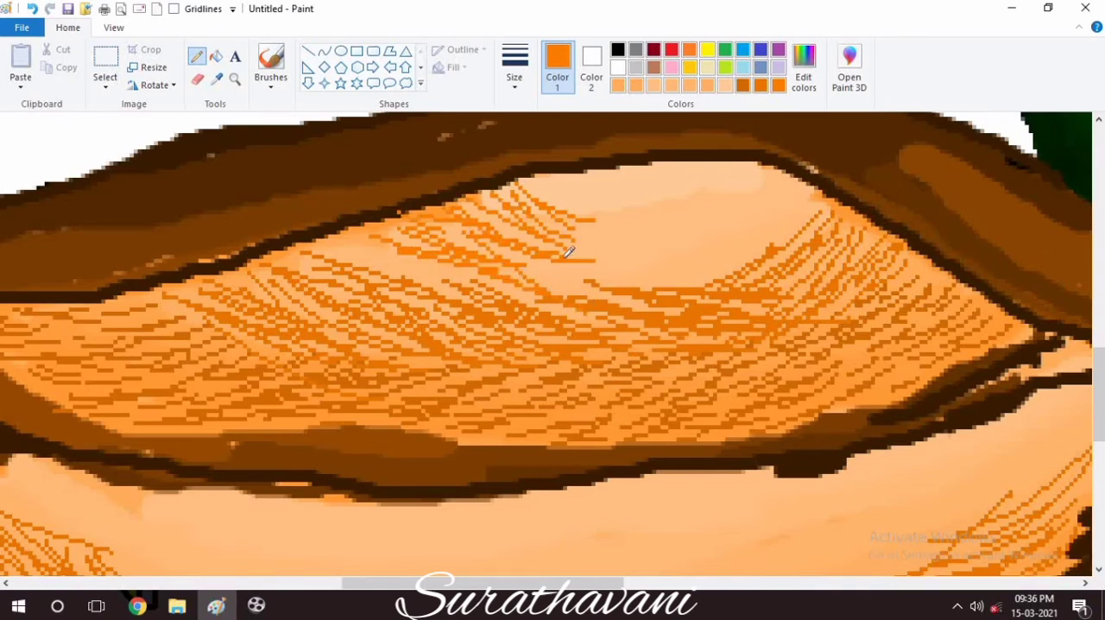
Fill the remaining pale area at the top of the wing with vivid orange feather lines.
mouse_move(555, 227)
mouse_down()
mouse_move(720, 286)
mouse_move(670, 259)
mouse_move(820, 192)
mouse_up()
drag(734, 269, 769, 230)
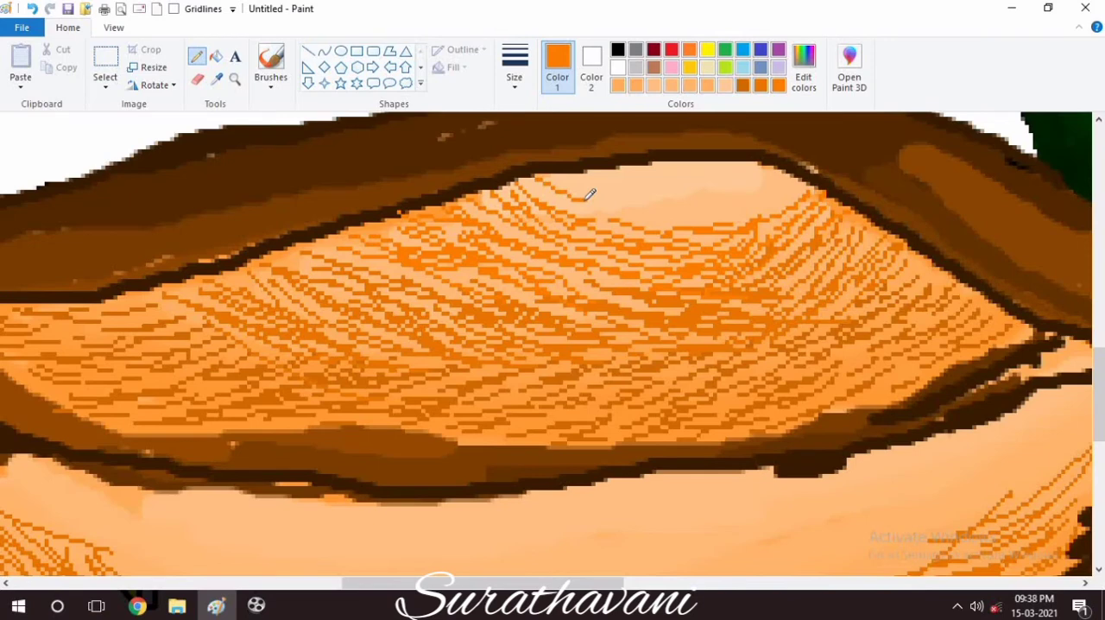
mouse_move(590, 194)
mouse_down()
mouse_move(634, 189)
mouse_move(657, 217)
mouse_move(671, 203)
mouse_move(631, 214)
mouse_move(756, 211)
mouse_up()
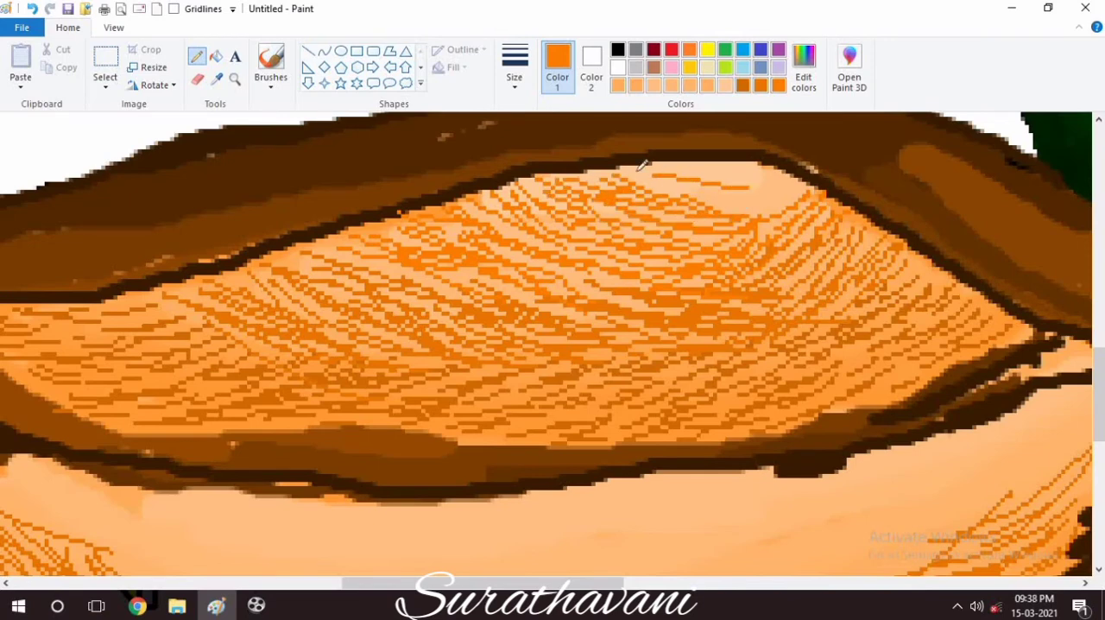
drag(642, 164, 817, 188)
Overlay dark orange feather lines on the upper and middle wing with the pencil.
click(113, 27)
click(53, 58)
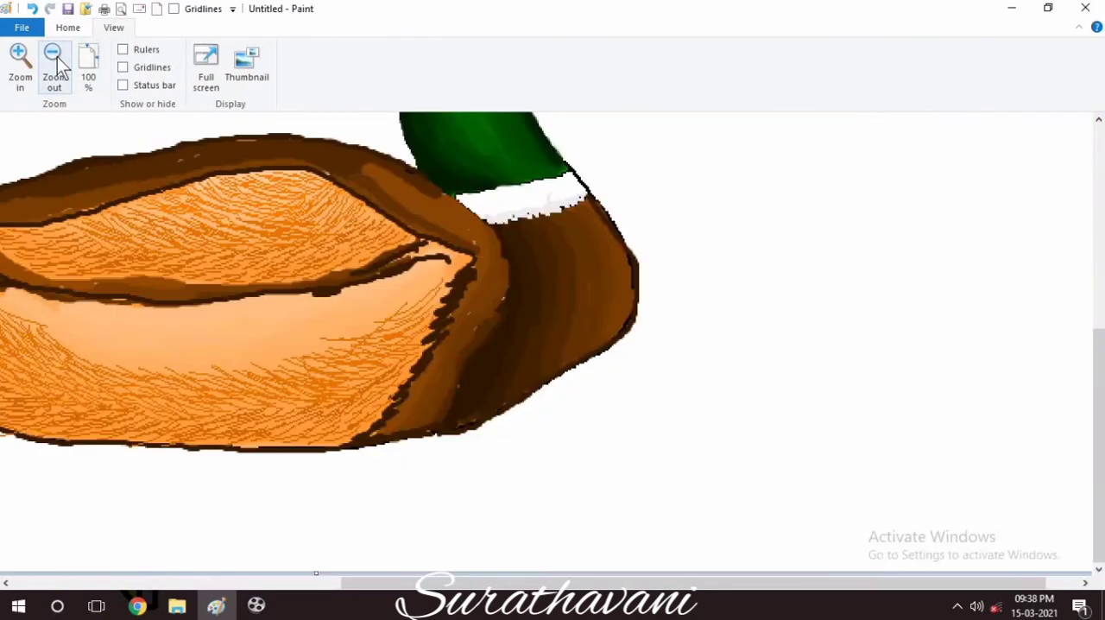
click(53, 59)
click(67, 27)
click(234, 78)
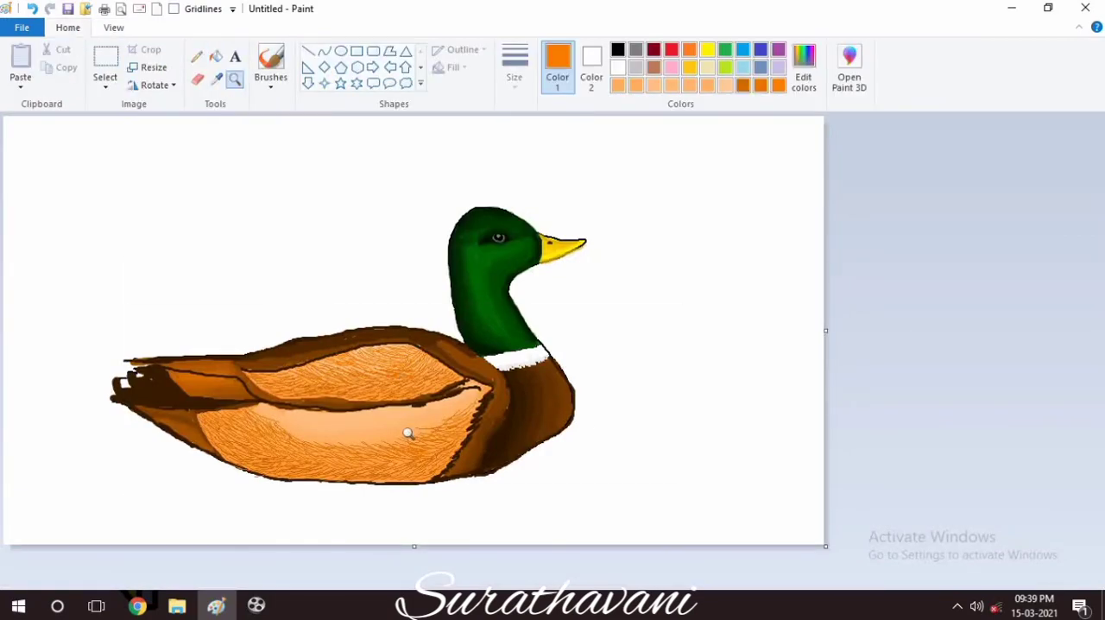
click(407, 433)
drag(412, 582, 630, 583)
click(728, 332)
drag(1098, 433, 1098, 394)
drag(626, 583, 465, 584)
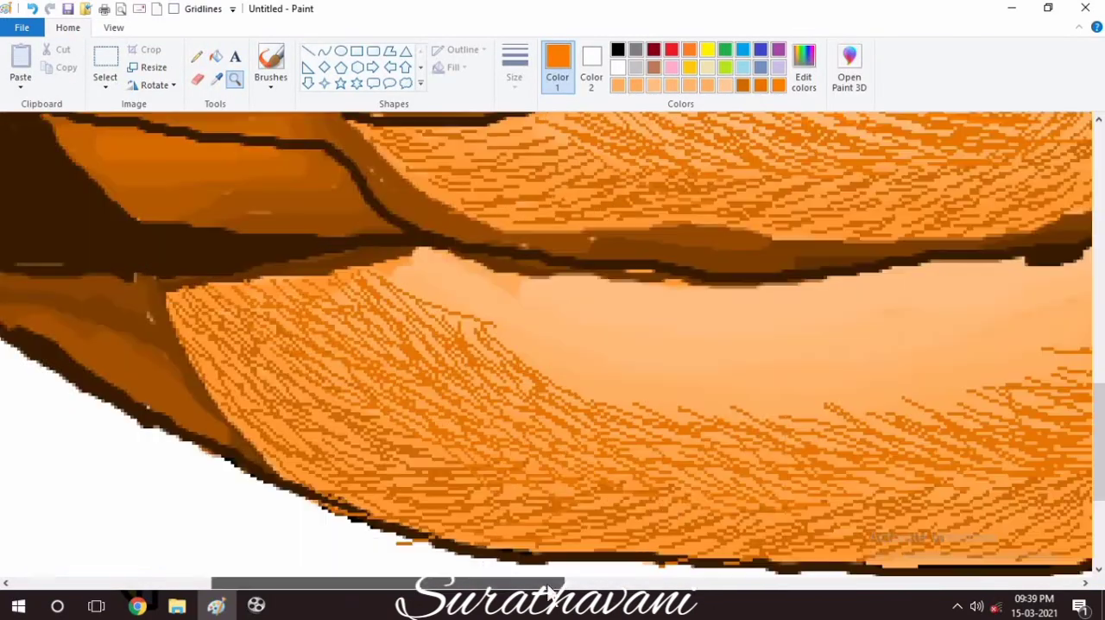
drag(1098, 414, 1098, 355)
drag(540, 583, 636, 584)
click(196, 56)
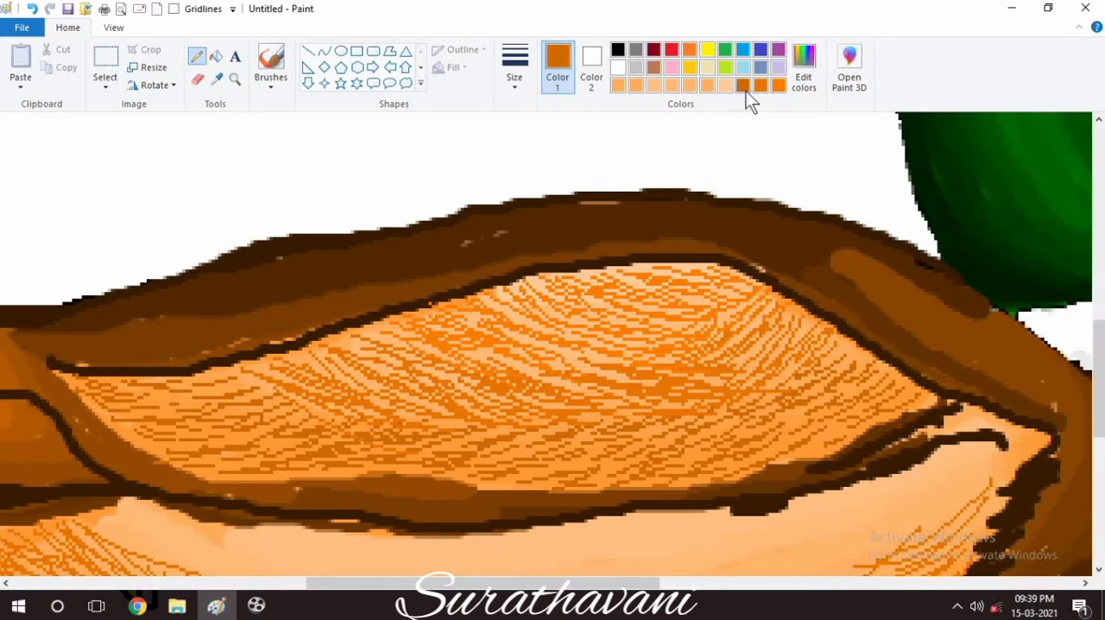
drag(643, 278, 678, 272)
drag(656, 288, 715, 281)
drag(682, 302, 721, 293)
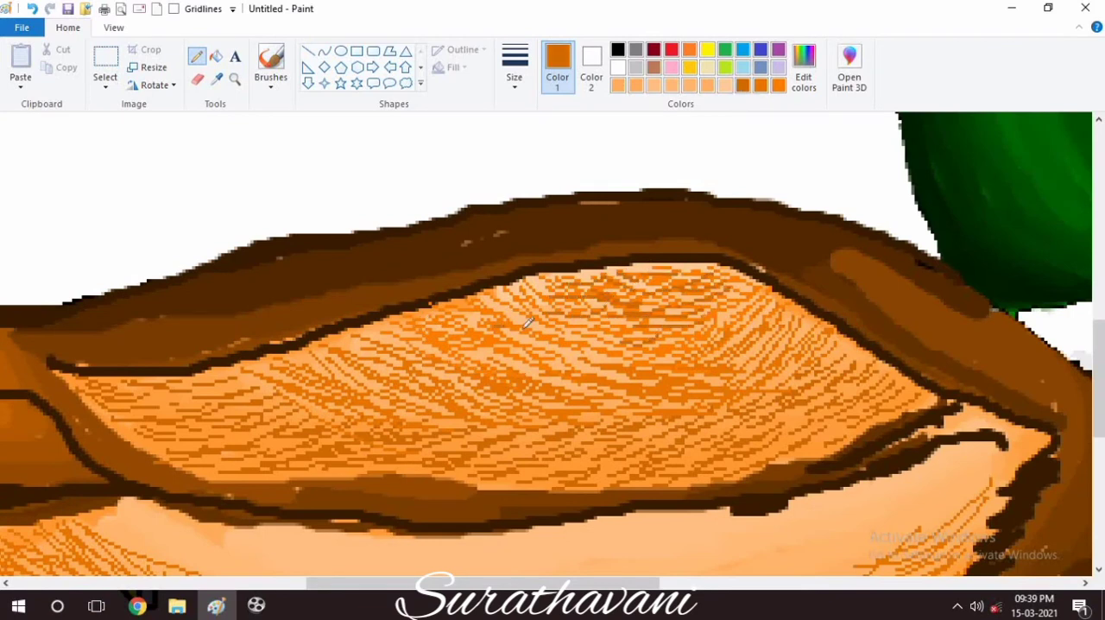
mouse_move(526, 323)
mouse_down()
mouse_move(717, 354)
mouse_move(768, 311)
mouse_move(484, 345)
mouse_move(404, 320)
mouse_move(619, 265)
mouse_up()
mouse_move(497, 339)
mouse_down()
mouse_move(371, 389)
mouse_move(604, 428)
mouse_move(772, 407)
mouse_move(791, 365)
mouse_up()
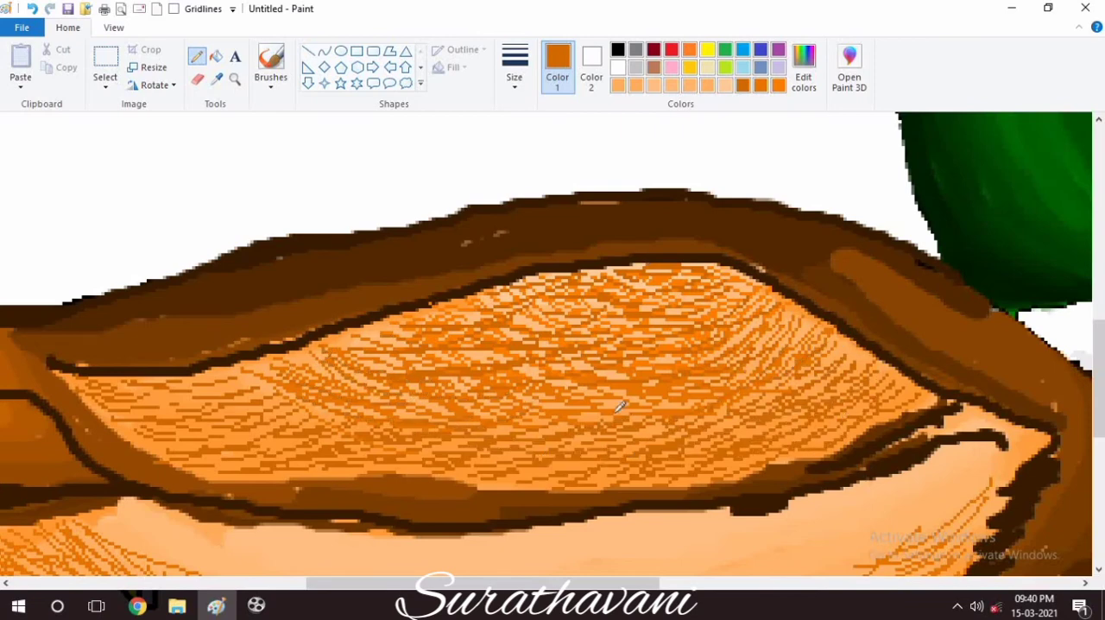
Add dark orange feather lines on the rear of the wing and touch up the hatching near its top.
drag(147, 394, 244, 410)
mouse_move(294, 376)
mouse_down()
mouse_move(387, 343)
mouse_move(103, 407)
mouse_move(296, 463)
mouse_up()
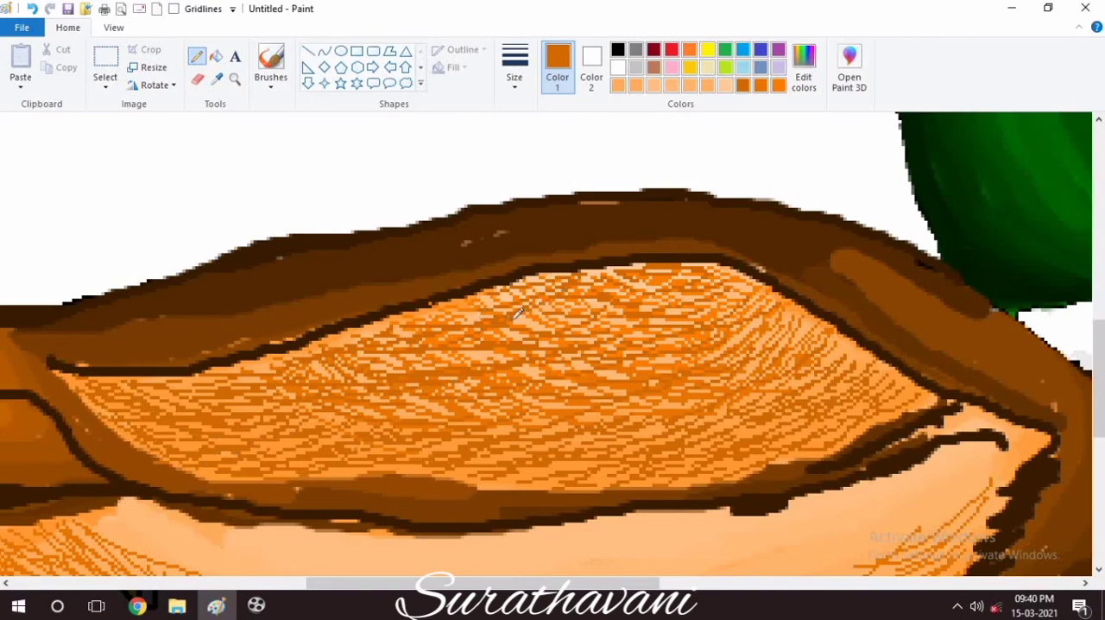
drag(552, 301, 632, 340)
drag(682, 297, 732, 323)
drag(659, 332, 725, 348)
Mix a vivid orange and hatch dense feather lines over the pale upper flank just below the wing.
scroll(725, 346, down, 7)
click(778, 87)
scroll(738, 107, up, 3)
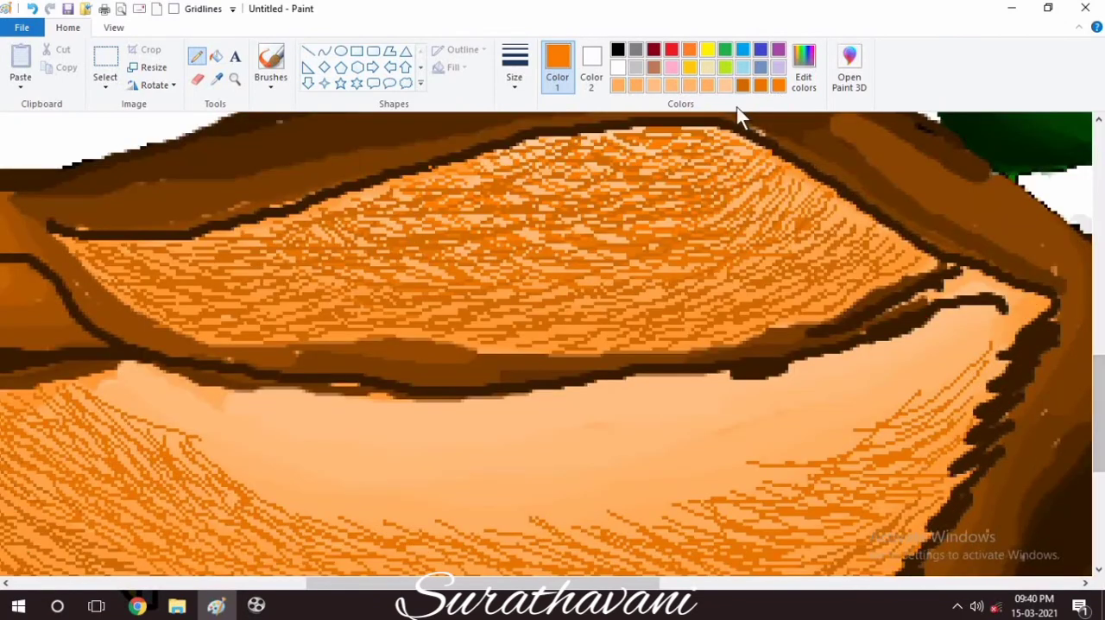
click(743, 85)
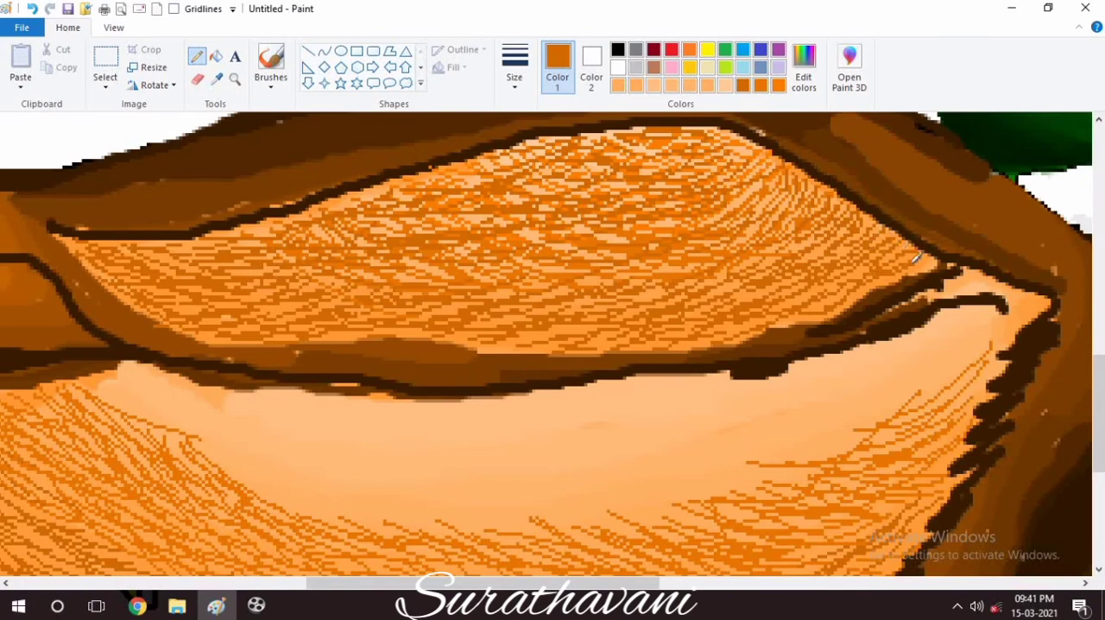
click(802, 86)
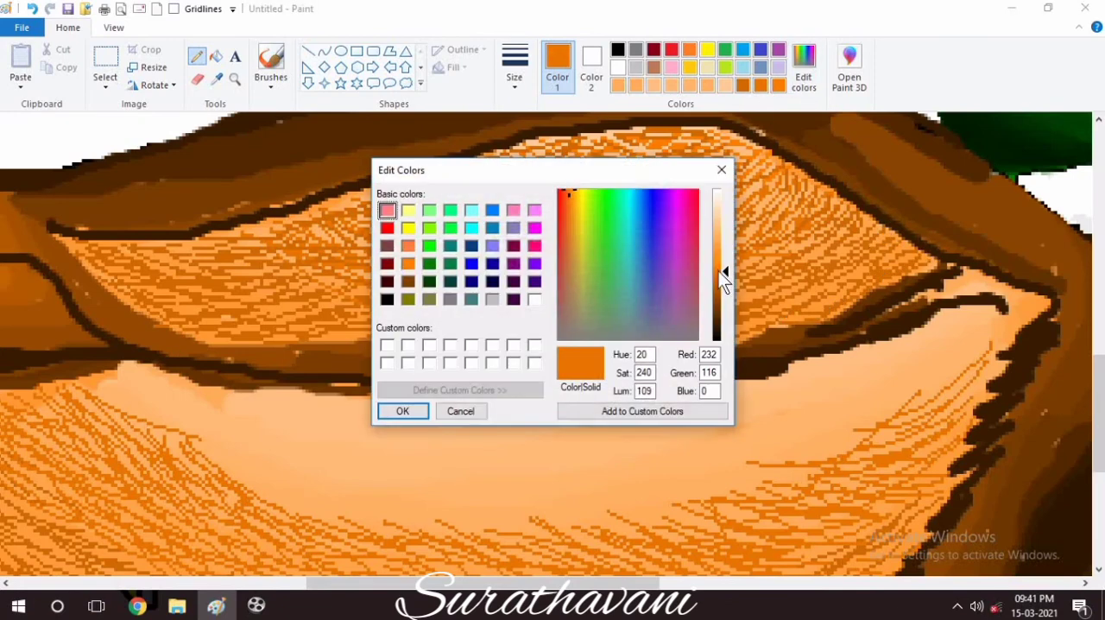
click(720, 270)
click(402, 410)
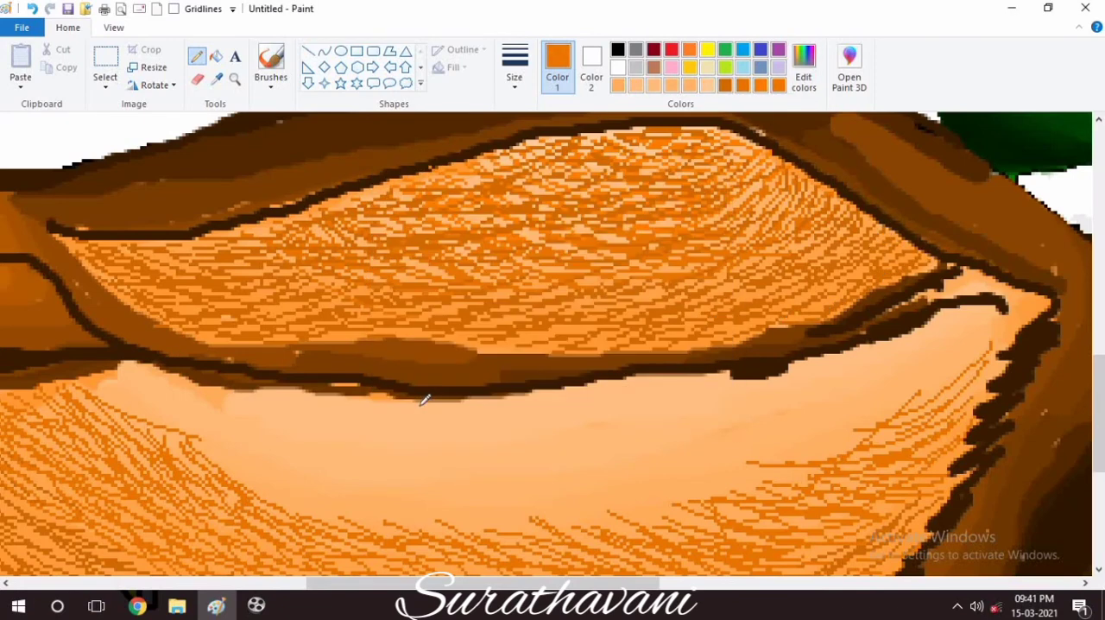
mouse_move(423, 399)
mouse_down()
mouse_move(427, 442)
mouse_move(644, 477)
mouse_move(103, 397)
mouse_move(352, 486)
mouse_move(875, 353)
mouse_move(915, 362)
mouse_move(825, 455)
mouse_move(1050, 303)
mouse_move(523, 506)
mouse_move(596, 400)
mouse_move(907, 414)
mouse_move(958, 345)
mouse_move(1027, 304)
mouse_move(240, 425)
mouse_move(112, 371)
mouse_move(432, 440)
mouse_move(536, 393)
mouse_move(518, 527)
mouse_up()
key(ctrl+z)
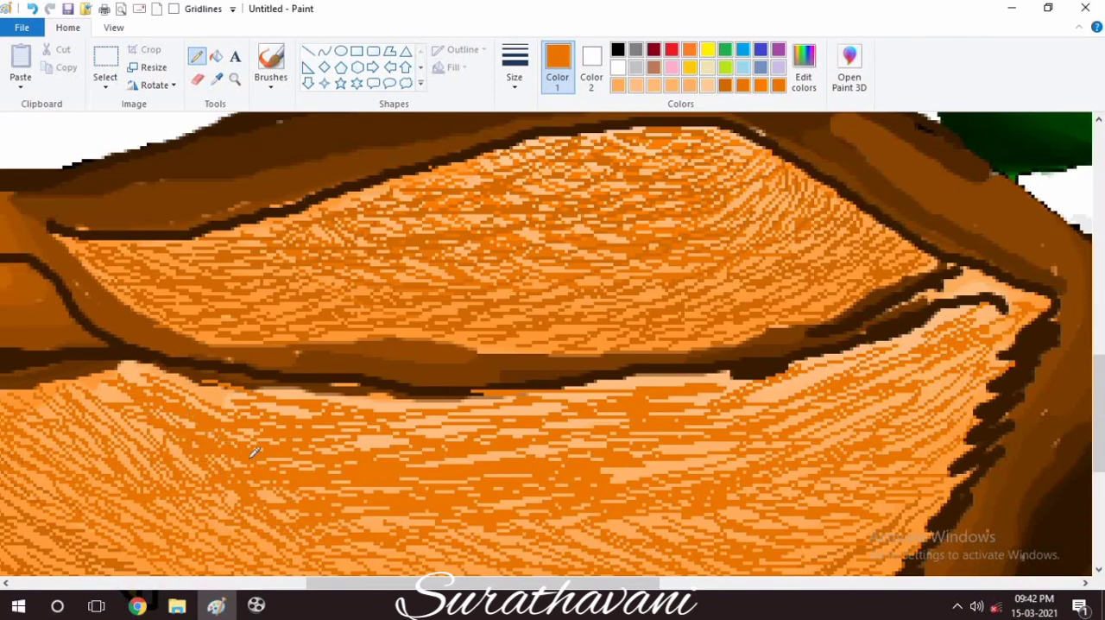
mouse_move(776, 377)
mouse_down()
mouse_move(507, 399)
mouse_move(172, 371)
mouse_move(579, 483)
mouse_up()
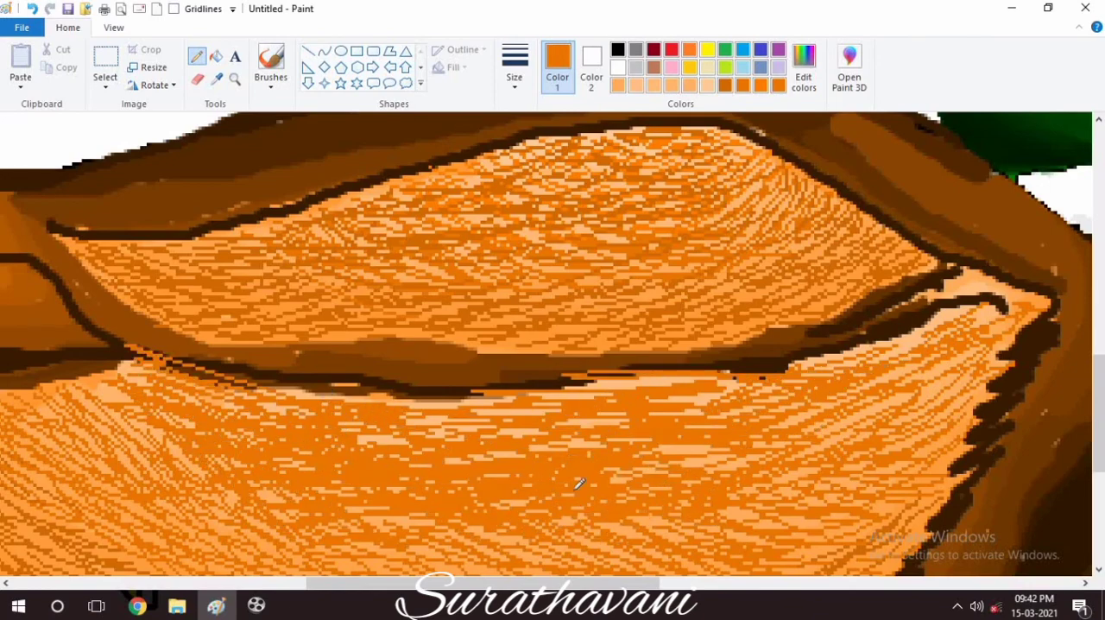
Overlay dark orange feather lines on the upper flank and along the top of the wing.
drag(1098, 415, 1098, 440)
drag(958, 263, 657, 371)
drag(987, 201, 880, 253)
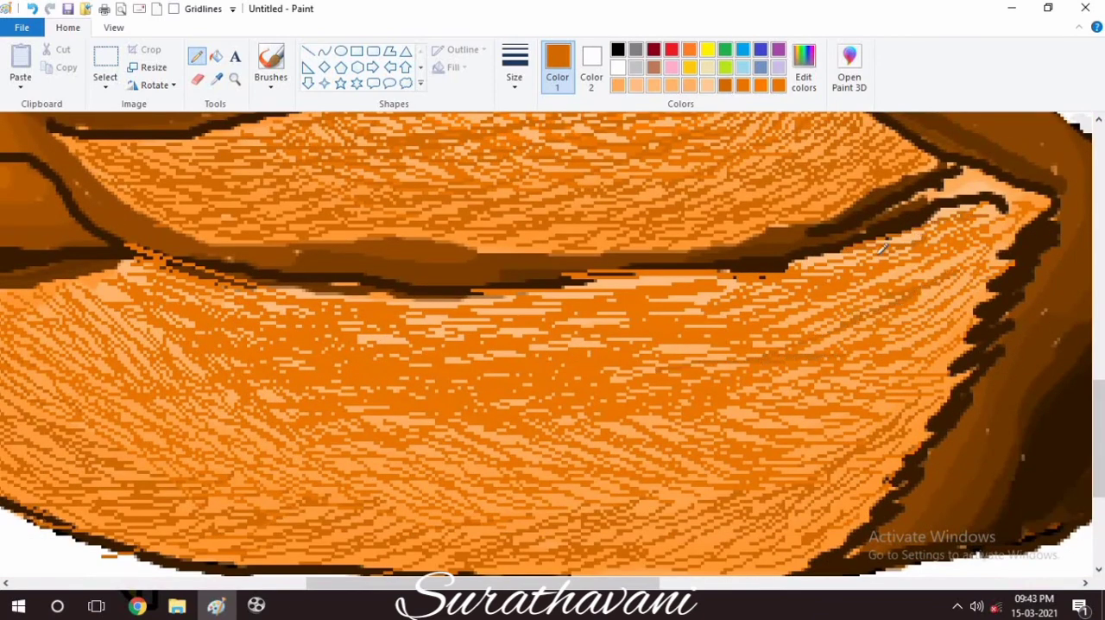
mouse_move(1027, 203)
mouse_down()
mouse_move(599, 437)
mouse_move(407, 424)
mouse_move(173, 345)
mouse_move(682, 407)
mouse_move(656, 294)
mouse_move(178, 251)
mouse_move(527, 284)
mouse_move(762, 340)
mouse_up()
drag(1098, 414, 1098, 368)
mouse_move(581, 221)
mouse_down()
mouse_move(632, 212)
mouse_move(517, 246)
mouse_move(632, 249)
mouse_move(730, 221)
mouse_move(483, 246)
mouse_move(687, 213)
mouse_up()
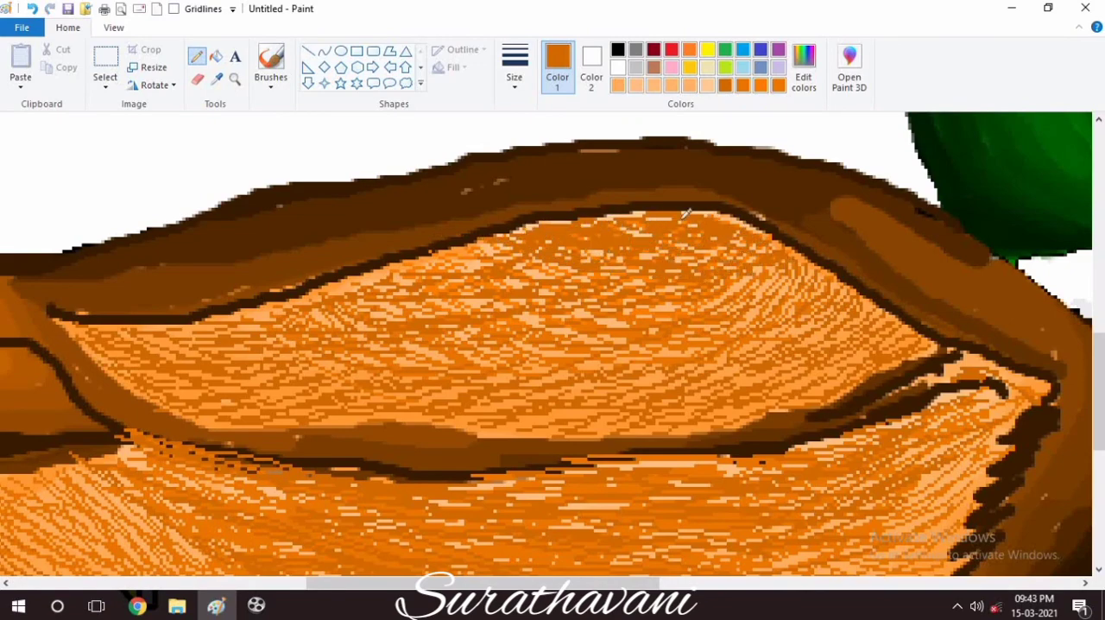
Brush wavy blue water across the lower canvas around the duck's body, undoing stray strokes.
click(113, 28)
click(60, 78)
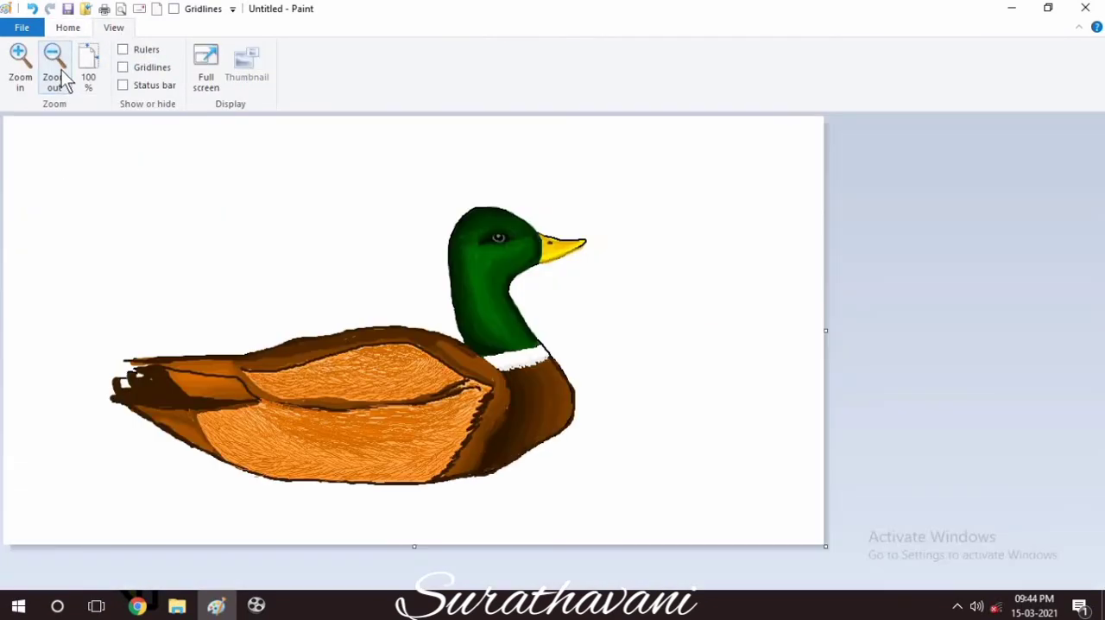
click(69, 28)
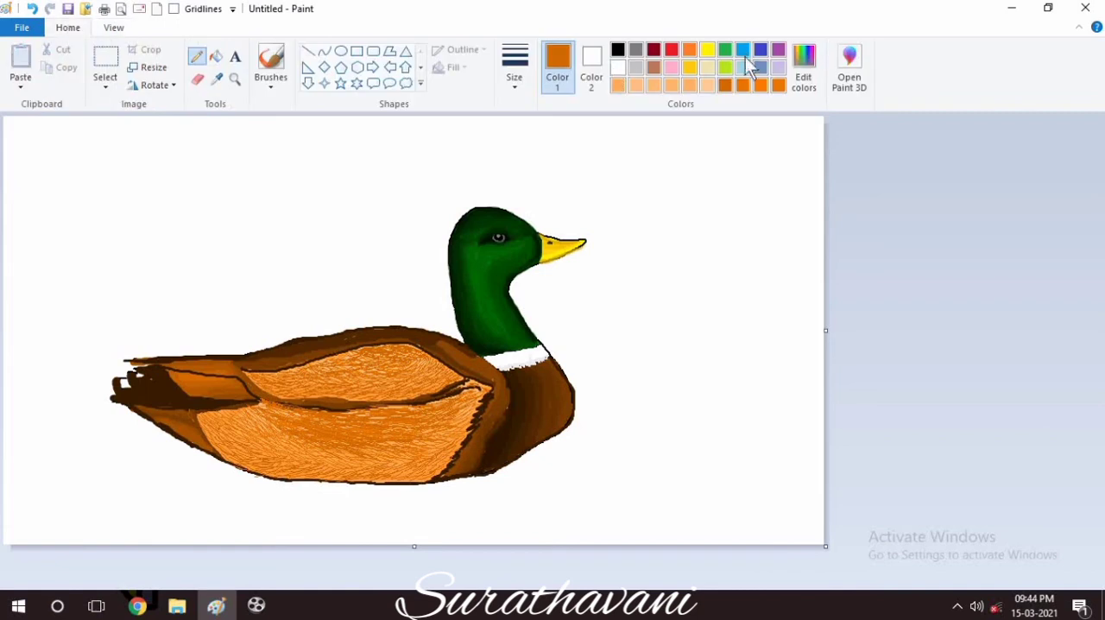
click(270, 67)
mouse_move(580, 372)
mouse_down()
mouse_move(863, 341)
mouse_move(585, 417)
mouse_up()
key(ctrl+z)
mouse_move(104, 436)
mouse_down()
mouse_move(18, 443)
mouse_move(152, 447)
mouse_move(363, 493)
mouse_move(535, 469)
mouse_move(718, 393)
mouse_up()
mouse_move(718, 393)
mouse_down()
mouse_move(888, 377)
mouse_move(543, 460)
mouse_up()
key(ctrl+z)
mouse_move(764, 389)
mouse_down()
mouse_move(584, 424)
mouse_move(500, 483)
mouse_move(26, 484)
mouse_move(52, 513)
mouse_move(400, 533)
mouse_move(641, 515)
mouse_move(848, 529)
mouse_move(631, 444)
mouse_move(857, 386)
mouse_move(727, 429)
mouse_move(708, 496)
mouse_move(807, 513)
mouse_up()
Cover the pale gaps in the water with more turquoise-blue brush strokes up to the duck's underside.
click(743, 67)
click(744, 50)
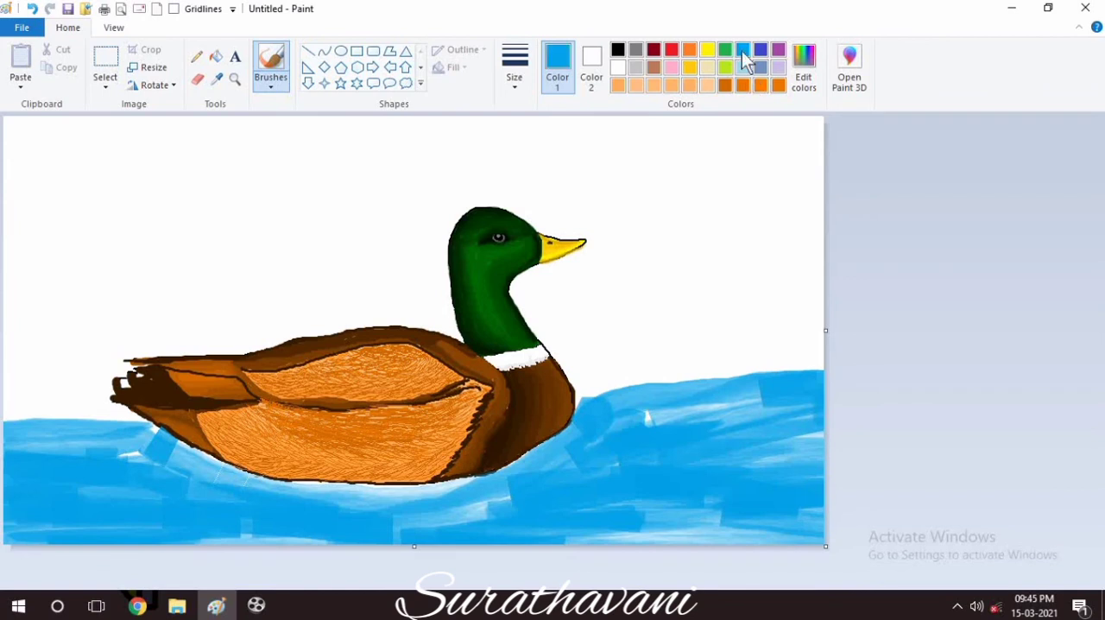
mouse_move(652, 416)
mouse_down()
mouse_move(726, 459)
mouse_move(259, 521)
mouse_move(800, 531)
mouse_move(820, 467)
mouse_move(69, 449)
mouse_move(155, 470)
mouse_up()
click(273, 87)
click(268, 115)
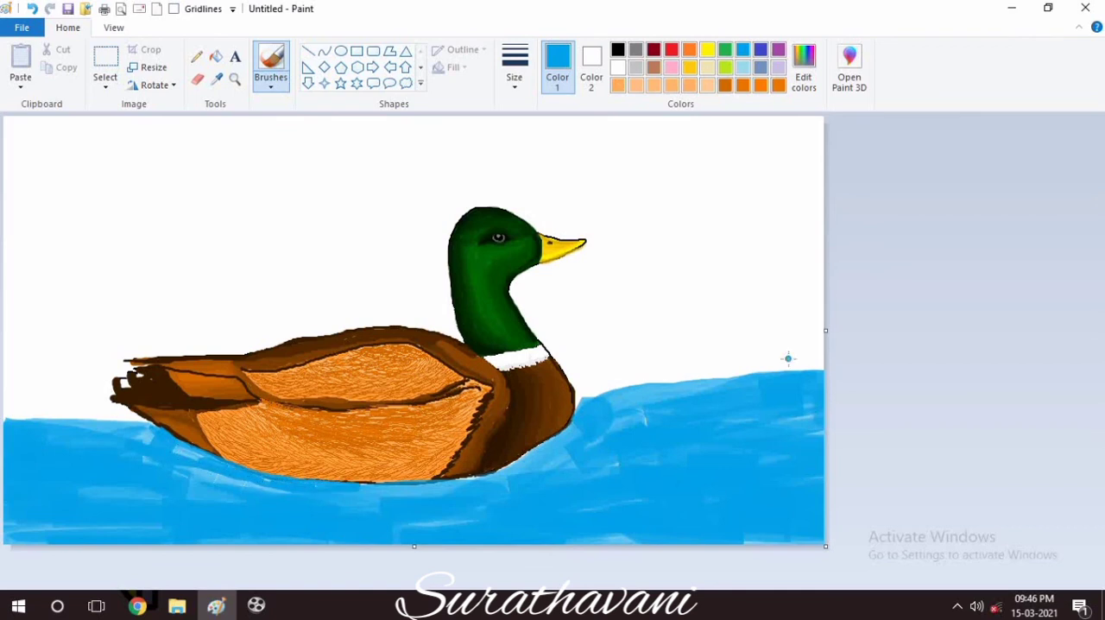
Spray a band of light turquoise along the duck's waterline with the airbrush.
click(743, 68)
click(270, 88)
click(366, 112)
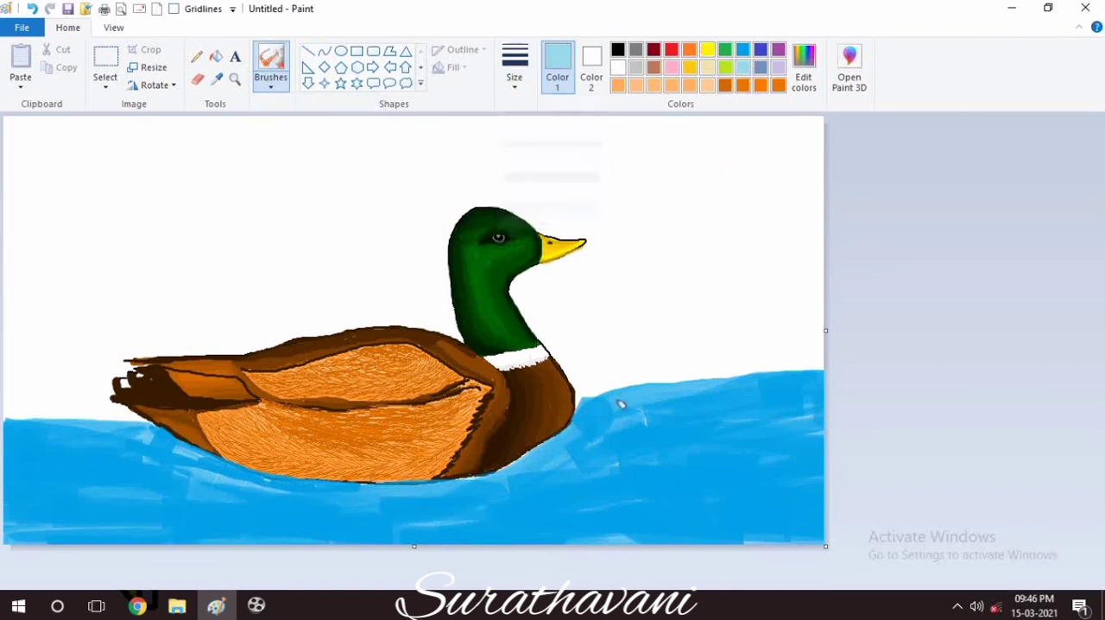
mouse_move(619, 404)
mouse_down()
mouse_move(438, 485)
mouse_move(157, 432)
mouse_up()
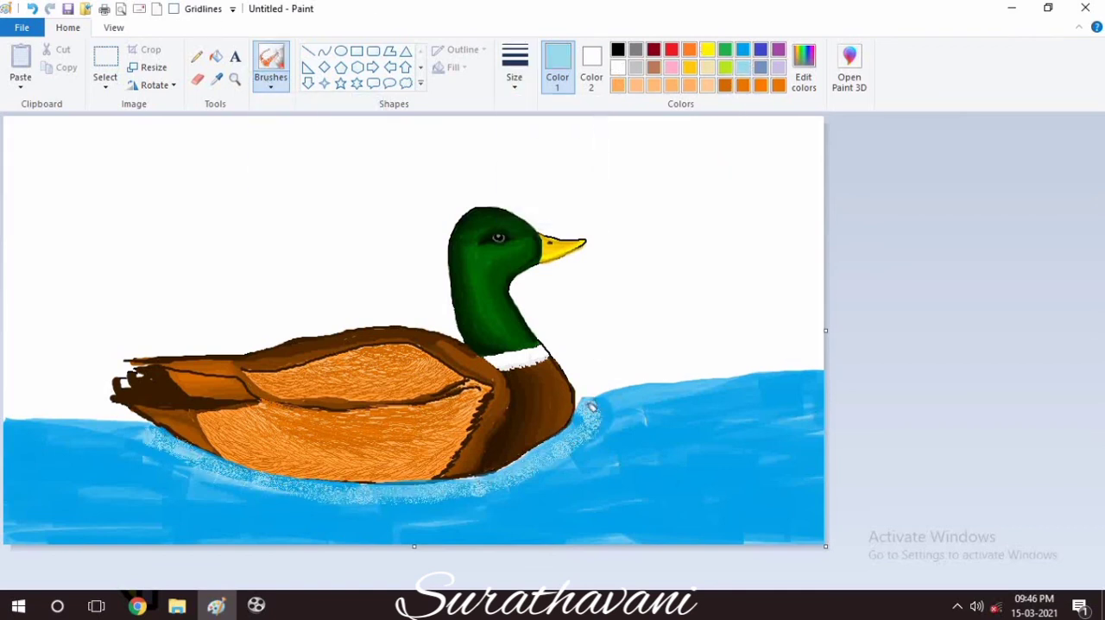
Mix a slightly deeper light blue and spray it just outside the speckled band under the duck.
click(804, 67)
click(394, 409)
mouse_move(115, 454)
mouse_down()
mouse_move(492, 496)
mouse_move(412, 510)
mouse_move(603, 437)
mouse_move(513, 488)
mouse_up()
Mix a blue of RGB 97, 197, 222 and spray it farther outward around the duck's waterline.
click(812, 89)
drag(722, 237, 720, 246)
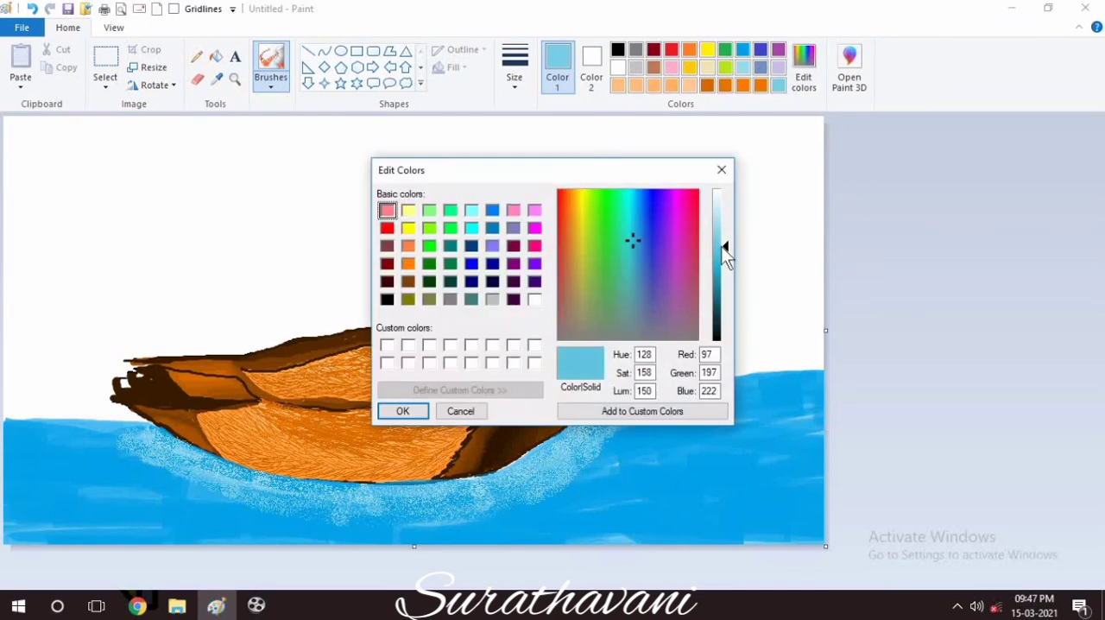
click(403, 411)
mouse_move(114, 432)
mouse_down()
mouse_move(375, 521)
mouse_move(648, 402)
mouse_up()
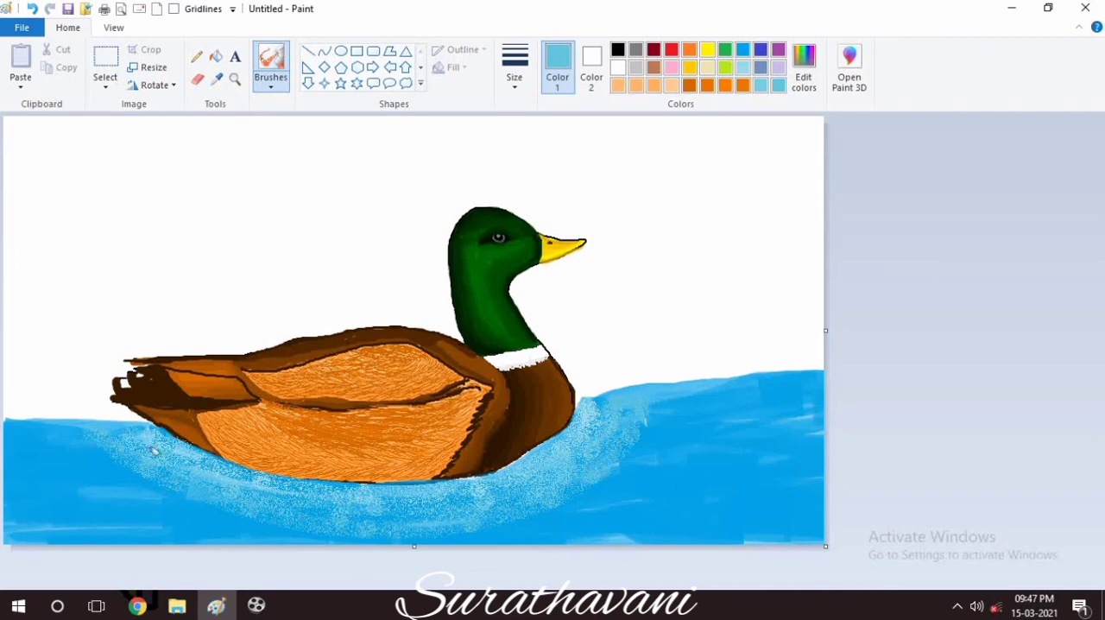
mouse_move(154, 449)
mouse_down()
mouse_move(358, 533)
mouse_move(663, 387)
mouse_move(660, 431)
mouse_up()
Spray the outer water with two progressively deeper blues, RGB 67, 186, 216 and RGB 44, 176, 209.
click(804, 68)
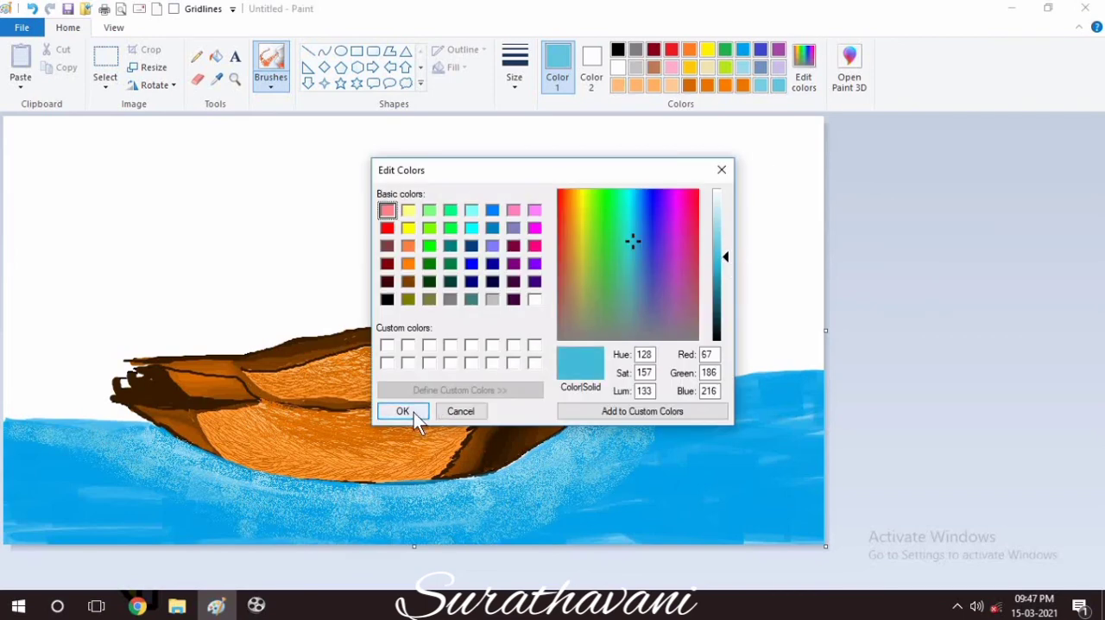
click(415, 413)
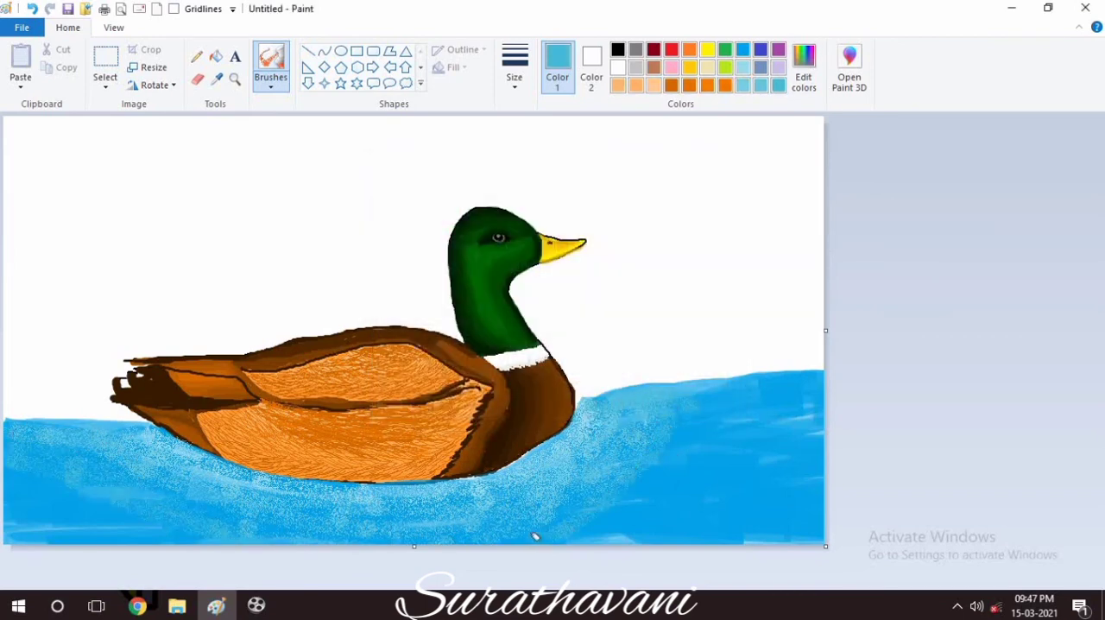
click(804, 67)
click(720, 269)
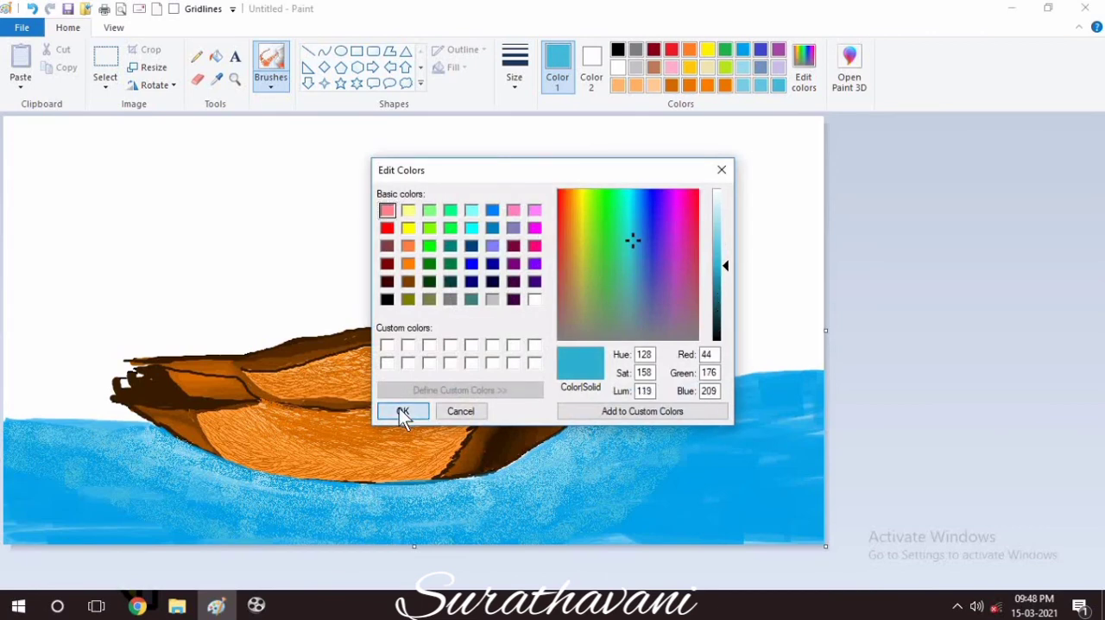
click(403, 411)
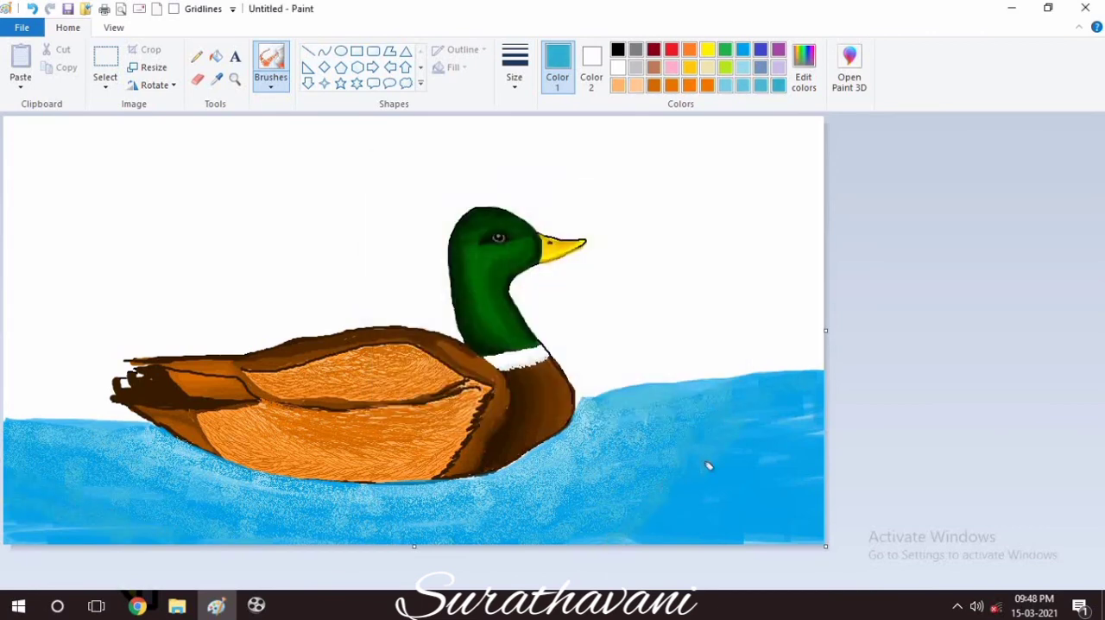
Spray a darker teal over the water in front of the duck and narrow the canvas from its right edge.
click(803, 68)
click(400, 411)
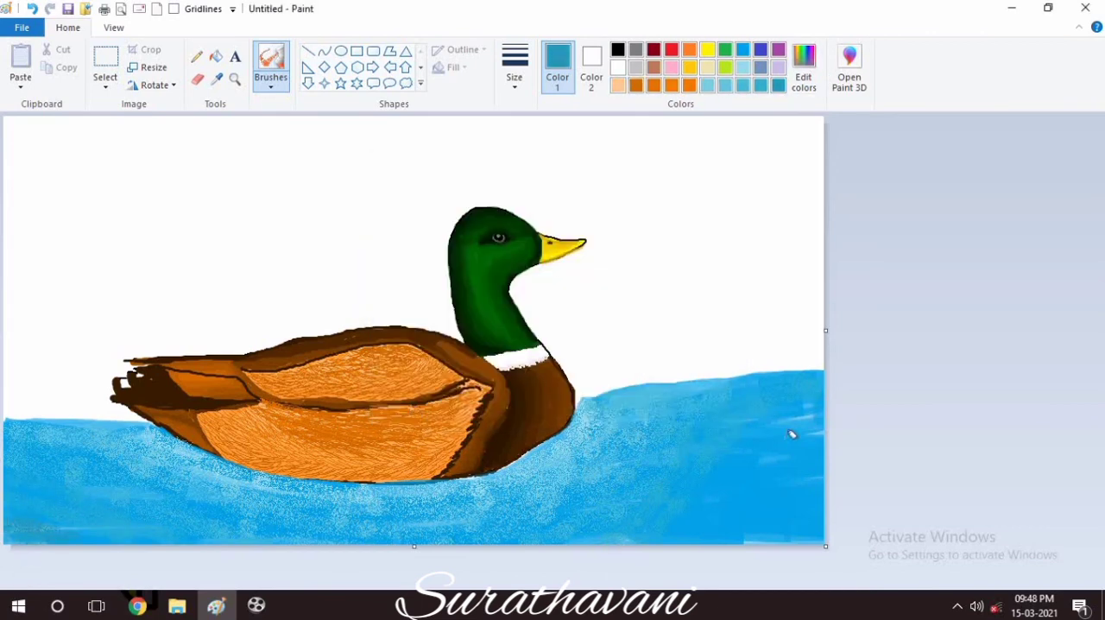
drag(825, 330, 736, 330)
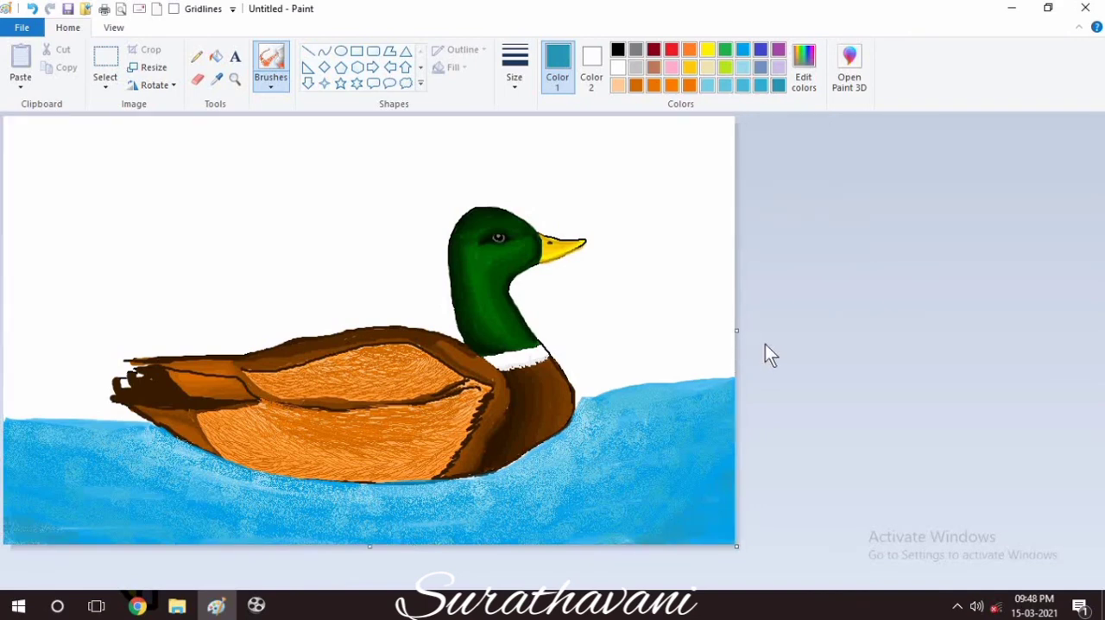
Mix a very light grey and fill the white sky behind the duck with it.
click(633, 71)
click(216, 56)
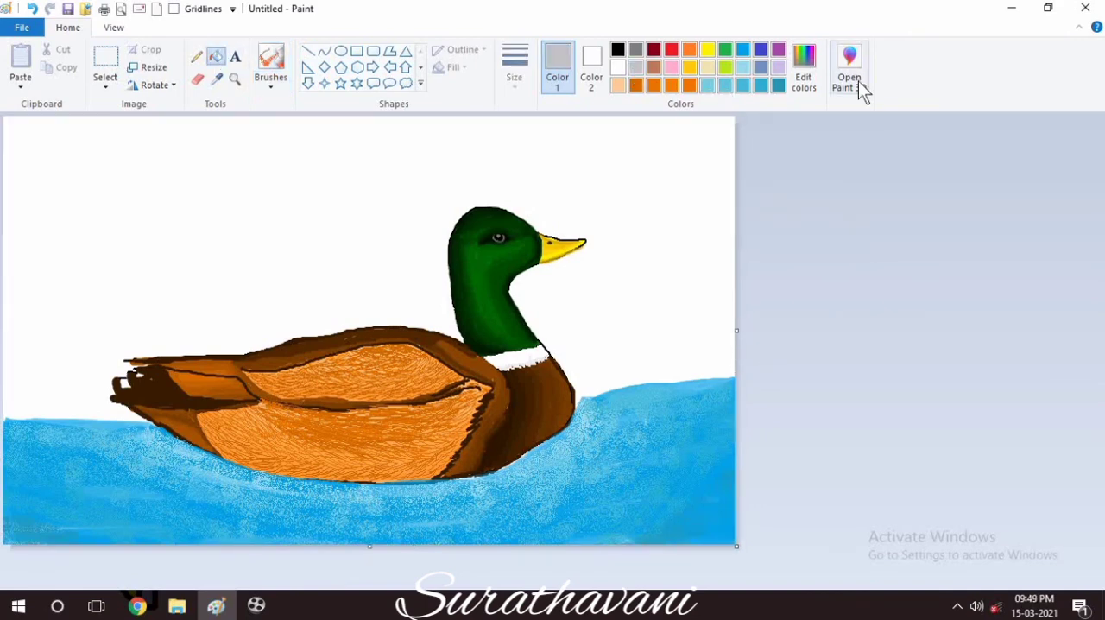
click(803, 68)
click(399, 411)
click(237, 237)
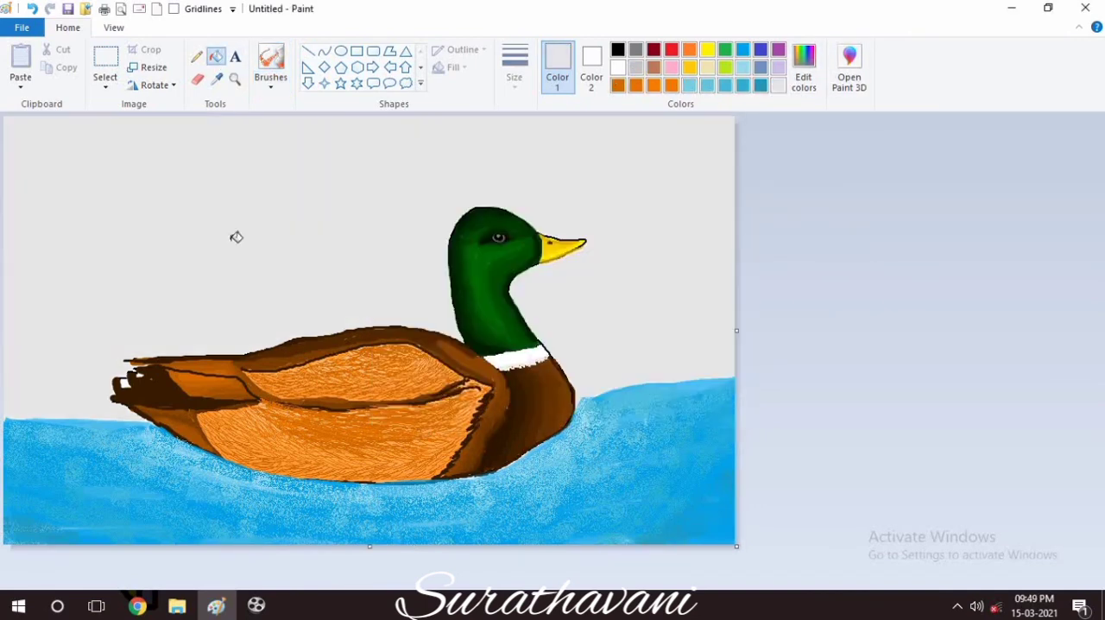
Spray scattered white speckles over the grey sky with the airbrush.
click(617, 67)
click(270, 63)
drag(200, 207, 139, 195)
key(ctrl+z)
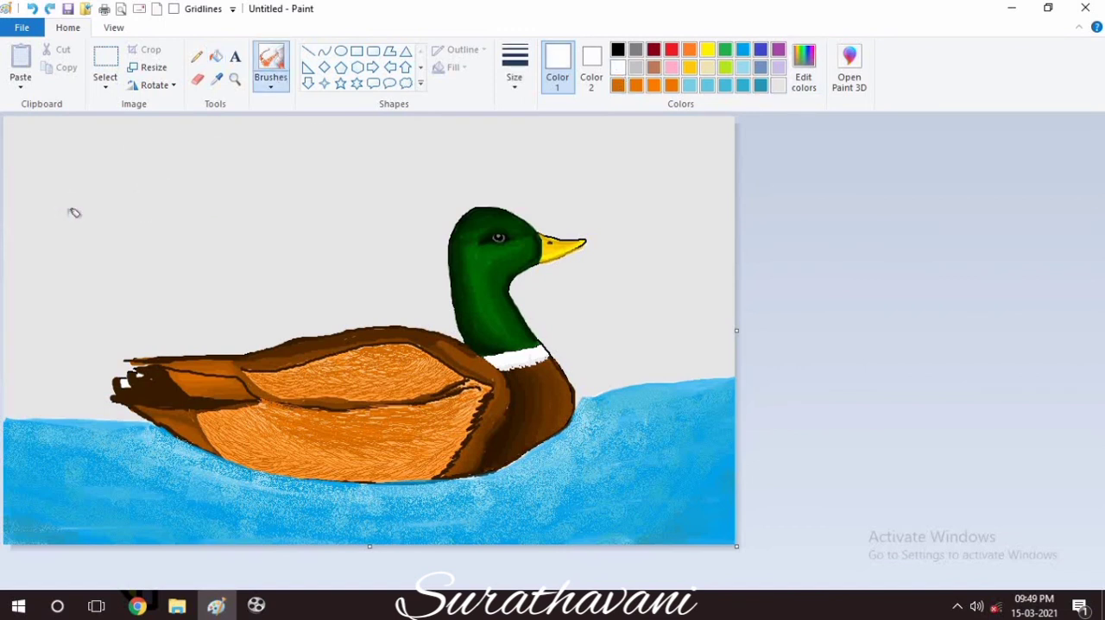
mouse_move(49, 335)
mouse_down()
mouse_move(105, 401)
mouse_move(217, 239)
mouse_up()
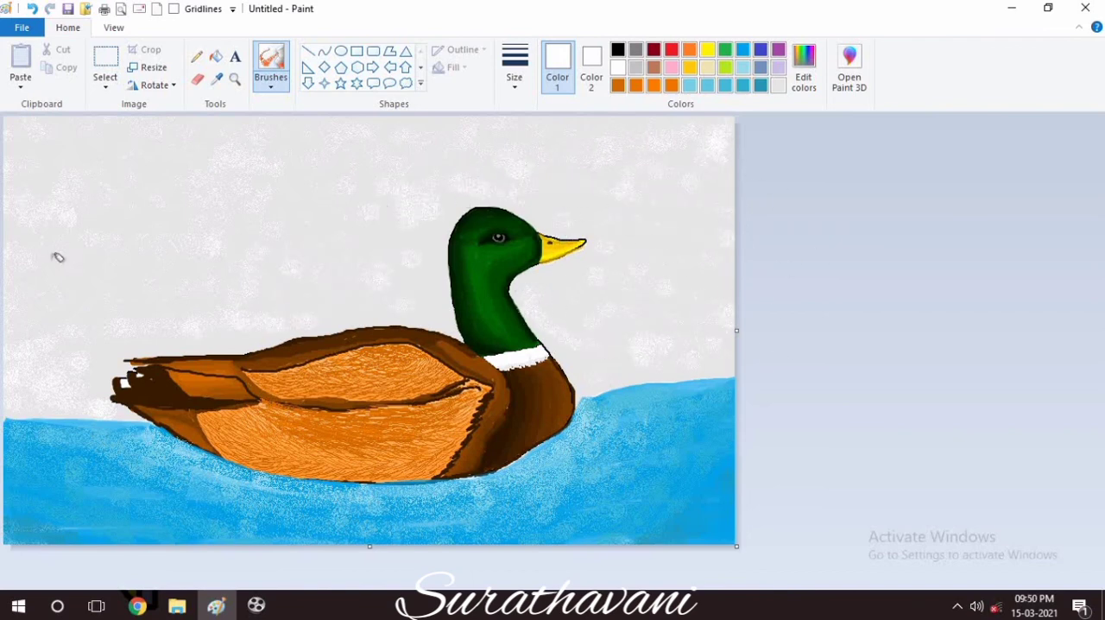
Add the artist's signature in black 16-point Monotype Corsiva at the lower right of the water.
click(617, 49)
click(235, 57)
drag(504, 508, 739, 522)
click(716, 510)
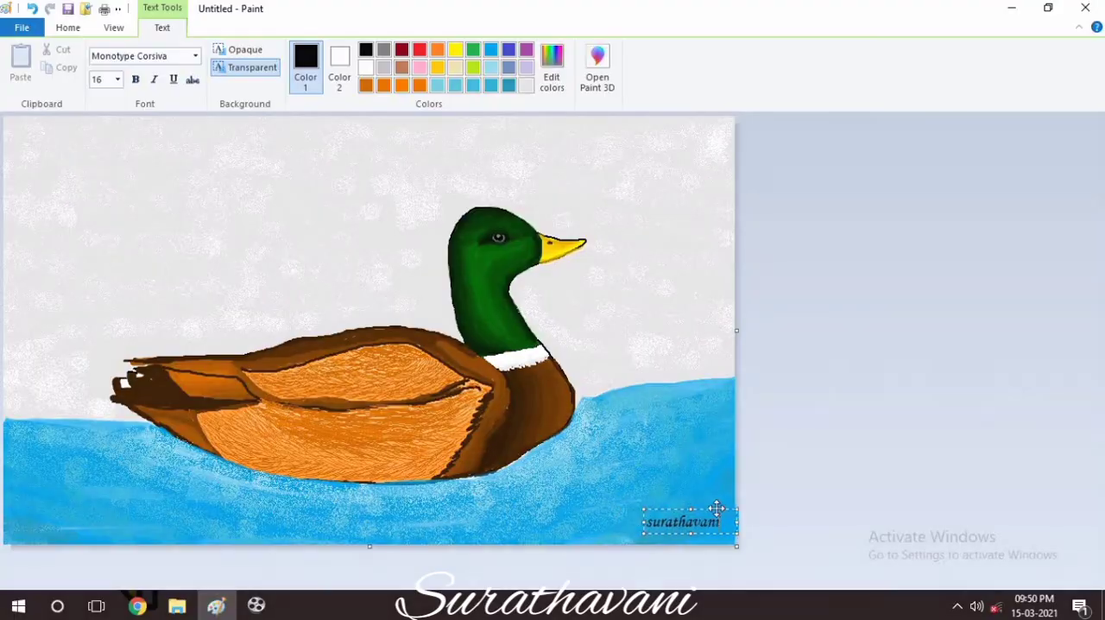